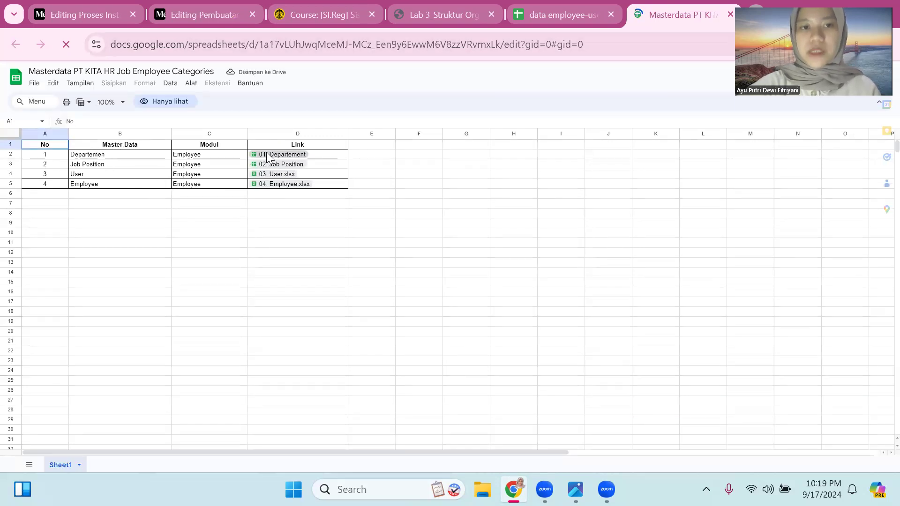
Open the linked 01. Departement and 02. Job Position spreadsheets from the master data list in separate browser tabs.
{"action": "left_click", "coordinate": [283, 156]}
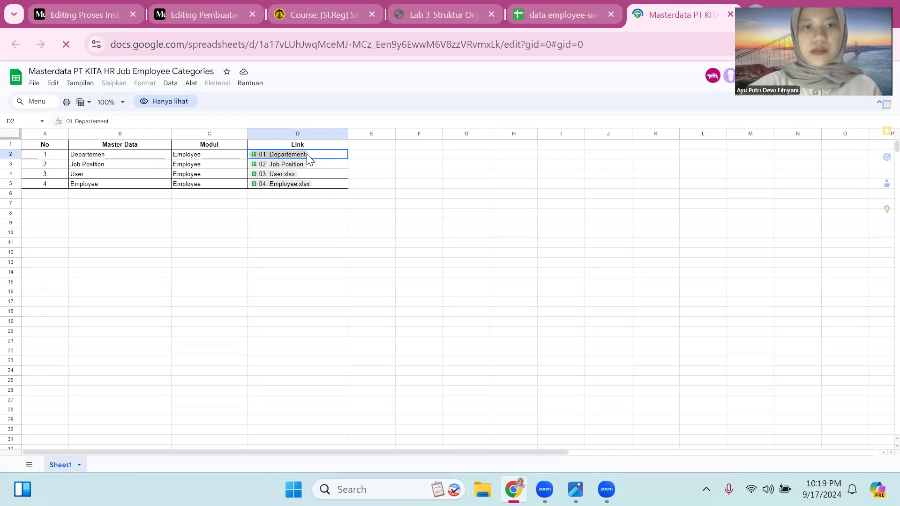
{"action": "left_click", "coordinate": [287, 165]}
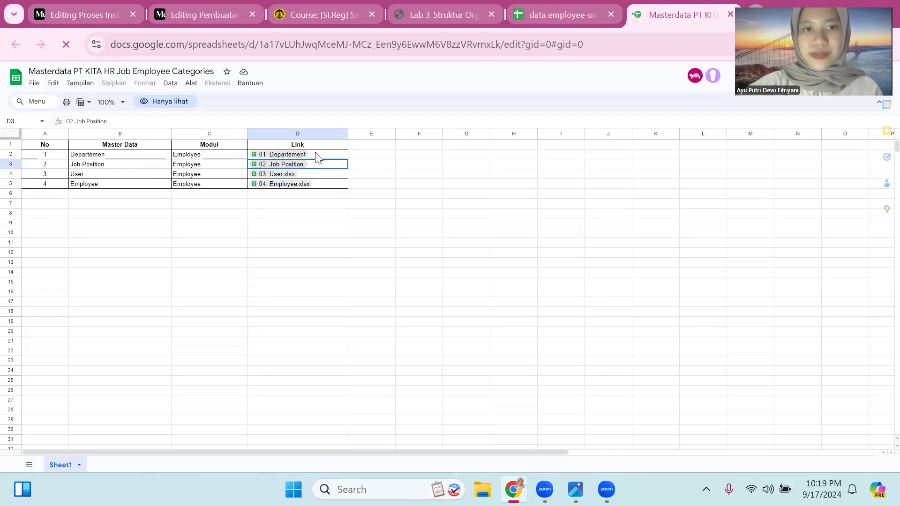
{"action": "left_click", "coordinate": [303, 155]}
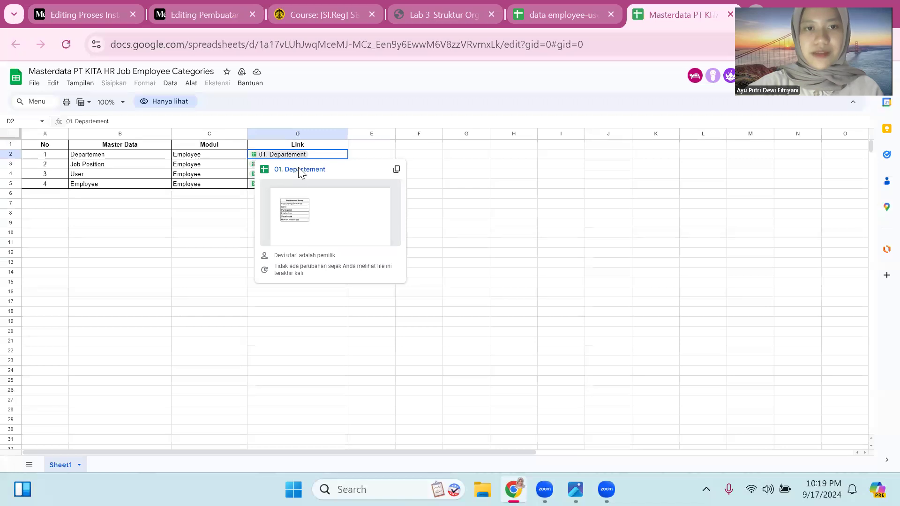
{"action": "left_click", "coordinate": [300, 171]}
{"action": "left_click", "coordinate": [577, 7]}
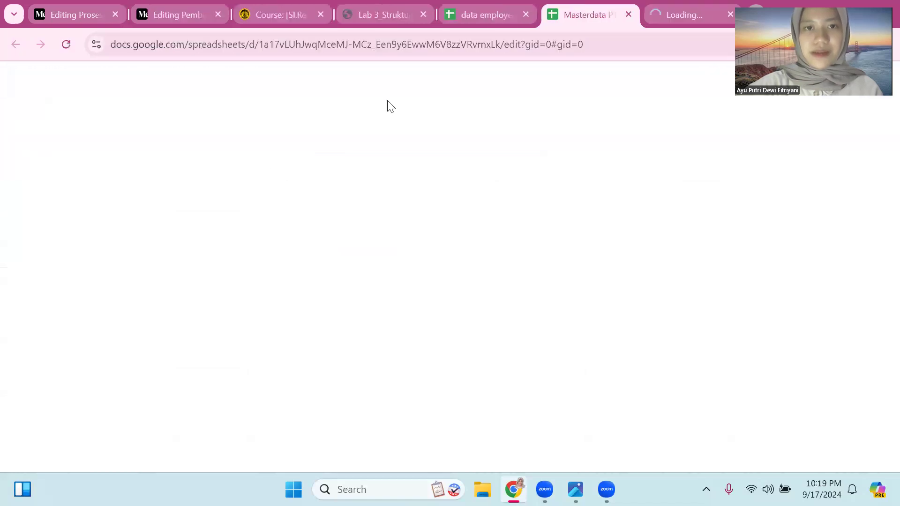
{"action": "left_click", "coordinate": [308, 181]}
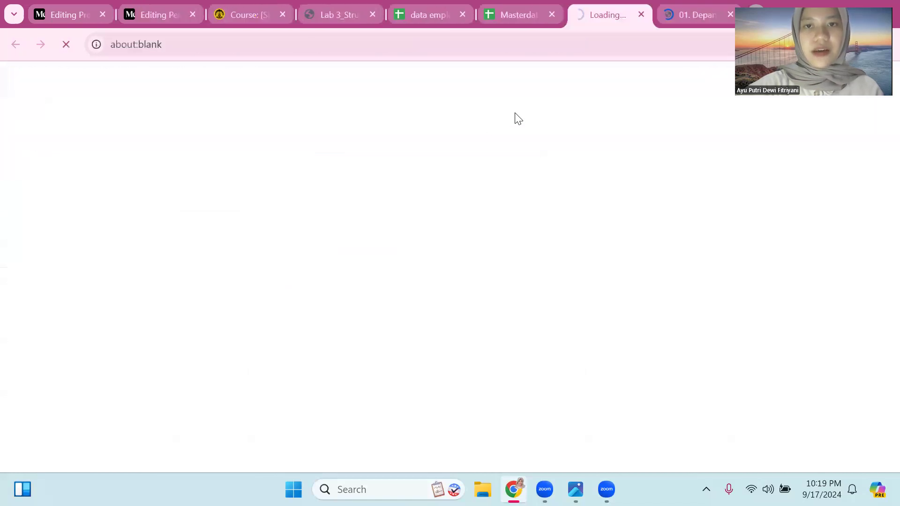
Open the linked 03. User.xlsx and 04. Employee.xlsx files from the master data list.
{"action": "left_click", "coordinate": [500, 5]}
{"action": "left_click", "coordinate": [290, 175]}
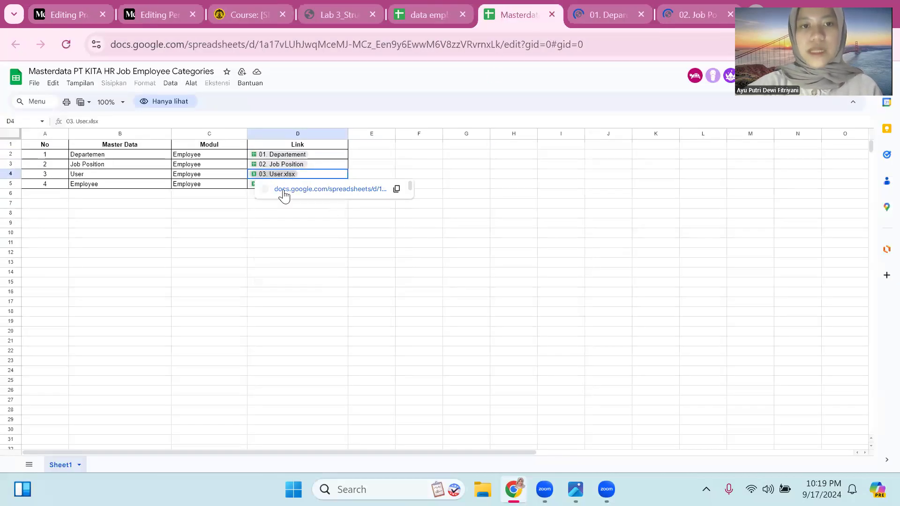
{"action": "left_click", "coordinate": [298, 192]}
{"action": "left_click", "coordinate": [450, 6]}
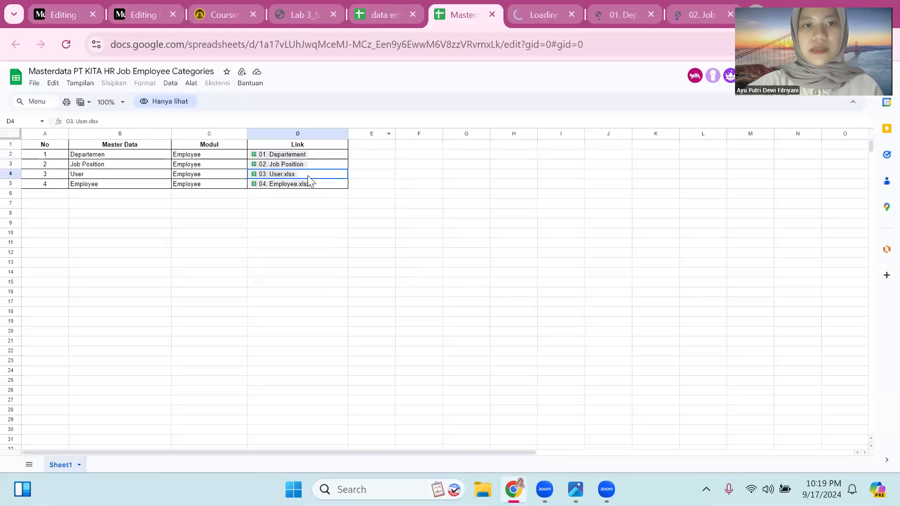
{"action": "left_click", "coordinate": [294, 188]}
{"action": "left_click_drag", "start_coordinate": [294, 188], "coordinate": [357, 217]}
{"action": "left_click", "coordinate": [357, 214]}
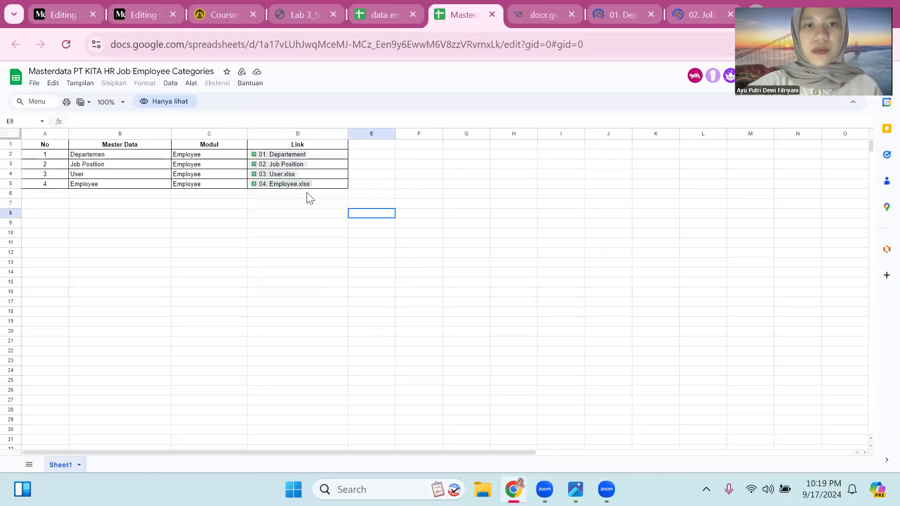
{"action": "left_click", "coordinate": [297, 183]}
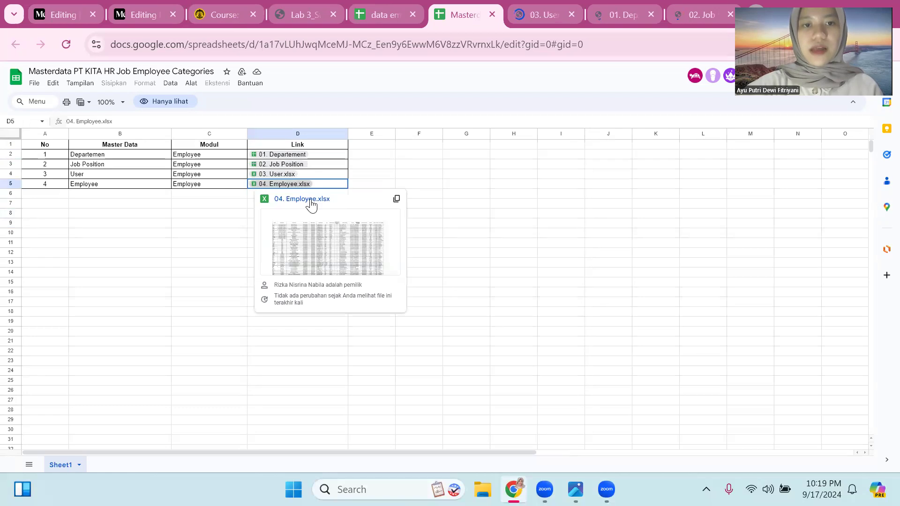
{"action": "left_click", "coordinate": [309, 201]}
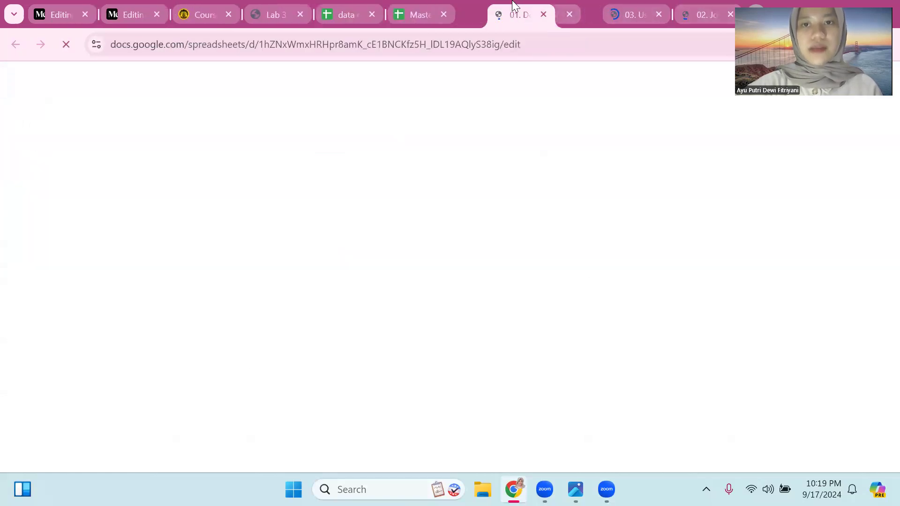
Arrange the opened file tabs in numerical order from 01 to 04 and bring up the 01. Departement spreadsheet.
{"action": "left_click", "coordinate": [693, 7]}
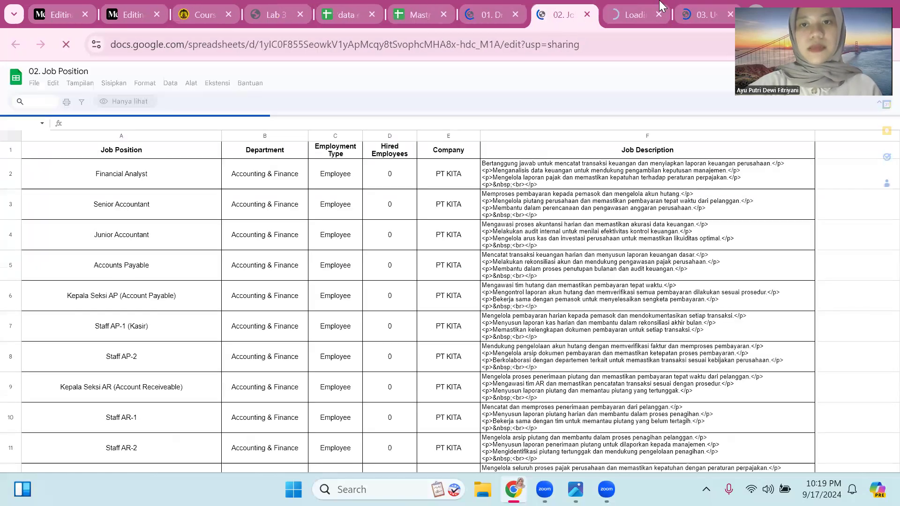
{"action": "left_click", "coordinate": [661, 6]}
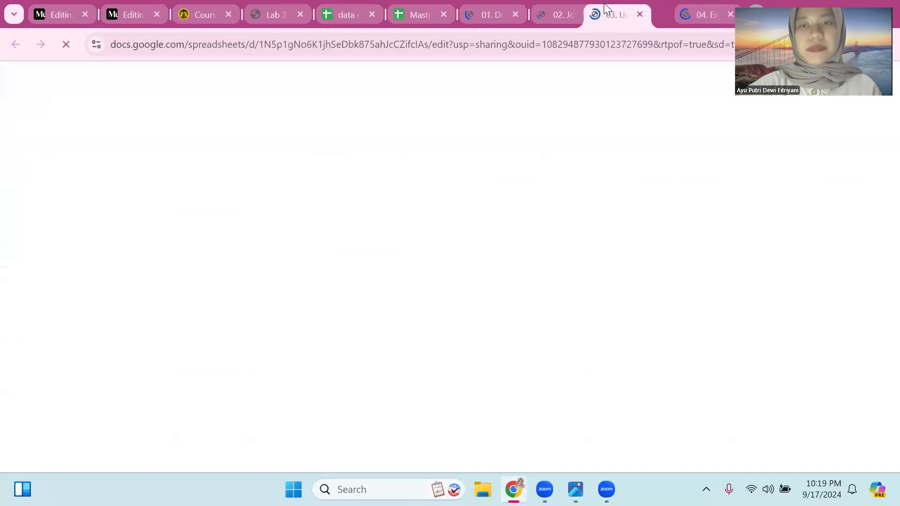
{"action": "left_click", "coordinate": [484, 7]}
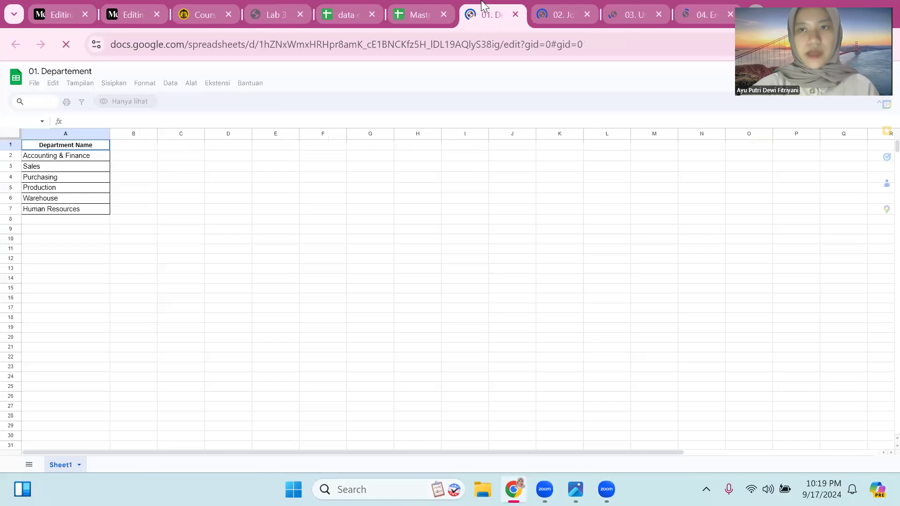
Review the department names and the job position list, and check the User and Employee files.
{"action": "left_click", "coordinate": [556, 5]}
{"action": "left_click", "coordinate": [507, 3]}
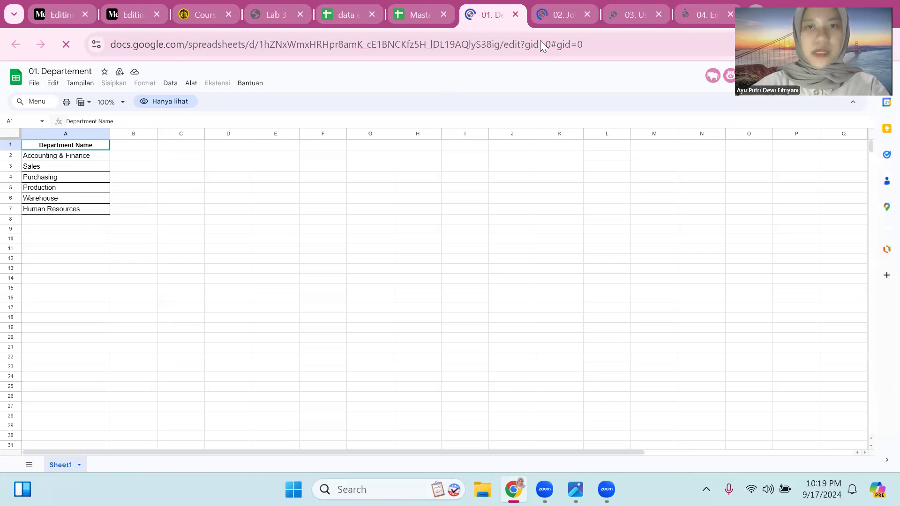
{"action": "left_click", "coordinate": [558, 15]}
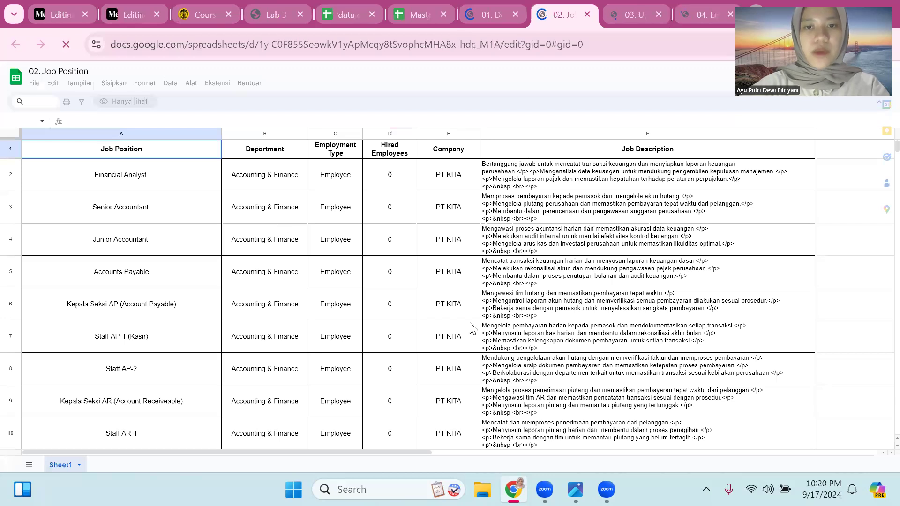
{"action": "scroll", "coordinate": [561, 216], "scroll_direction": "down", "scroll_amount": 12}
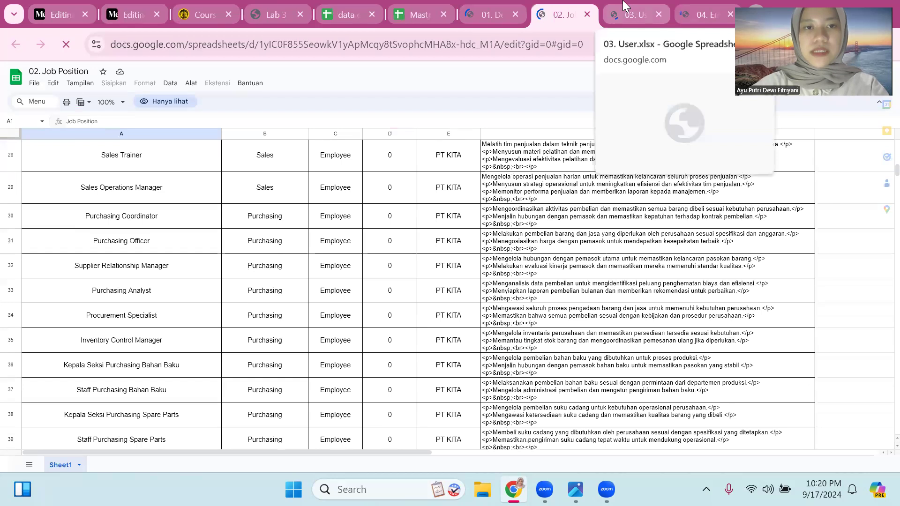
{"action": "left_click", "coordinate": [624, 14]}
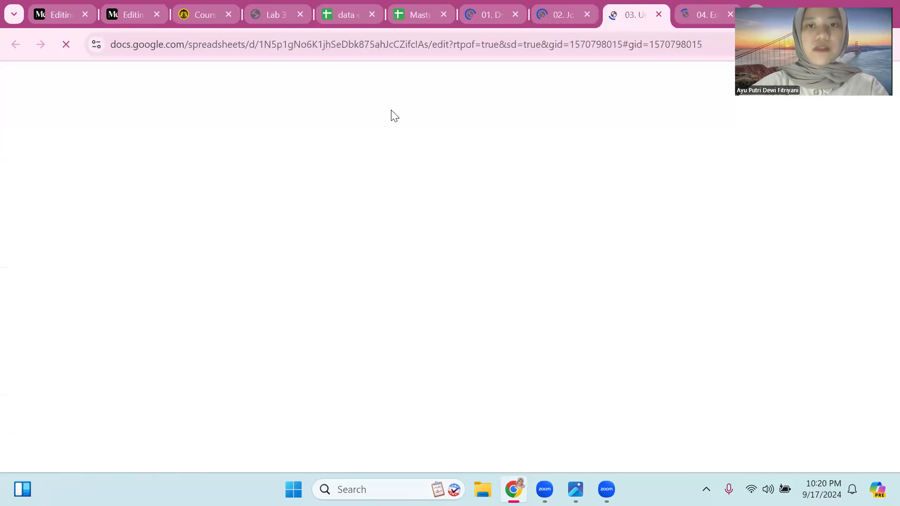
{"action": "left_click", "coordinate": [701, 6]}
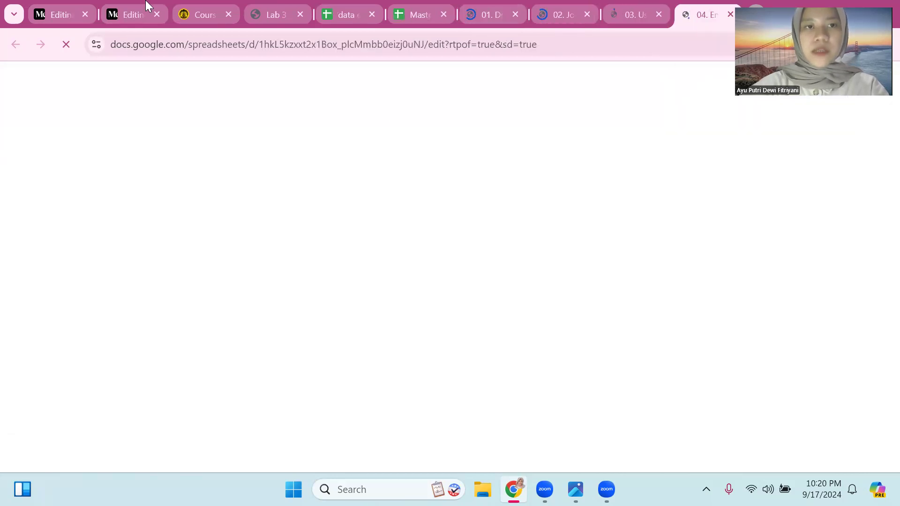
Switch to the Medium draft and read the Skenario 2 introduction and the Import Master Data -> Department instructions.
{"action": "left_click", "coordinate": [120, 9]}
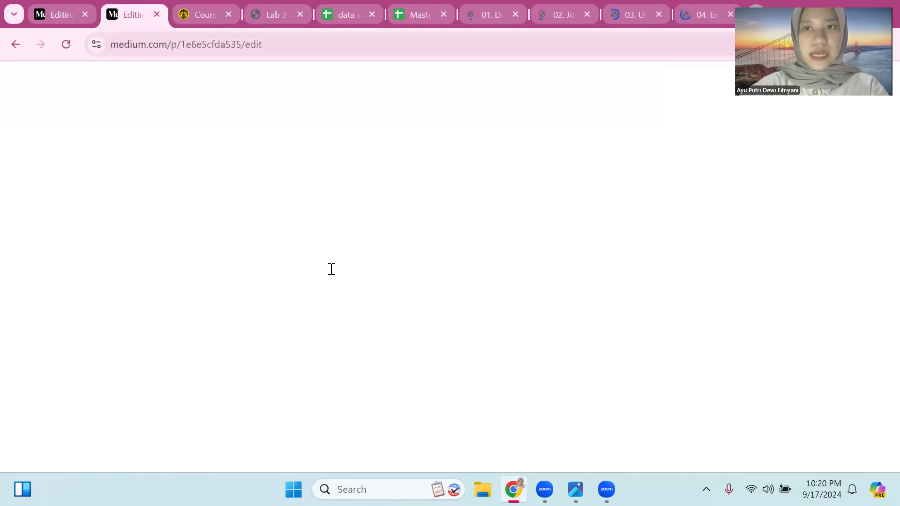
{"action": "scroll", "coordinate": [331, 269], "scroll_direction": "down", "scroll_amount": 3}
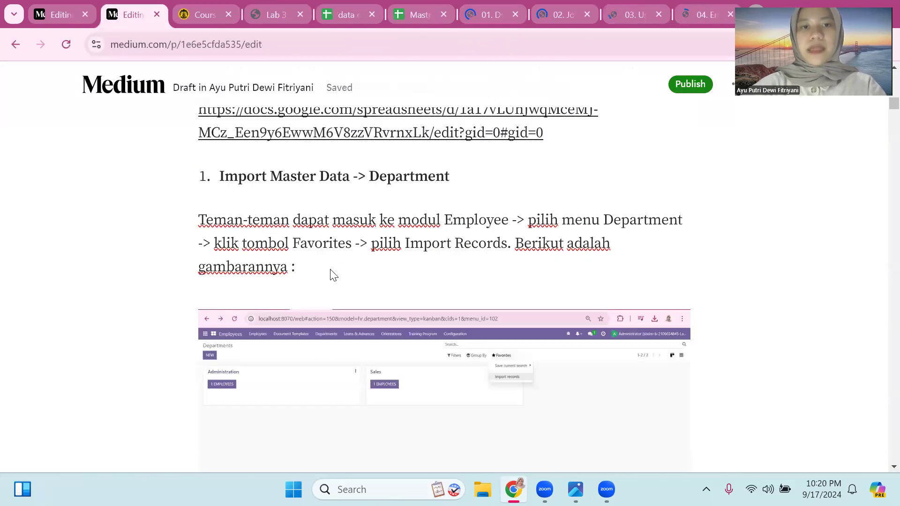
{"action": "scroll", "coordinate": [331, 275], "scroll_direction": "down", "scroll_amount": 1}
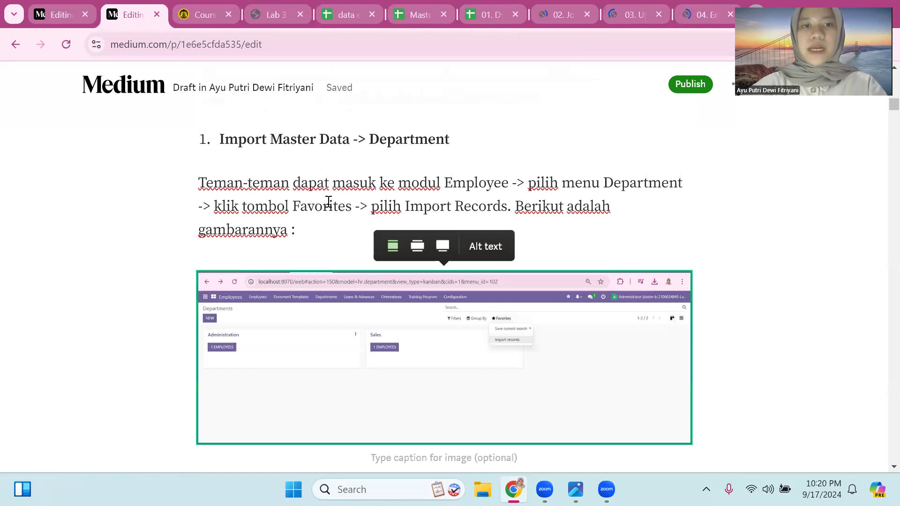
{"action": "scroll", "coordinate": [329, 202], "scroll_direction": "up", "scroll_amount": 1}
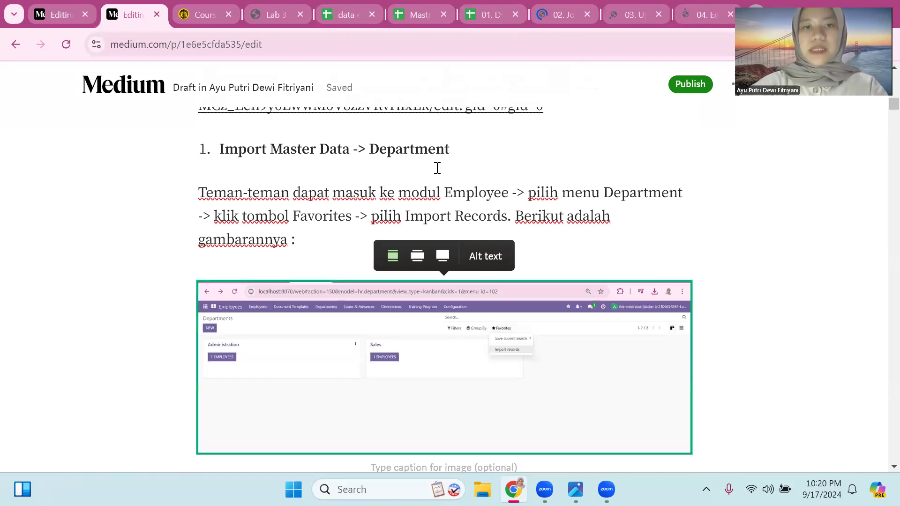
{"action": "scroll", "coordinate": [437, 168], "scroll_direction": "up", "scroll_amount": 1}
{"action": "scroll", "coordinate": [437, 167], "scroll_direction": "up", "scroll_amount": 3}
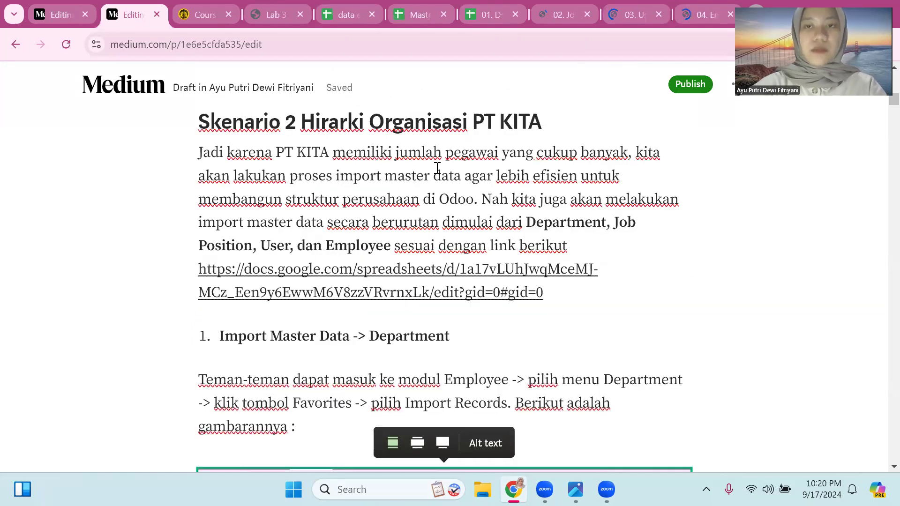
{"action": "scroll", "coordinate": [437, 168], "scroll_direction": "down", "scroll_amount": 1}
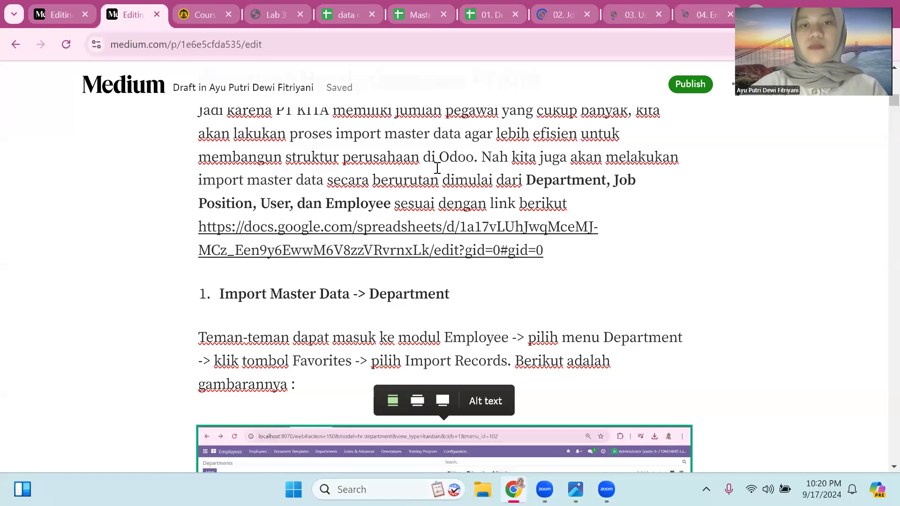
{"action": "scroll", "coordinate": [437, 168], "scroll_direction": "down", "scroll_amount": 1}
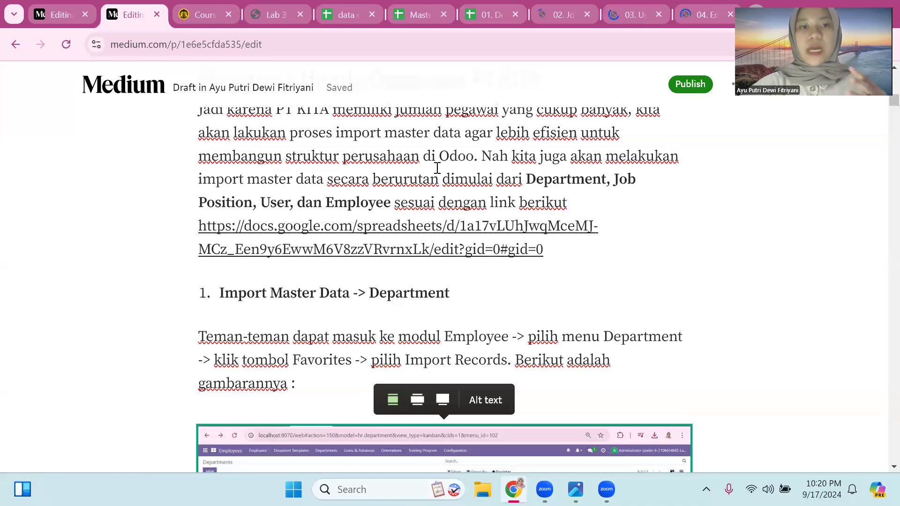
{"action": "scroll", "coordinate": [361, 181], "scroll_direction": "down", "scroll_amount": 3}
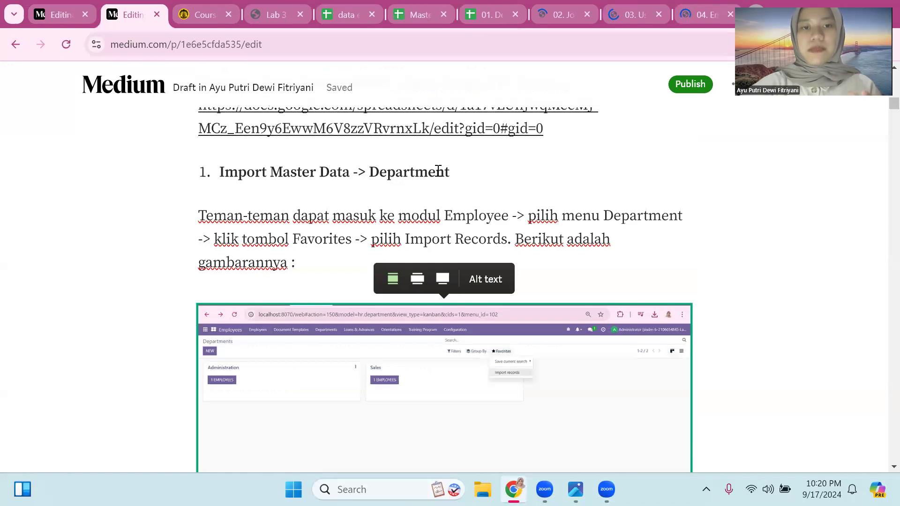
{"action": "left_click_drag", "start_coordinate": [438, 171], "coordinate": [369, 172]}
{"action": "left_click", "coordinate": [350, 239]}
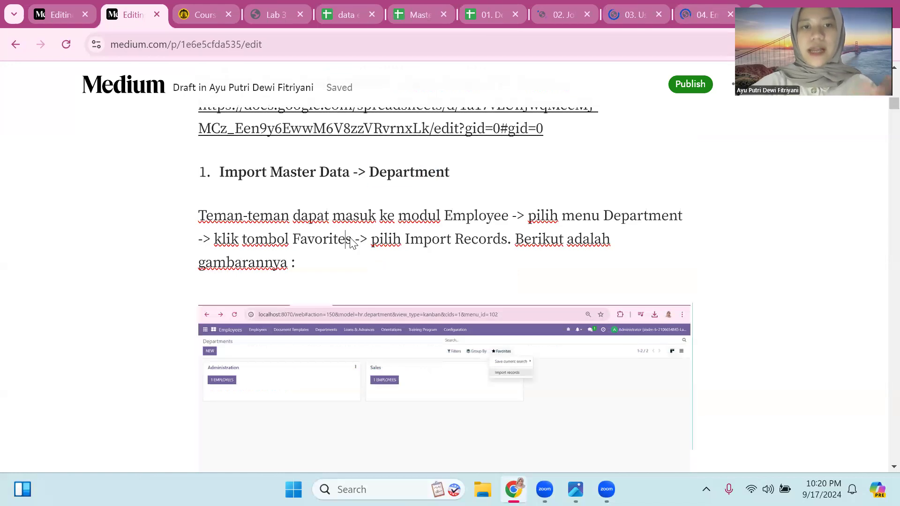
Examine the enlarged tutorial images showing Import records under Favorites in Departments and the Import a File page.
{"action": "scroll", "coordinate": [365, 160], "scroll_direction": "down", "scroll_amount": 2}
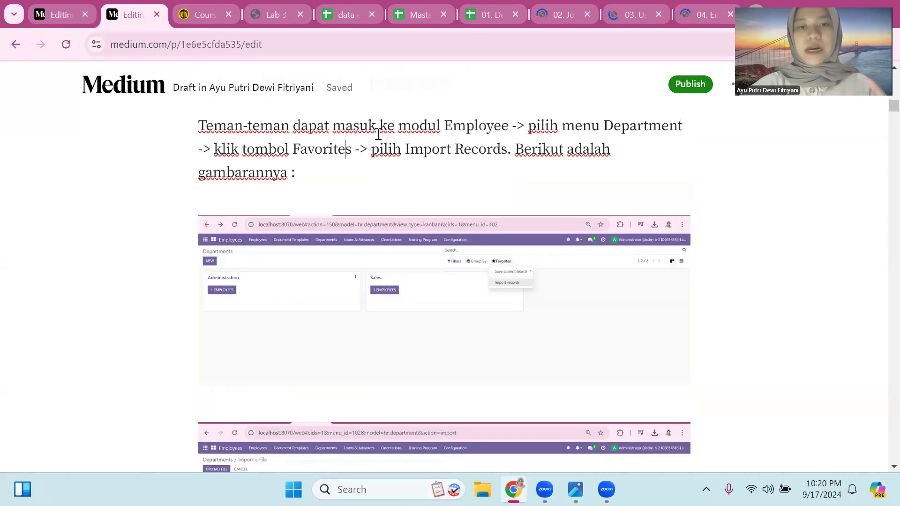
{"action": "scroll", "coordinate": [293, 263], "scroll_direction": "up", "scroll_amount": 3}
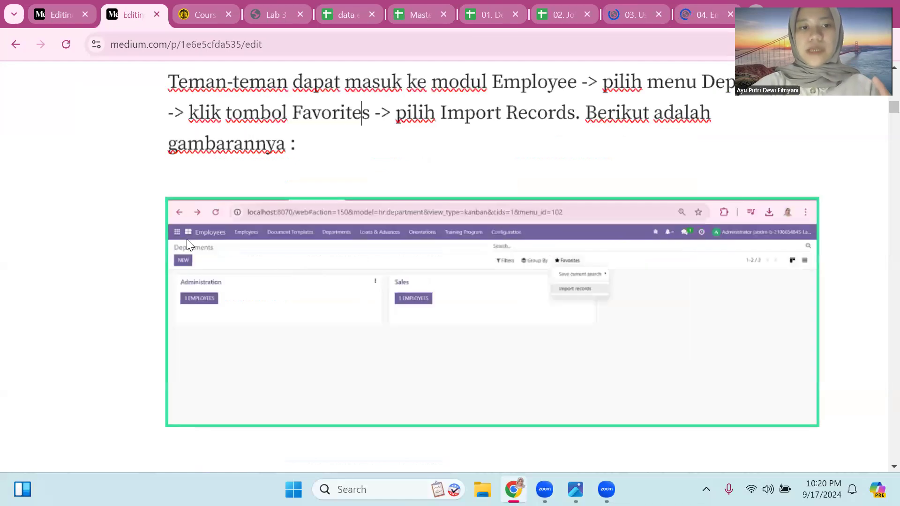
{"action": "scroll", "coordinate": [176, 234], "scroll_direction": "up", "scroll_amount": 1}
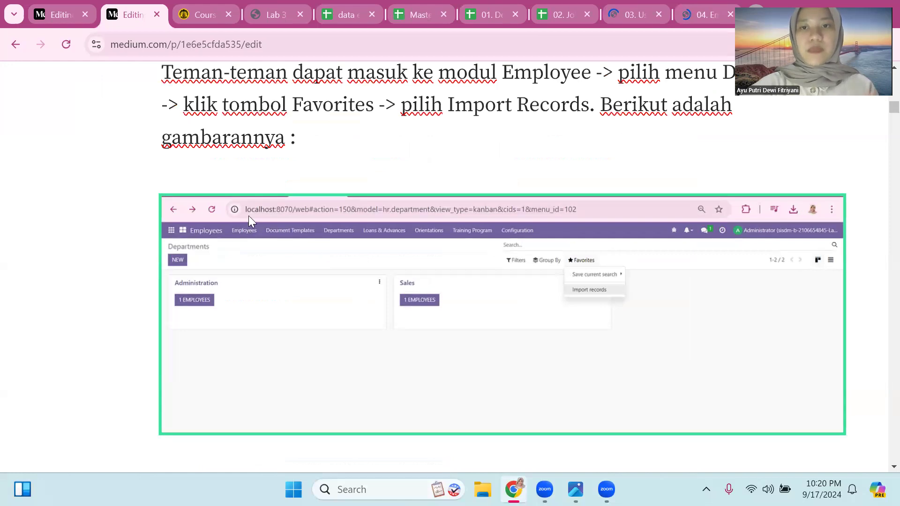
{"action": "scroll", "coordinate": [249, 215], "scroll_direction": "right", "scroll_amount": 3}
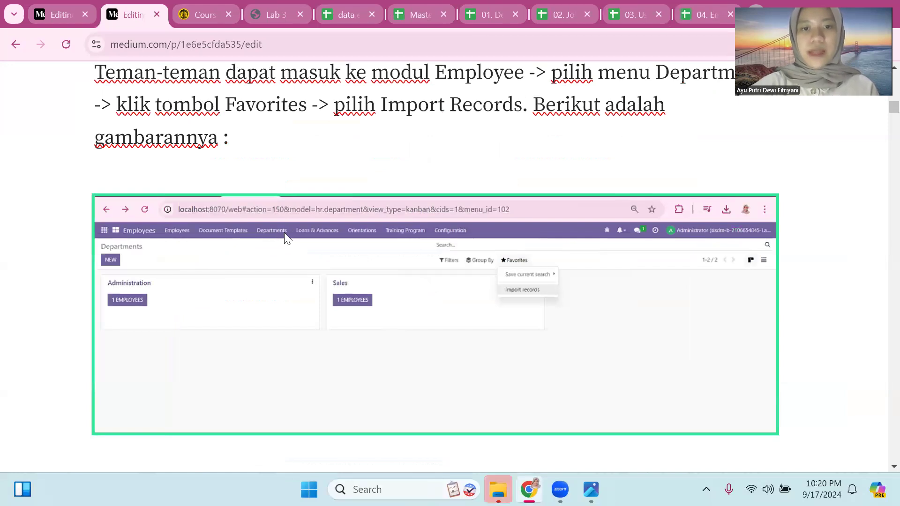
{"action": "key", "text": "ctrl+plus"}
{"action": "key", "text": "ctrl+plus"}
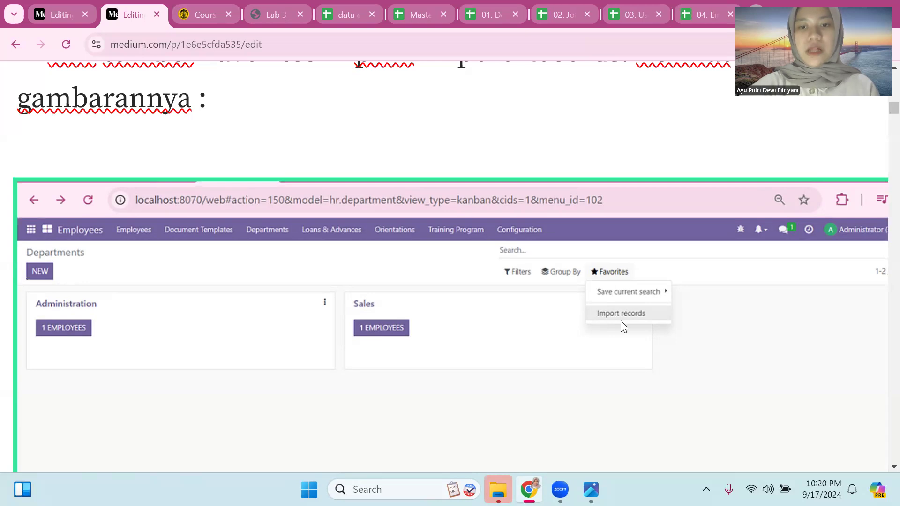
{"action": "scroll", "coordinate": [631, 316], "scroll_direction": "down", "scroll_amount": 8}
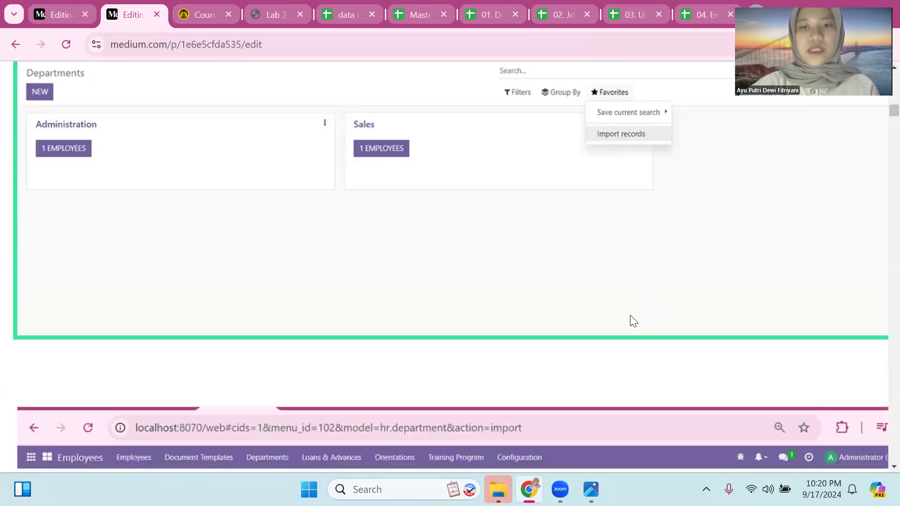
{"action": "scroll", "coordinate": [634, 320], "scroll_direction": "down", "scroll_amount": 3}
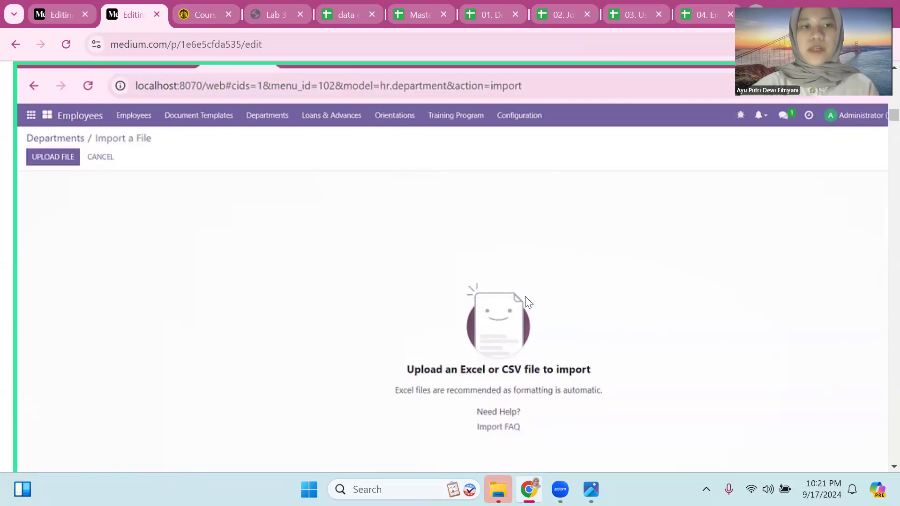
{"action": "scroll", "coordinate": [527, 301], "scroll_direction": "down", "scroll_amount": 1}
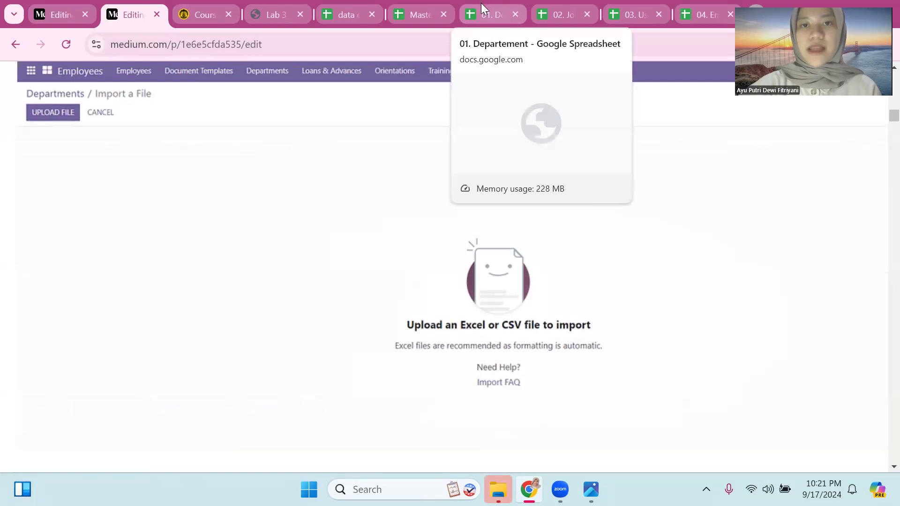
Examine the draft's image of the uploaded 01. Departement.xlsx, including its Test option and Department Name field mapping.
{"action": "left_click", "coordinate": [459, 267]}
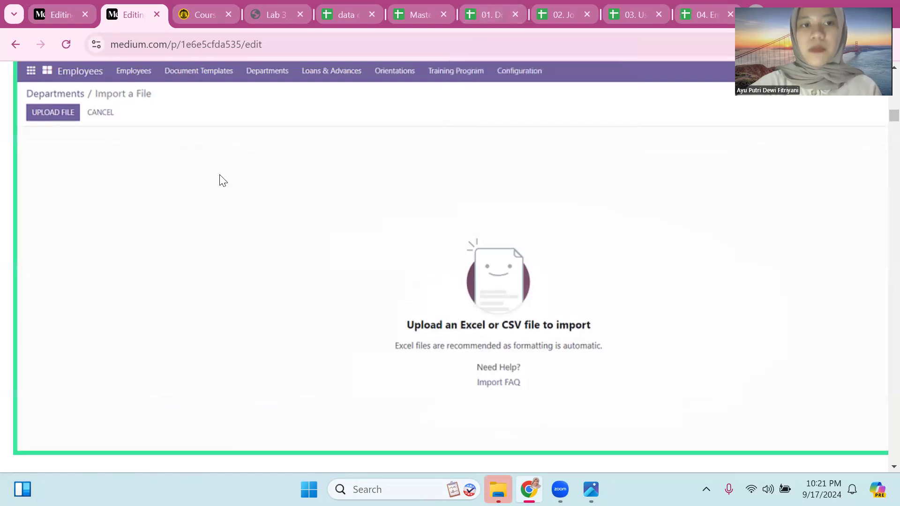
{"action": "scroll", "coordinate": [400, 280], "scroll_direction": "down", "scroll_amount": 10}
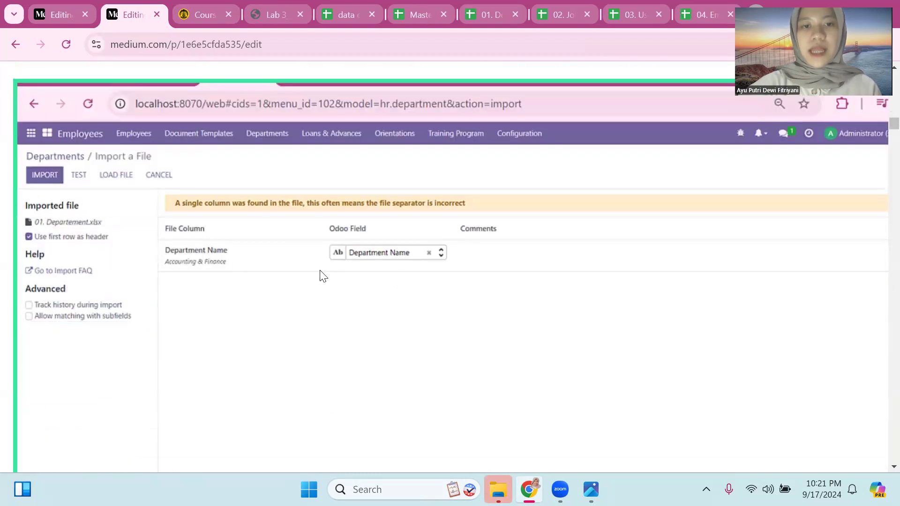
{"action": "scroll", "coordinate": [201, 235], "scroll_direction": "down", "scroll_amount": 1}
{"action": "scroll", "coordinate": [157, 211], "scroll_direction": "up", "scroll_amount": 2}
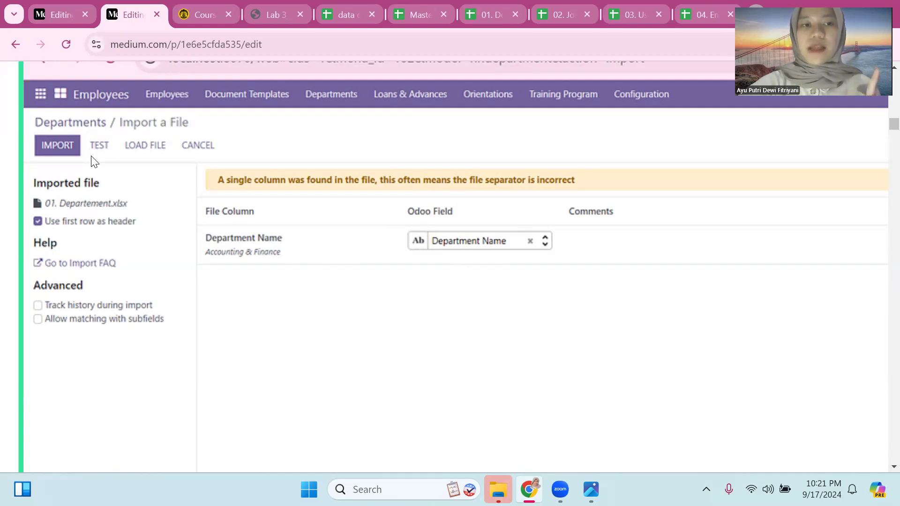
{"action": "scroll", "coordinate": [217, 241], "scroll_direction": "down", "scroll_amount": 2}
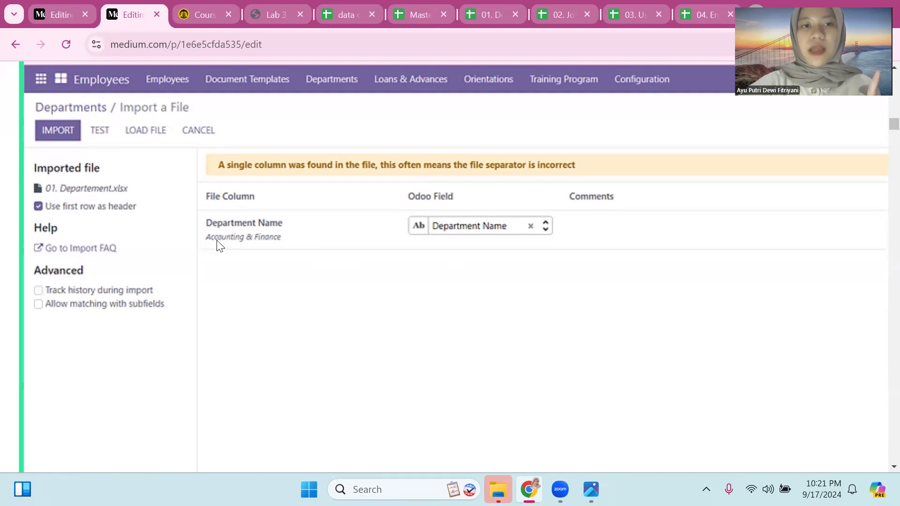
{"action": "scroll", "coordinate": [217, 244], "scroll_direction": "up", "scroll_amount": 1}
{"action": "scroll", "coordinate": [217, 240], "scroll_direction": "down", "scroll_amount": 3}
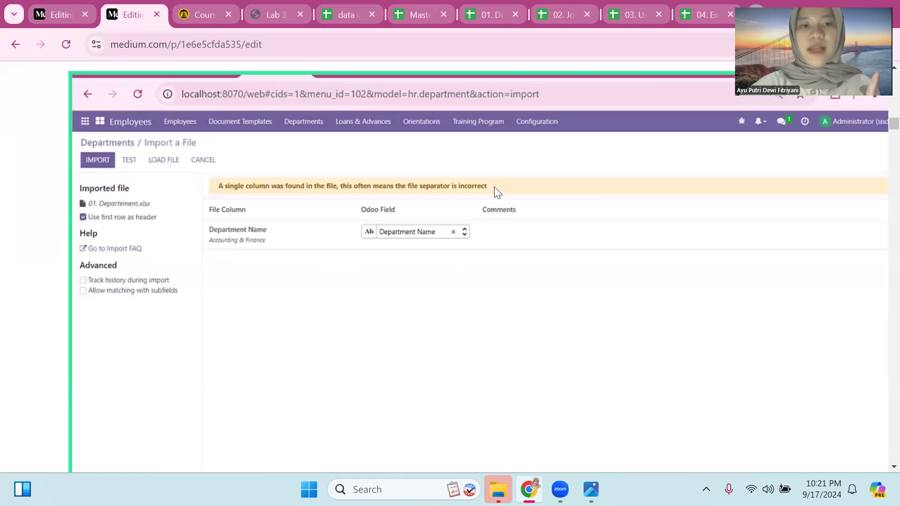
Read the Test and Import instructions for departments and examine the accompanying validation image.
{"action": "scroll", "coordinate": [512, 241], "scroll_direction": "down", "scroll_amount": 7}
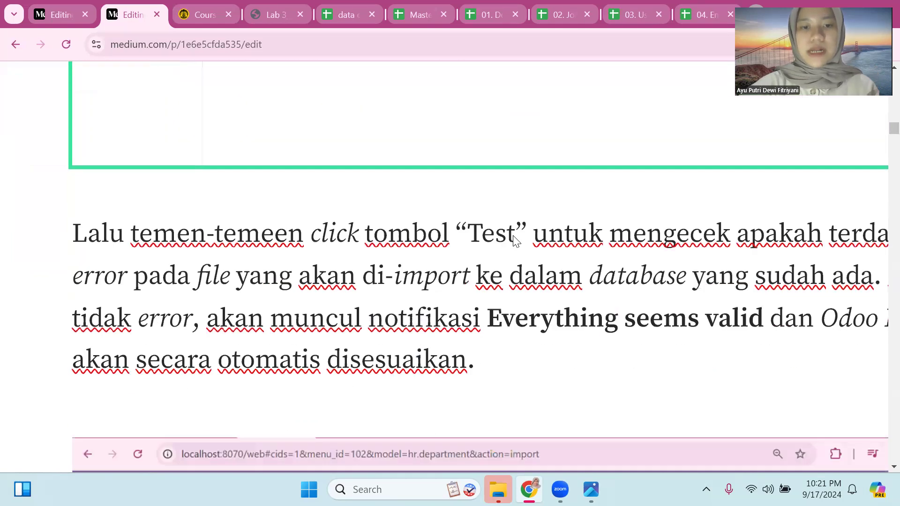
{"action": "scroll", "coordinate": [515, 239], "scroll_direction": "down", "scroll_amount": 3}
{"action": "scroll", "coordinate": [514, 239], "scroll_direction": "down", "scroll_amount": 4}
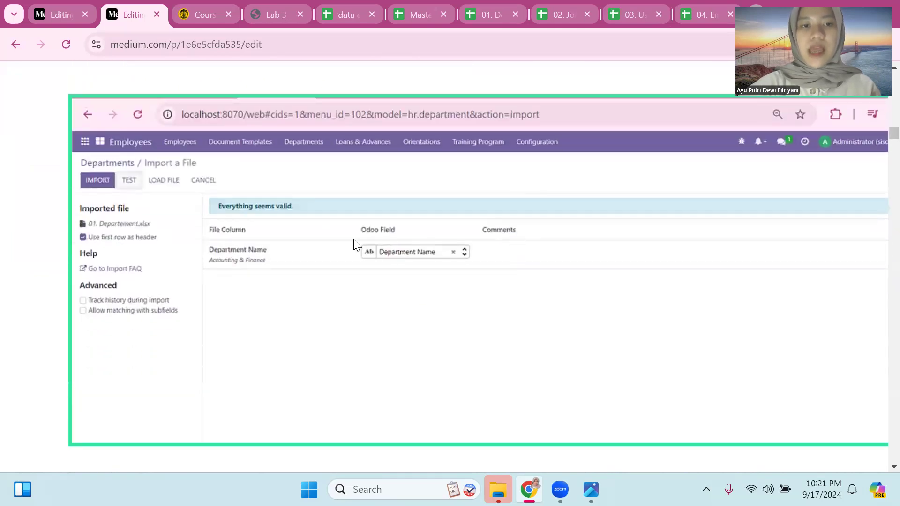
{"action": "scroll", "coordinate": [353, 243], "scroll_direction": "up", "scroll_amount": 3}
{"action": "scroll", "coordinate": [232, 217], "scroll_direction": "down", "scroll_amount": 4}
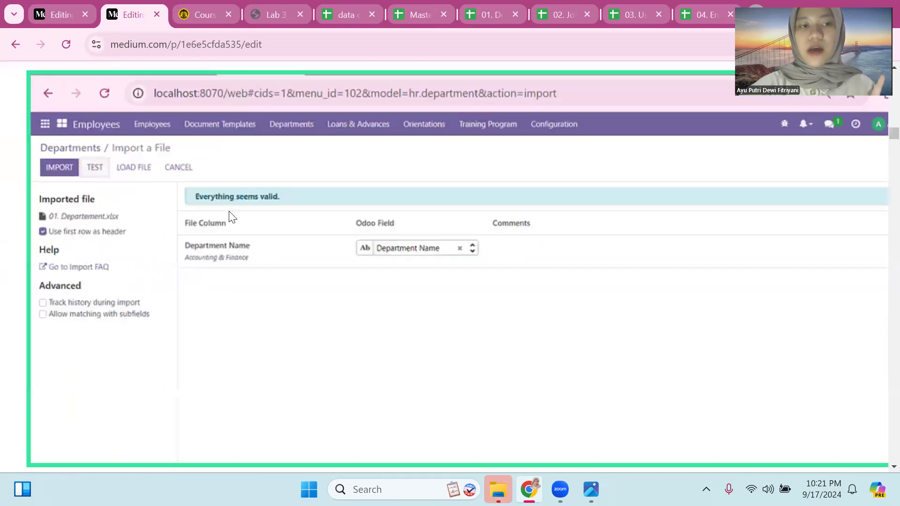
{"action": "scroll", "coordinate": [247, 258], "scroll_direction": "down", "scroll_amount": 1}
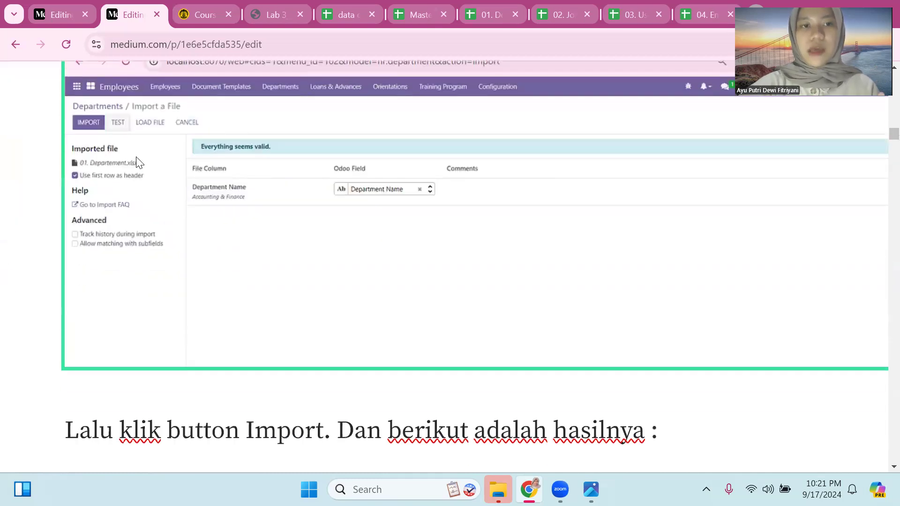
{"action": "scroll", "coordinate": [179, 251], "scroll_direction": "down", "scroll_amount": 5}
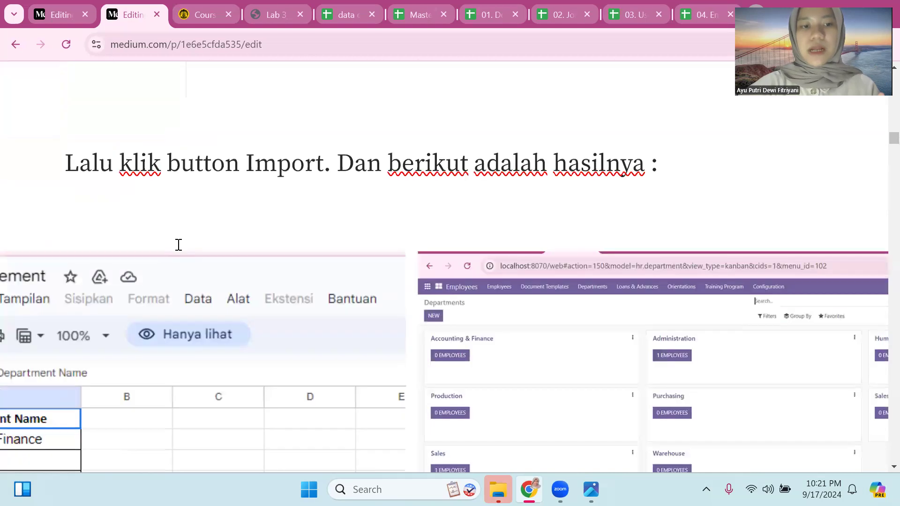
{"action": "scroll", "coordinate": [180, 250], "scroll_direction": "up", "scroll_amount": 5}
{"action": "scroll", "coordinate": [131, 189], "scroll_direction": "up", "scroll_amount": 1}
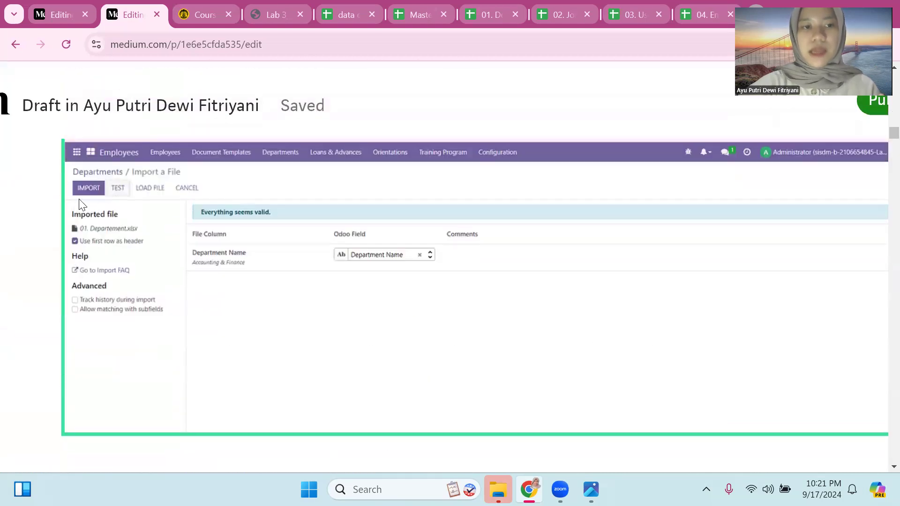
Compare the Departments result image with the department names in the adjacent 01. Departement spreadsheet image.
{"action": "scroll", "coordinate": [213, 271], "scroll_direction": "down", "scroll_amount": 8}
{"action": "scroll", "coordinate": [214, 271], "scroll_direction": "up", "scroll_amount": 4}
{"action": "left_click", "coordinate": [547, 304]}
{"action": "scroll", "coordinate": [544, 301], "scroll_direction": "up", "scroll_amount": 5, "text": "ctrl"}
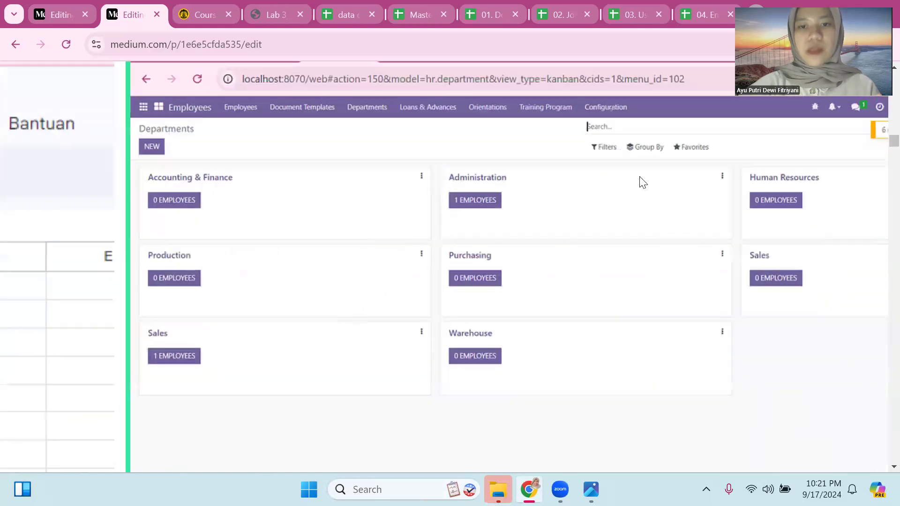
{"action": "scroll", "coordinate": [420, 235], "scroll_direction": "down", "scroll_amount": 2, "text": "ctrl"}
{"action": "scroll", "coordinate": [408, 258], "scroll_direction": "up", "scroll_amount": 2, "text": "ctrl"}
{"action": "scroll", "coordinate": [395, 286], "scroll_direction": "up", "scroll_amount": 1, "text": "ctrl"}
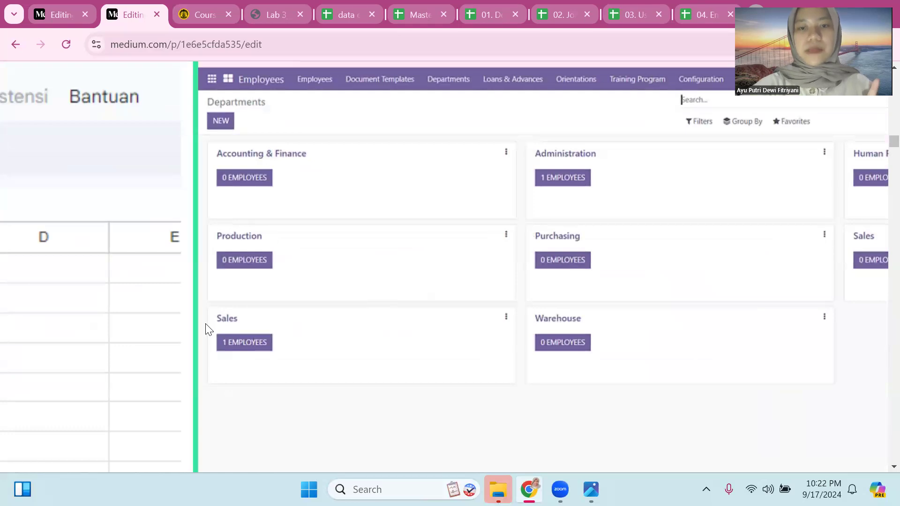
{"action": "scroll", "coordinate": [208, 330], "scroll_direction": "right", "scroll_amount": 2}
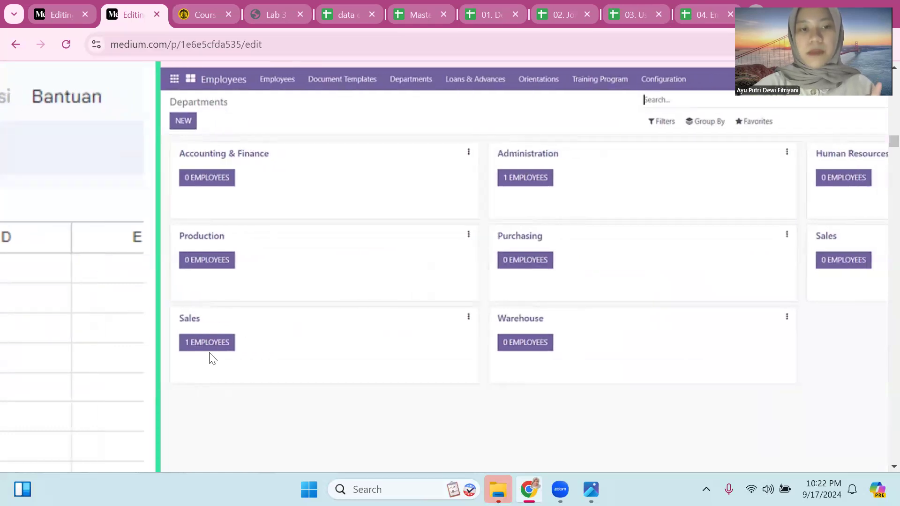
{"action": "scroll", "coordinate": [209, 353], "scroll_direction": "down", "scroll_amount": 3, "text": "ctrl"}
{"action": "scroll", "coordinate": [209, 353], "scroll_direction": "left", "scroll_amount": 6}
{"action": "scroll", "coordinate": [209, 359], "scroll_direction": "left", "scroll_amount": 8}
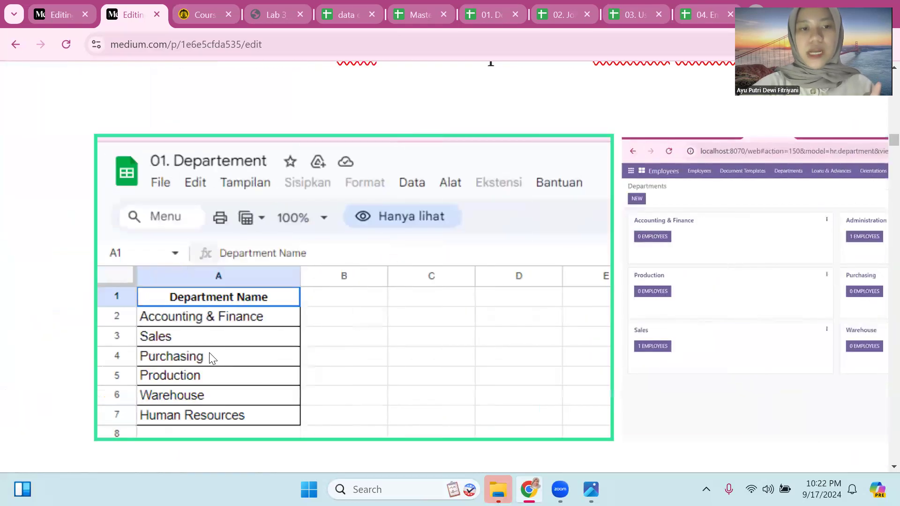
Read the Import Master Data -> Job Position instructions and examine the image of Job Positions under the Configuration menu.
{"action": "scroll", "coordinate": [176, 371], "scroll_direction": "down", "scroll_amount": 5}
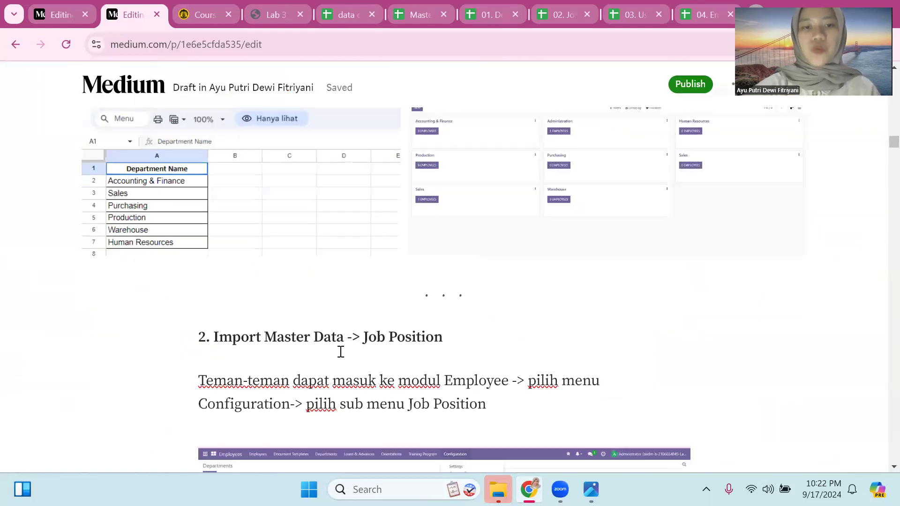
{"action": "scroll", "coordinate": [340, 352], "scroll_direction": "down", "scroll_amount": 4}
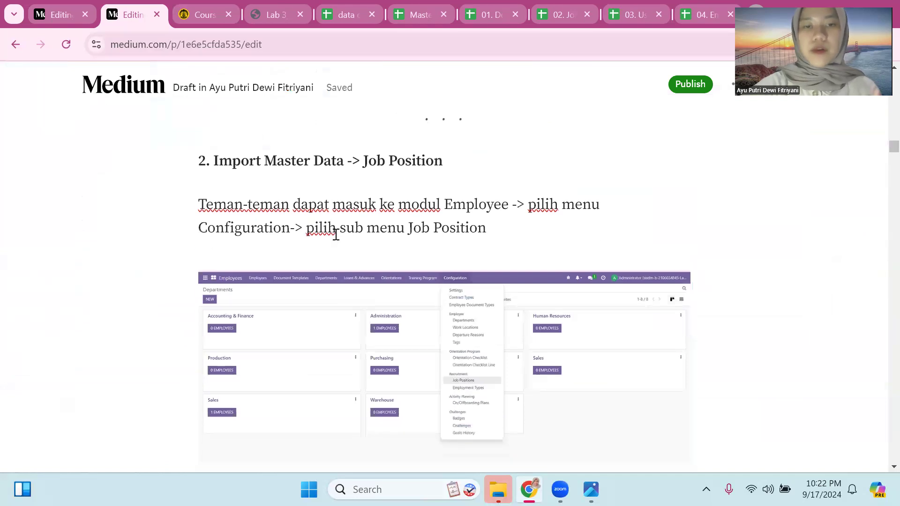
{"action": "scroll", "coordinate": [336, 234], "scroll_direction": "down", "scroll_amount": 1}
{"action": "scroll", "coordinate": [337, 234], "scroll_direction": "up", "scroll_amount": 3}
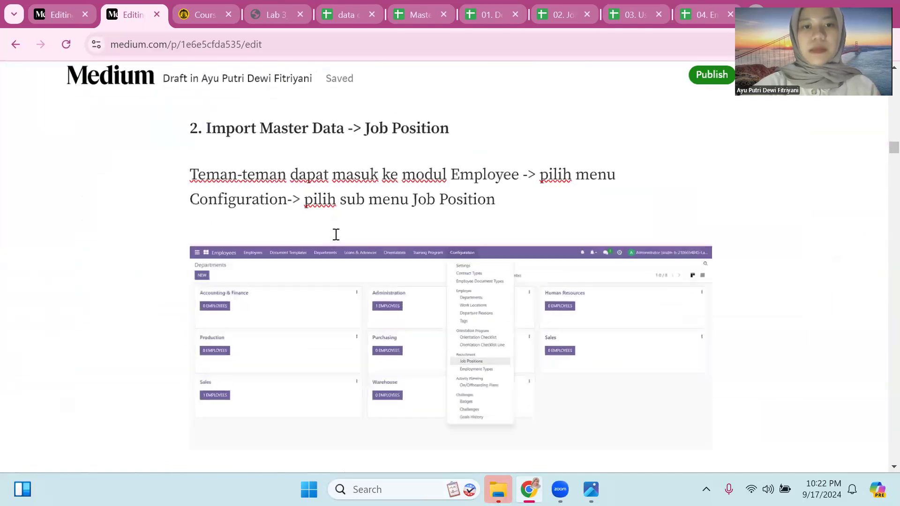
{"action": "scroll", "coordinate": [253, 277], "scroll_direction": "up", "scroll_amount": 5}
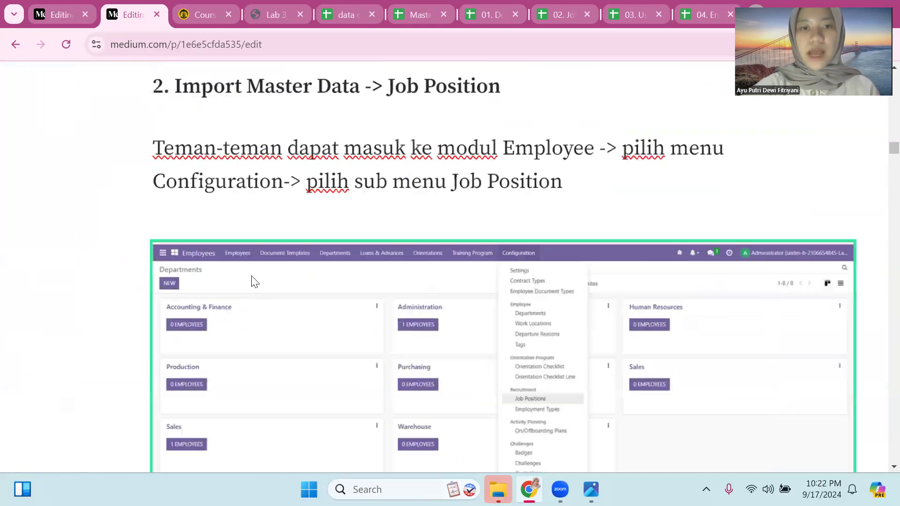
{"action": "scroll", "coordinate": [287, 239], "scroll_direction": "right", "scroll_amount": 5}
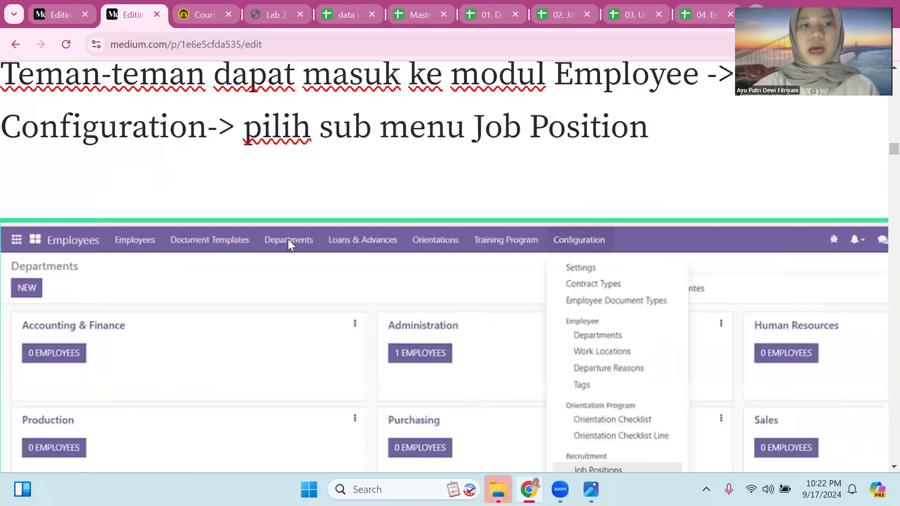
{"action": "scroll", "coordinate": [288, 239], "scroll_direction": "up", "scroll_amount": 1}
{"action": "scroll", "coordinate": [289, 239], "scroll_direction": "down", "scroll_amount": 2}
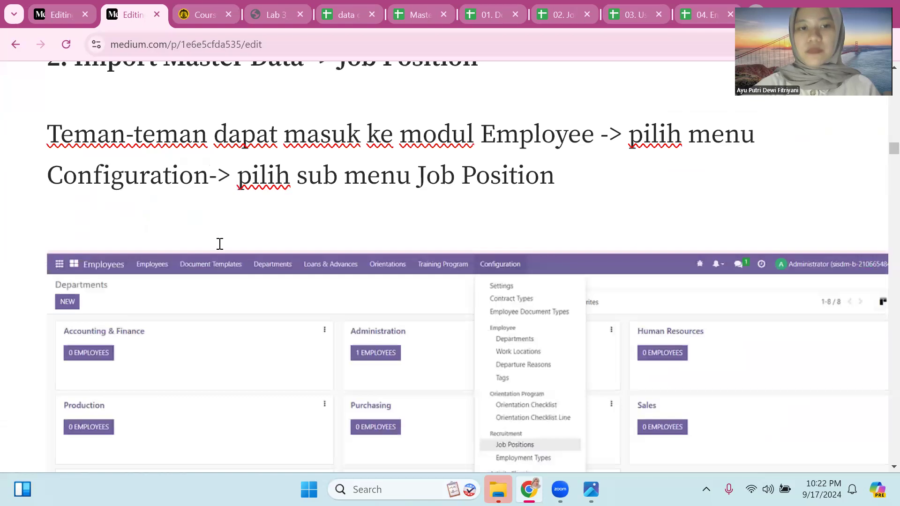
{"action": "left_click", "coordinate": [266, 260]}
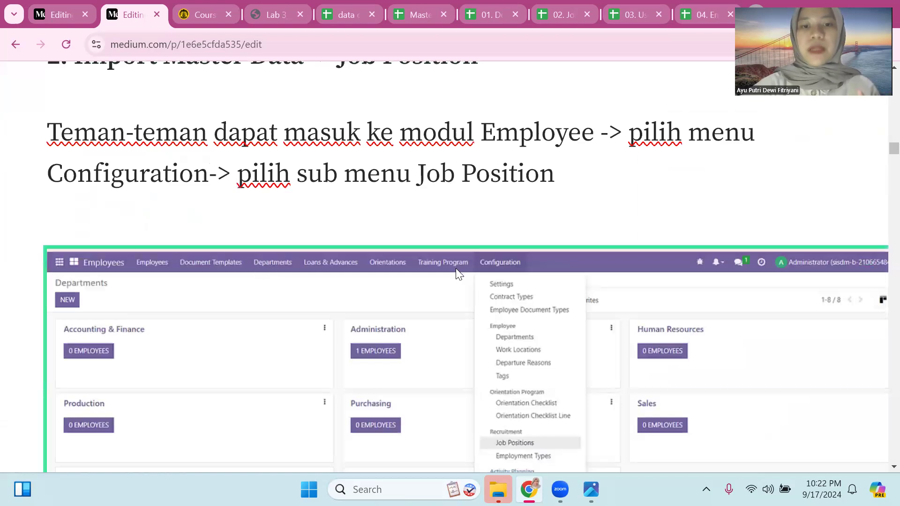
{"action": "scroll", "coordinate": [455, 268], "scroll_direction": "down", "scroll_amount": 2}
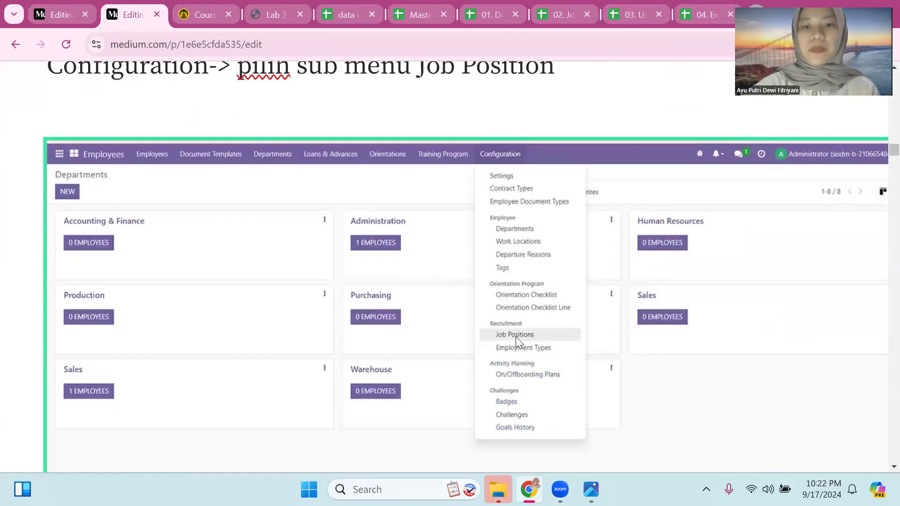
Examine the Job Positions images showing Import records under Favorites and the Import a File upload page.
{"action": "scroll", "coordinate": [506, 336], "scroll_direction": "down", "scroll_amount": 10}
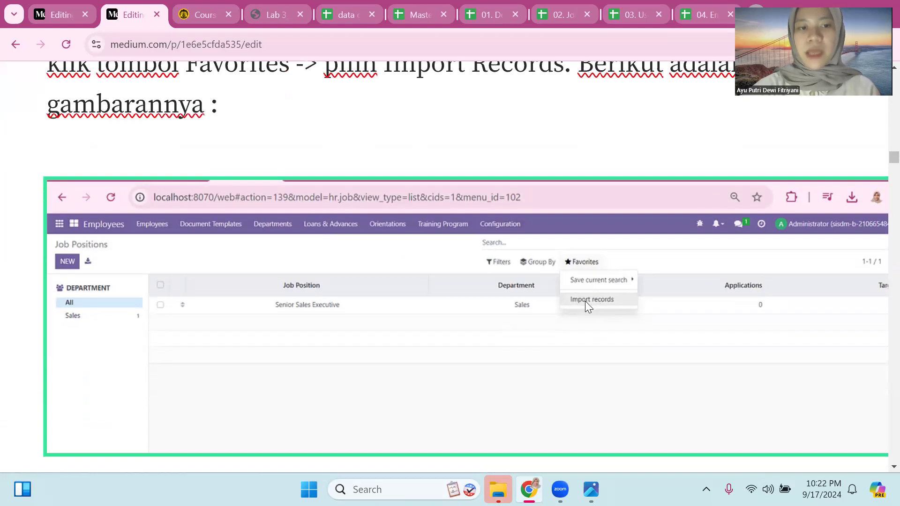
{"action": "scroll", "coordinate": [586, 302], "scroll_direction": "down", "scroll_amount": 2}
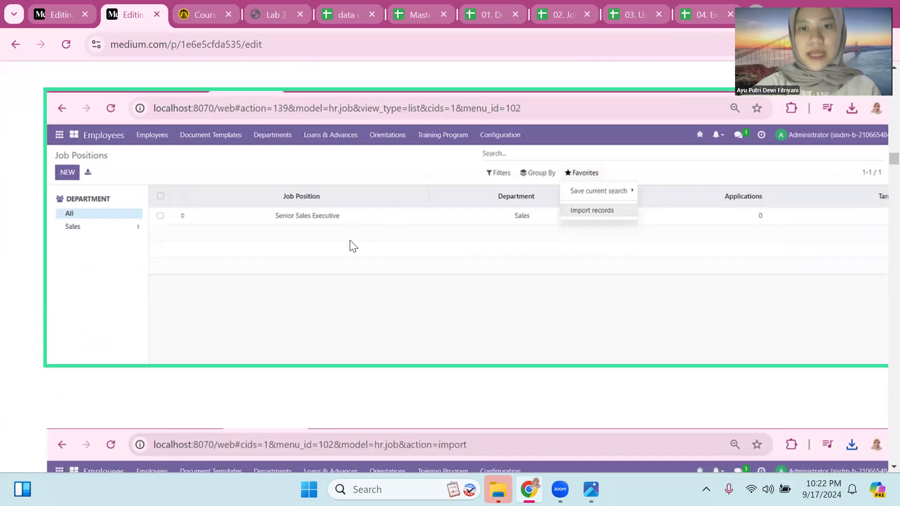
{"action": "scroll", "coordinate": [352, 244], "scroll_direction": "down", "scroll_amount": 1}
{"action": "scroll", "coordinate": [351, 242], "scroll_direction": "down", "scroll_amount": 3}
{"action": "scroll", "coordinate": [351, 244], "scroll_direction": "down", "scroll_amount": 3}
{"action": "left_click", "coordinate": [351, 245]}
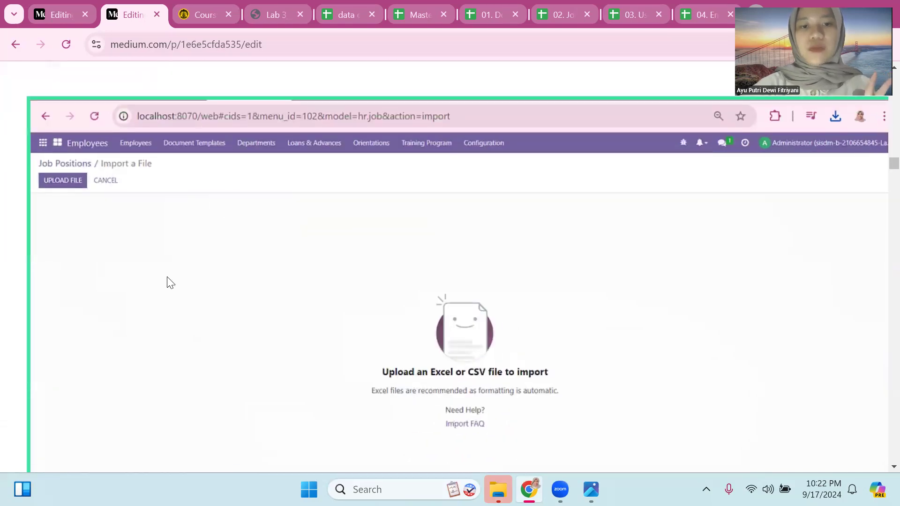
{"action": "scroll", "coordinate": [168, 280], "scroll_direction": "down", "scroll_amount": 1}
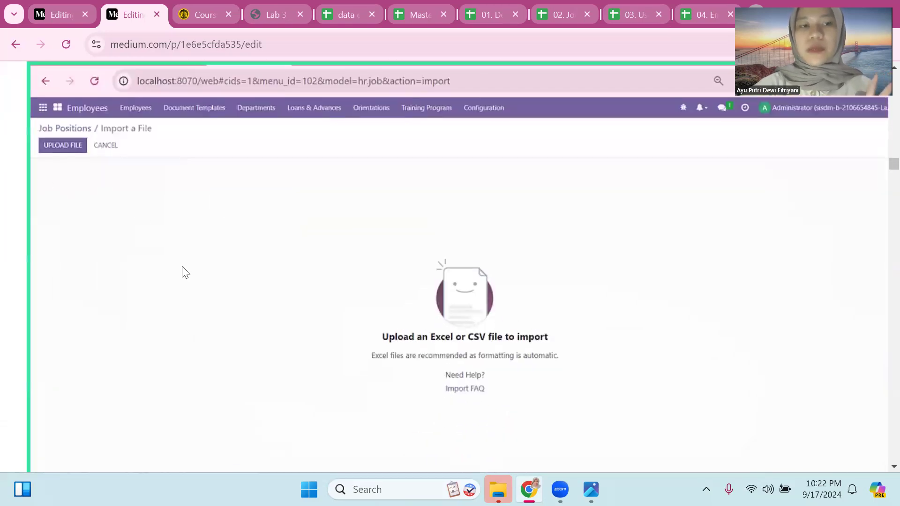
Examine how the file columns of 02. Job Position.xlsx match the Odoo fields in the import image.
{"action": "scroll", "coordinate": [181, 289], "scroll_direction": "down", "scroll_amount": 6}
{"action": "scroll", "coordinate": [181, 286], "scroll_direction": "down", "scroll_amount": 6}
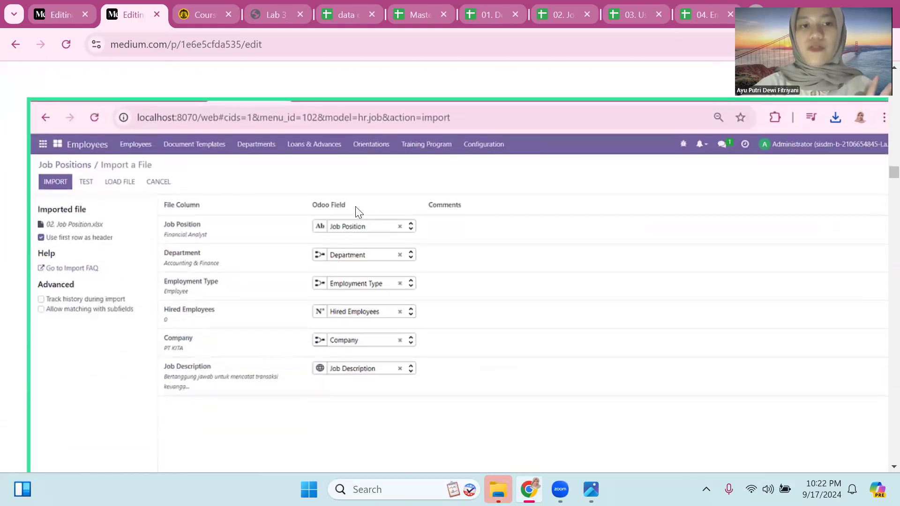
{"action": "scroll", "coordinate": [204, 219], "scroll_direction": "up", "scroll_amount": 3}
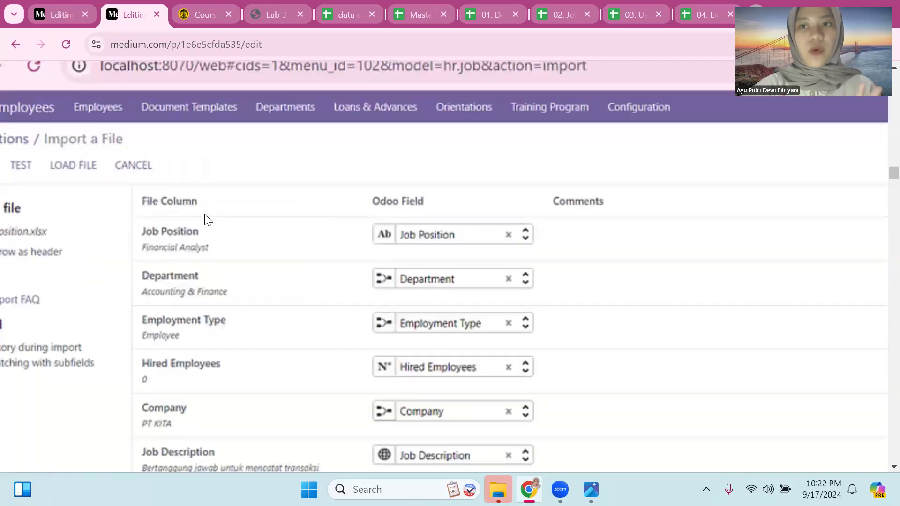
{"action": "scroll", "coordinate": [205, 219], "scroll_direction": "down", "scroll_amount": 1}
{"action": "scroll", "coordinate": [204, 216], "scroll_direction": "left", "scroll_amount": 2}
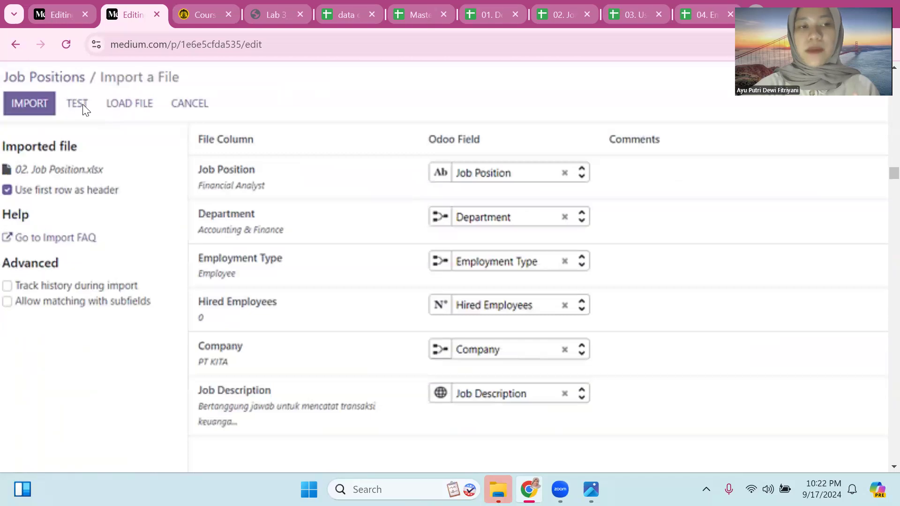
{"action": "scroll", "coordinate": [185, 318], "scroll_direction": "down", "scroll_amount": 3}
{"action": "left_click", "coordinate": [185, 318]}
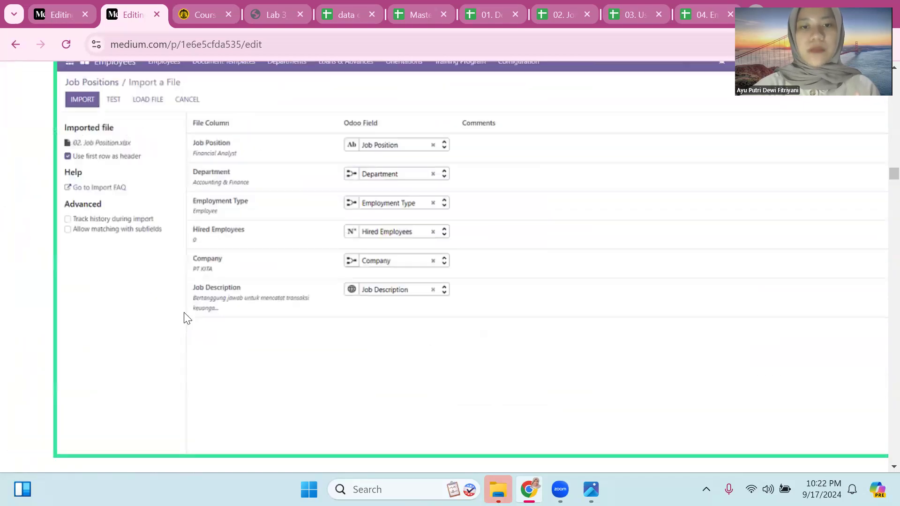
Read the field-matching and Test instructions for job positions and inspect the messages in the enlarged test result image.
{"action": "scroll", "coordinate": [185, 316], "scroll_direction": "down", "scroll_amount": 7}
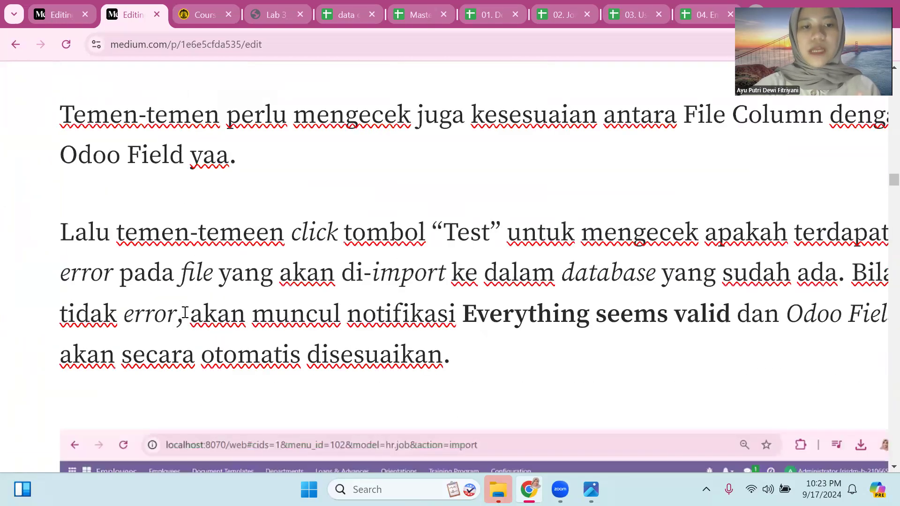
{"action": "scroll", "coordinate": [185, 313], "scroll_direction": "down", "scroll_amount": 6}
{"action": "left_click", "coordinate": [186, 319]}
{"action": "scroll", "coordinate": [195, 284], "scroll_direction": "up", "scroll_amount": 5}
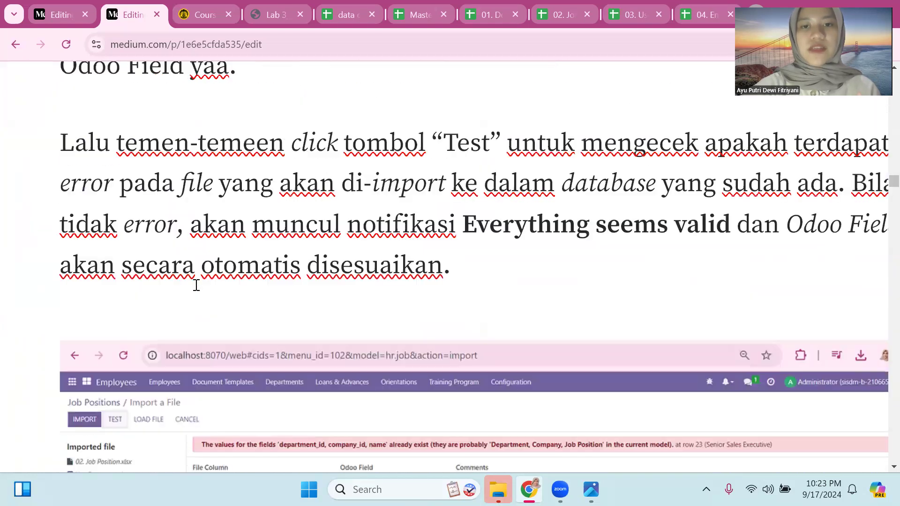
{"action": "scroll", "coordinate": [196, 285], "scroll_direction": "down", "scroll_amount": 6}
{"action": "left_click", "coordinate": [195, 284]}
{"action": "scroll", "coordinate": [334, 267], "scroll_direction": "up", "scroll_amount": 3, "text": "ctrl"}
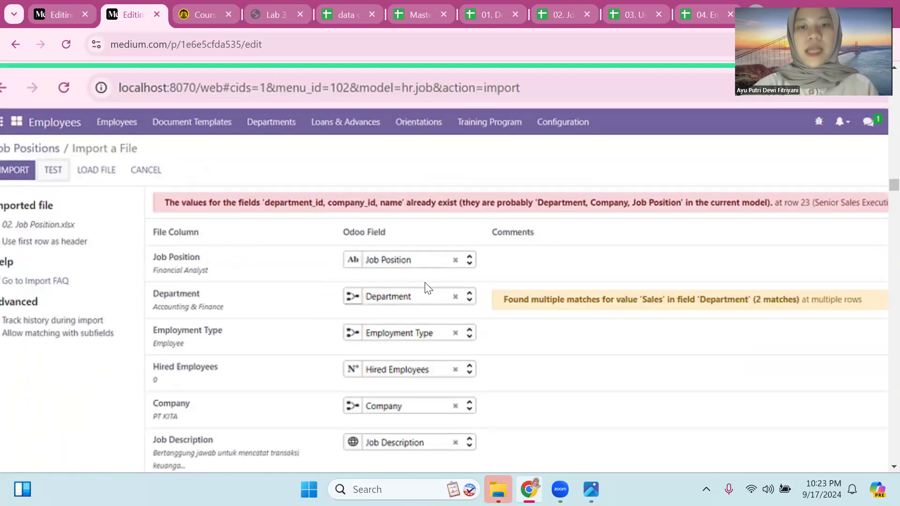
{"action": "scroll", "coordinate": [425, 283], "scroll_direction": "down", "scroll_amount": 1}
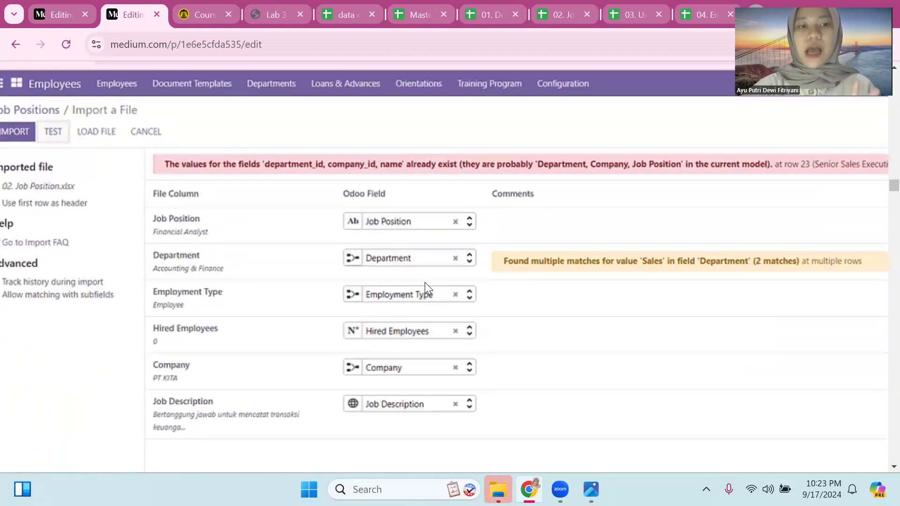
Read the paragraph below the job position test result image about deleting the Job Position data created manually.
{"action": "scroll", "coordinate": [425, 282], "scroll_direction": "down", "scroll_amount": 1, "text": "ctrl"}
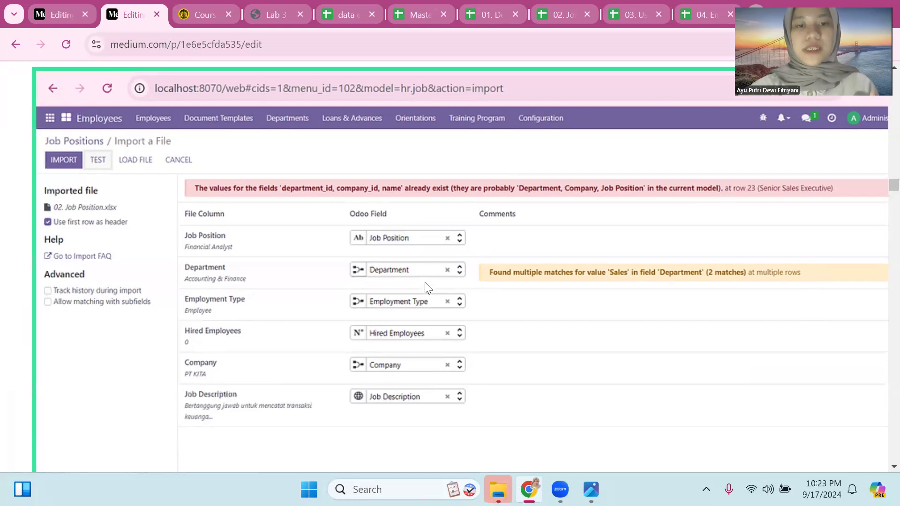
{"action": "scroll", "coordinate": [425, 287], "scroll_direction": "down", "scroll_amount": 5}
{"action": "key", "text": "ctrl+minus"}
{"action": "key", "text": "ctrl+minus"}
{"action": "key", "text": "ctrl+minus"}
{"action": "key", "text": "ctrl+minus"}
{"action": "key", "text": "ctrl+minus"}
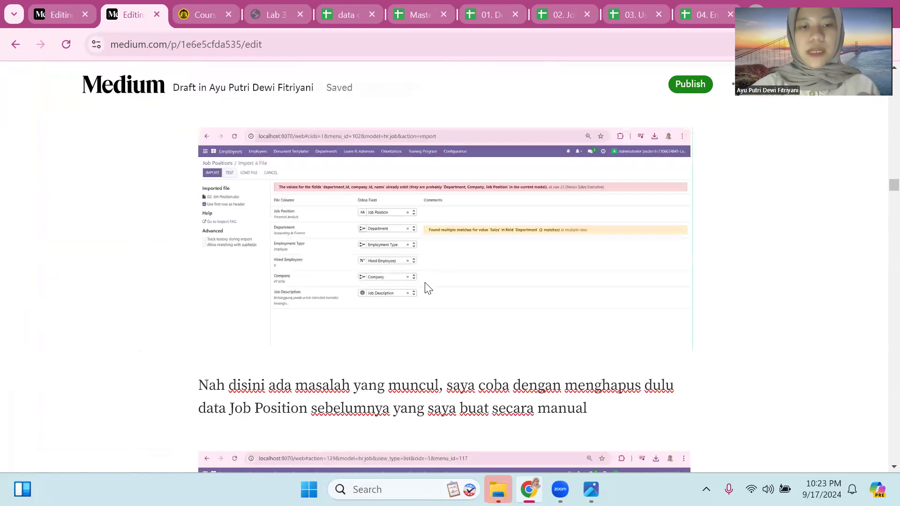
Examine the enlarged Job Positions list image showing the manually created Senior Sales Executive record.
{"action": "scroll", "coordinate": [382, 293], "scroll_direction": "down", "scroll_amount": 5}
{"action": "key", "text": "ctrl+plus"}
{"action": "key", "text": "ctrl+plus"}
{"action": "key", "text": "ctrl+plus"}
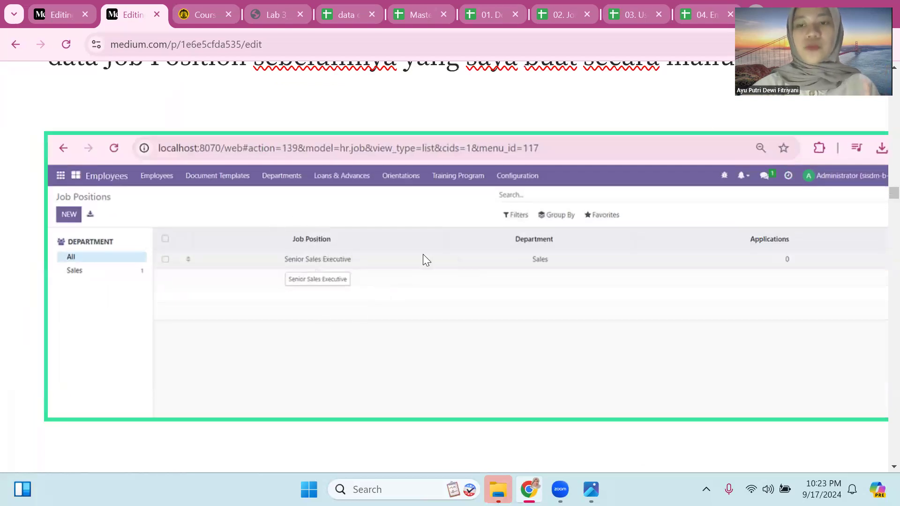
{"action": "key", "text": "ctrl+minus"}
{"action": "key", "text": "ctrl+minus"}
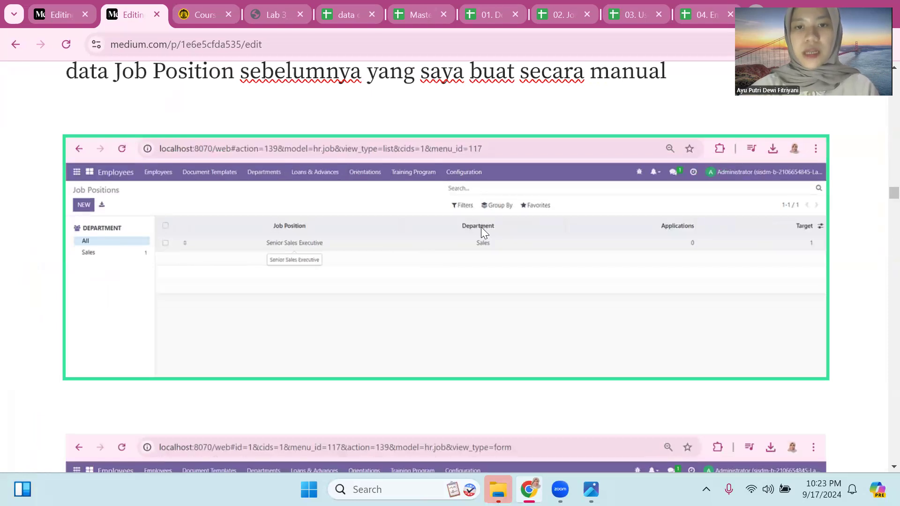
Examine the Senior Sales Executive form image showing the Delete option under Action, comparing it with the preceding list image.
{"action": "scroll", "coordinate": [517, 230], "scroll_direction": "down", "scroll_amount": 5}
{"action": "left_click", "coordinate": [465, 233]}
{"action": "scroll", "coordinate": [470, 276], "scroll_direction": "up", "scroll_amount": 4}
{"action": "left_click", "coordinate": [285, 157]}
{"action": "scroll", "coordinate": [411, 241], "scroll_direction": "down", "scroll_amount": 5}
{"action": "left_click", "coordinate": [411, 241]}
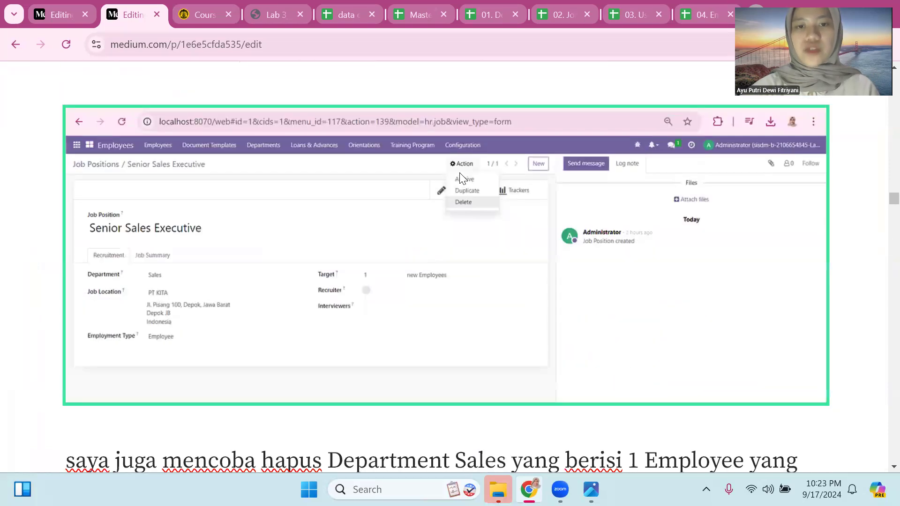
Read the note about deleting the manually created Sales department with 1 employee and examine the Departments image.
{"action": "scroll", "coordinate": [434, 264], "scroll_direction": "down", "scroll_amount": 8}
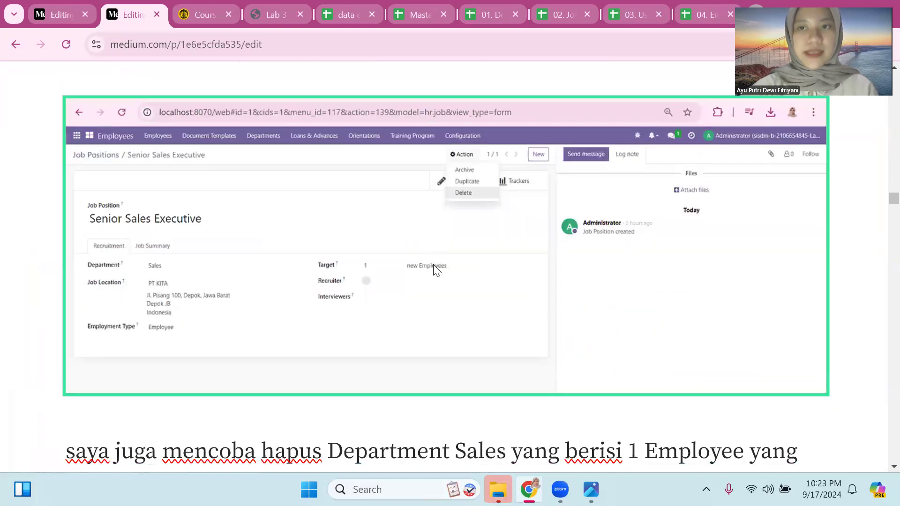
{"action": "left_click", "coordinate": [435, 265]}
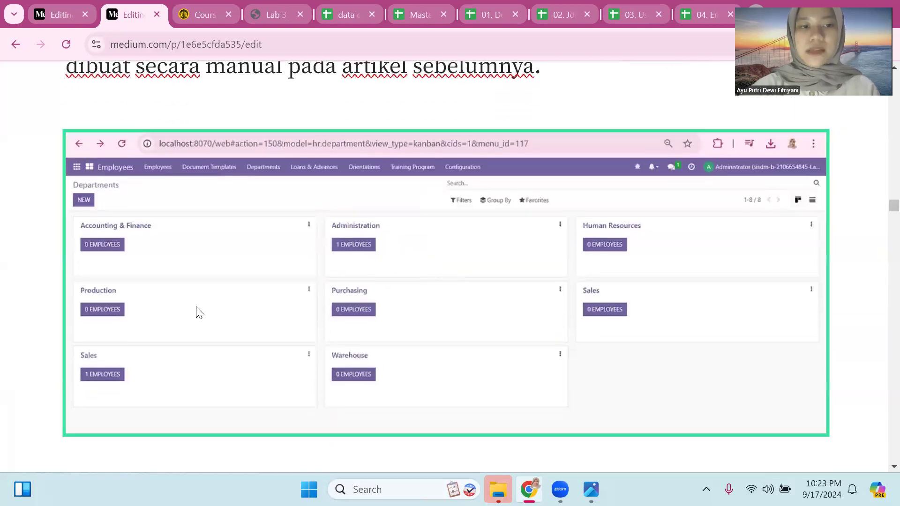
{"action": "scroll", "coordinate": [100, 349], "scroll_direction": "down", "scroll_amount": 4}
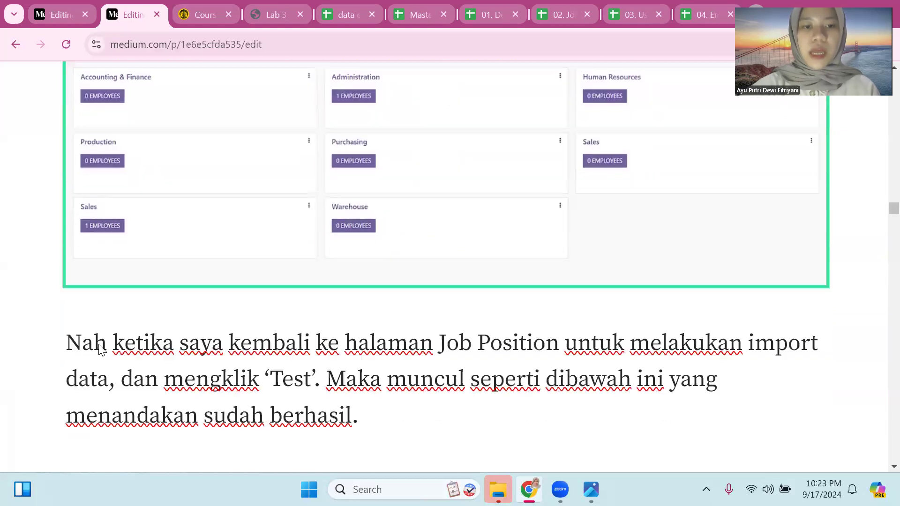
{"action": "scroll", "coordinate": [129, 199], "scroll_direction": "up", "scroll_amount": 2}
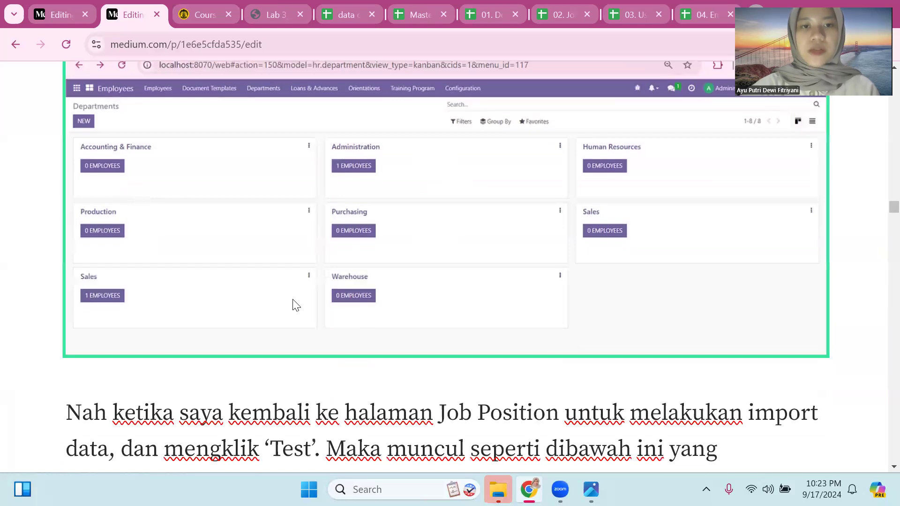
{"action": "scroll", "coordinate": [296, 305], "scroll_direction": "up", "scroll_amount": 4}
{"action": "scroll", "coordinate": [296, 305], "scroll_direction": "down", "scroll_amount": 4}
{"action": "key", "text": "ctrl+minus"}
{"action": "key", "text": "ctrl+minus"}
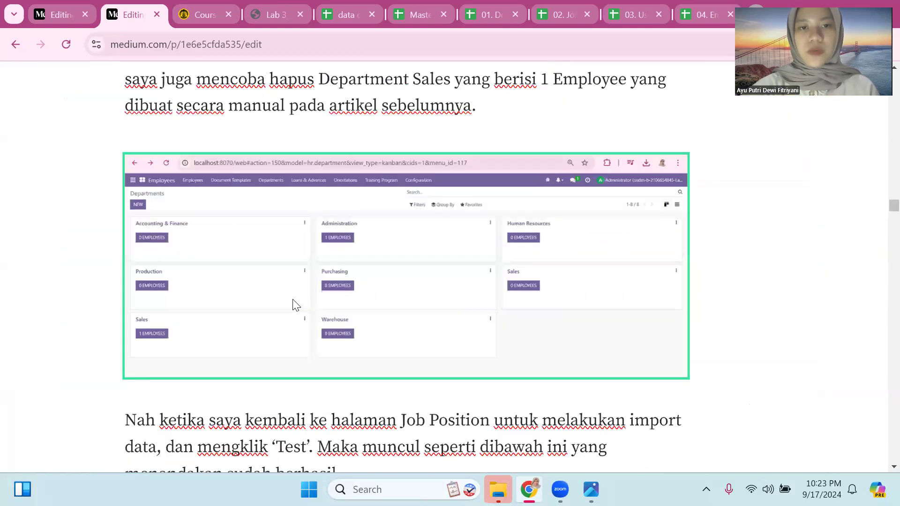
{"action": "key", "text": "ctrl+minus"}
Read the instruction to repeat the job position import test and inspect the enlarged image of the repeated test for 02. Job Position.xlsx.
{"action": "scroll", "coordinate": [293, 300], "scroll_direction": "down", "scroll_amount": 4}
{"action": "scroll", "coordinate": [293, 300], "scroll_direction": "down", "scroll_amount": 1}
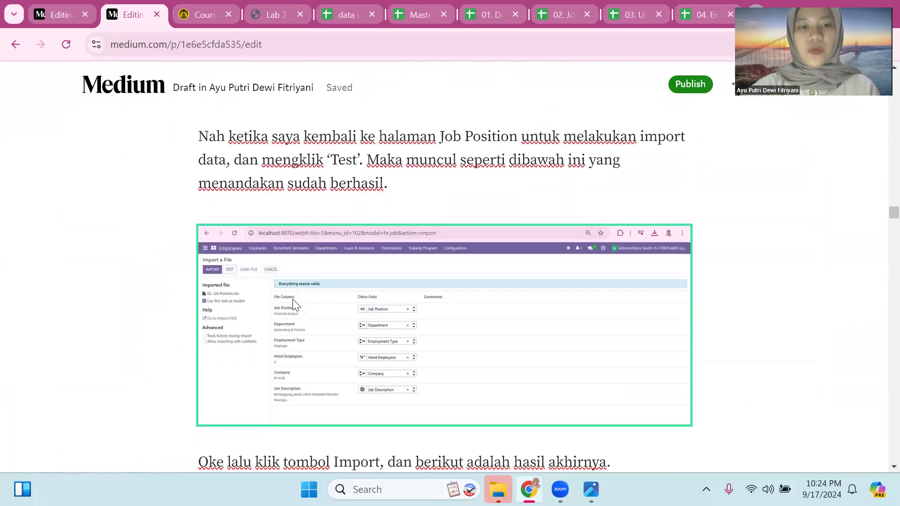
{"action": "key", "text": "ctrl+plus"}
{"action": "key", "text": "ctrl+plus"}
{"action": "key", "text": "ctrl+plus"}
{"action": "key", "text": "ctrl+plus"}
{"action": "key", "text": "ctrl+plus"}
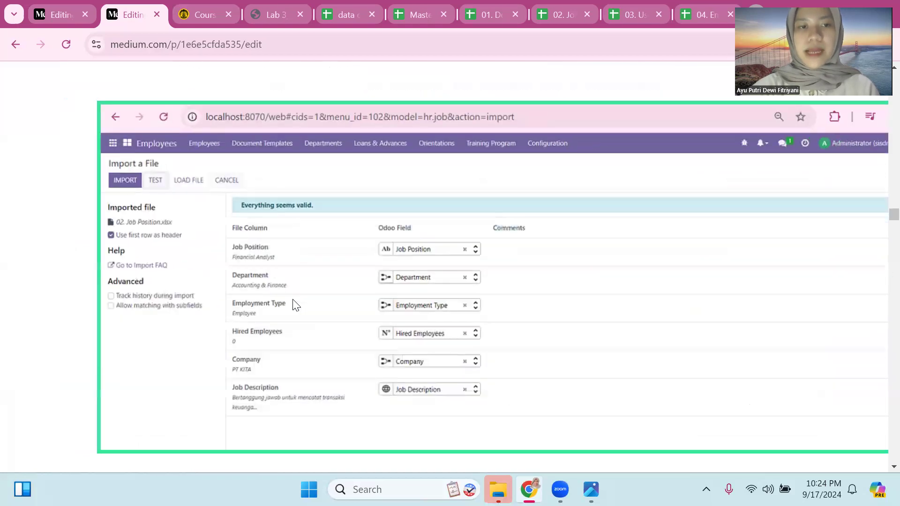
{"action": "key", "text": "ctrl+plus"}
{"action": "key", "text": "ctrl+plus"}
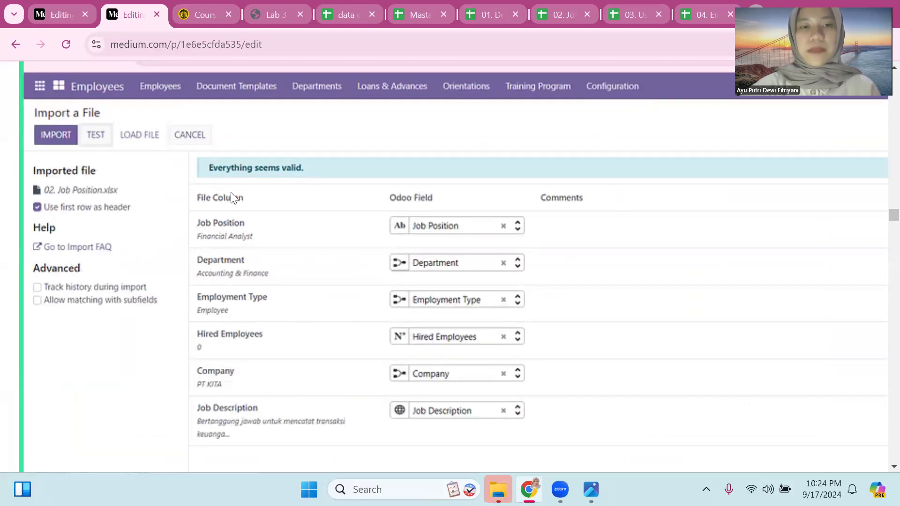
{"action": "scroll", "coordinate": [249, 178], "scroll_direction": "down", "scroll_amount": 1}
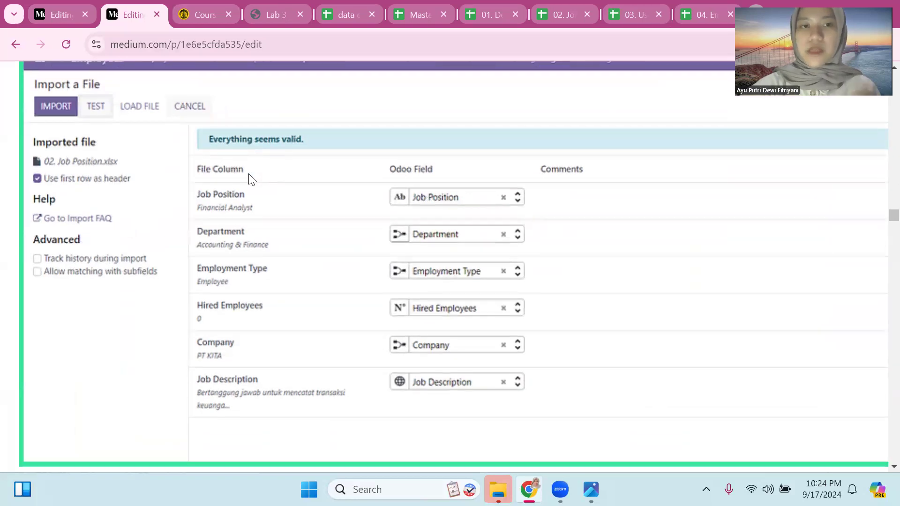
{"action": "scroll", "coordinate": [249, 178], "scroll_direction": "down", "scroll_amount": 2}
{"action": "scroll", "coordinate": [249, 178], "scroll_direction": "up", "scroll_amount": 1}
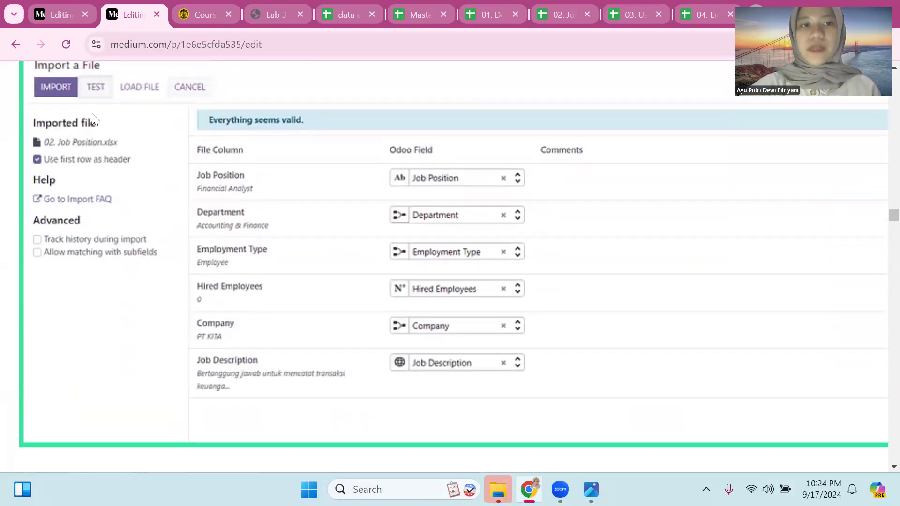
Read the Import instruction, examine the final Job Positions list image, and briefly check the 02. Job Position spreadsheet.
{"action": "scroll", "coordinate": [110, 187], "scroll_direction": "down", "scroll_amount": 3}
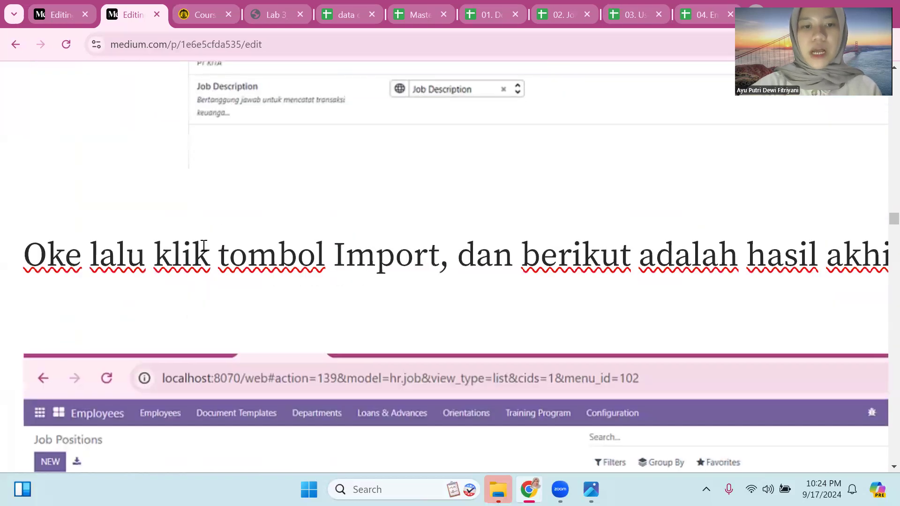
{"action": "scroll", "coordinate": [204, 246], "scroll_direction": "down", "scroll_amount": 6}
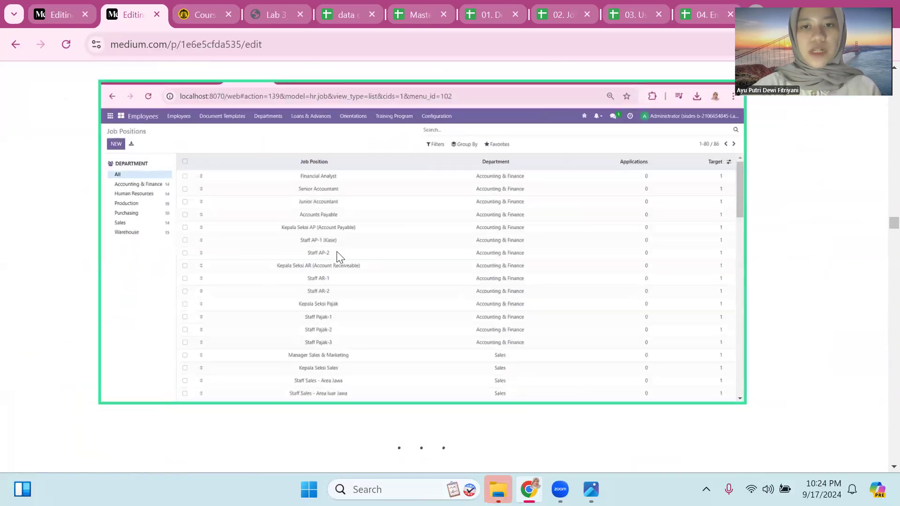
{"action": "left_click", "coordinate": [340, 257]}
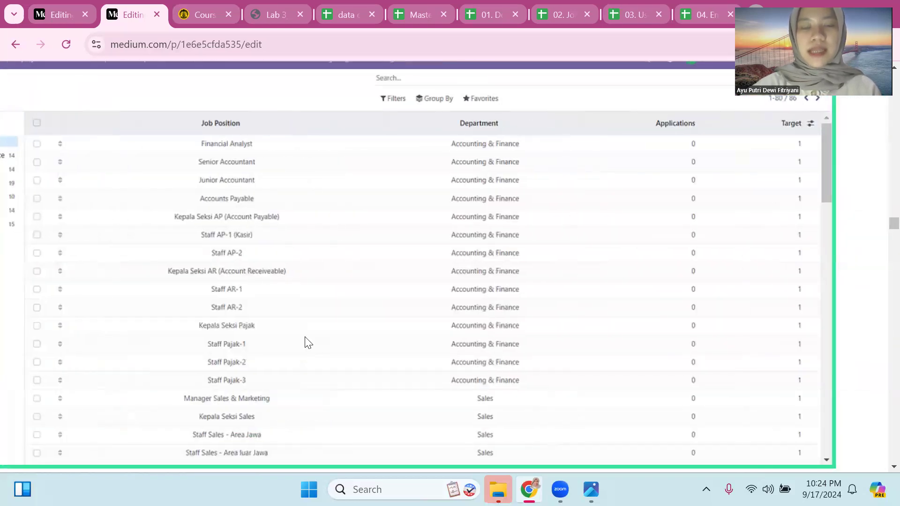
{"action": "scroll", "coordinate": [305, 341], "scroll_direction": "down", "scroll_amount": 2}
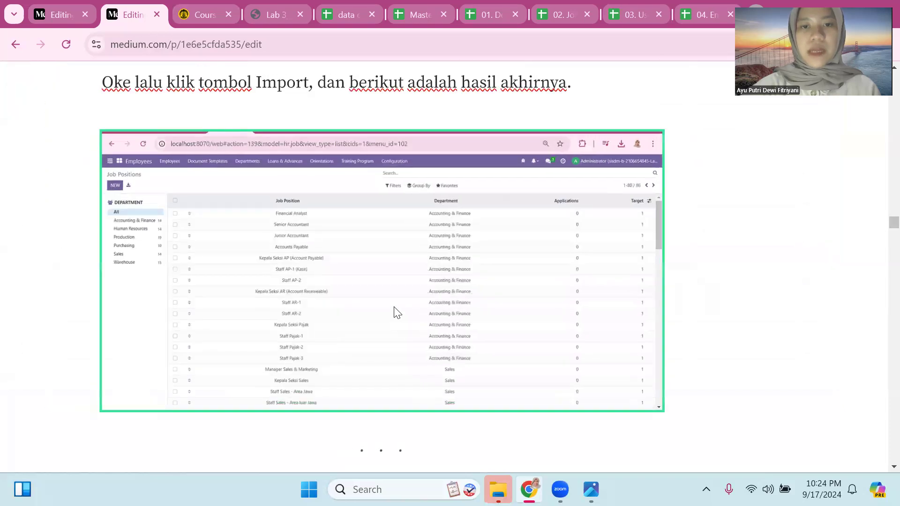
{"action": "left_click", "coordinate": [574, 6]}
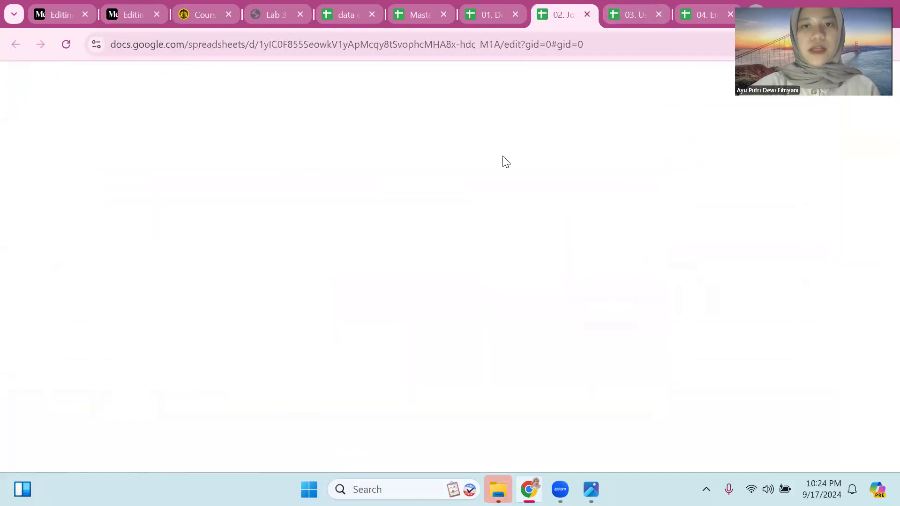
{"action": "left_click", "coordinate": [142, 7]}
Read the Import Master Data -> Users instructions about opening Settings and deleting the manually created user.
{"action": "scroll", "coordinate": [316, 272], "scroll_direction": "down", "scroll_amount": 5}
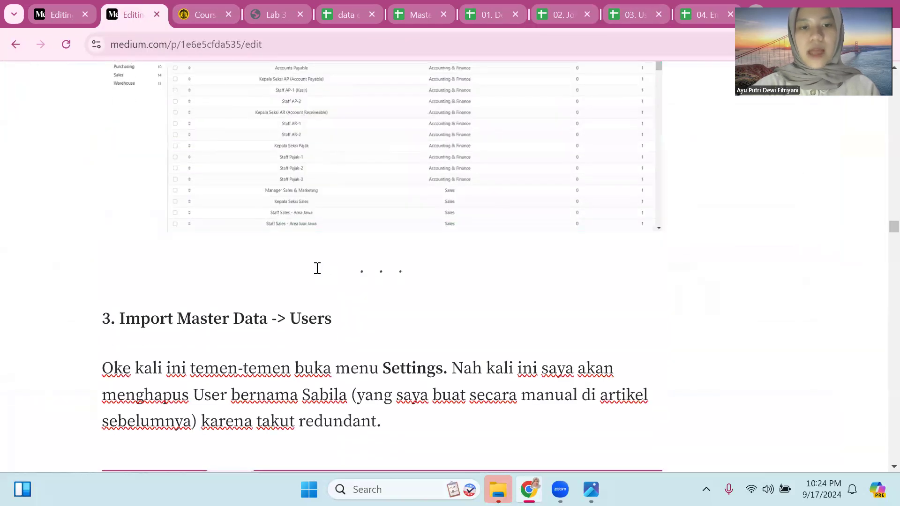
{"action": "scroll", "coordinate": [318, 268], "scroll_direction": "down", "scroll_amount": 5}
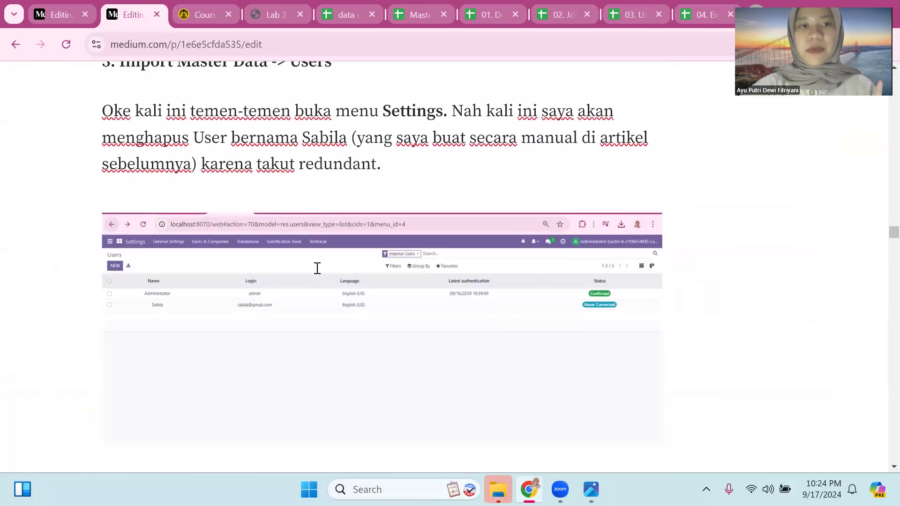
{"action": "scroll", "coordinate": [317, 268], "scroll_direction": "up", "scroll_amount": 1}
{"action": "scroll", "coordinate": [261, 262], "scroll_direction": "up", "scroll_amount": 1}
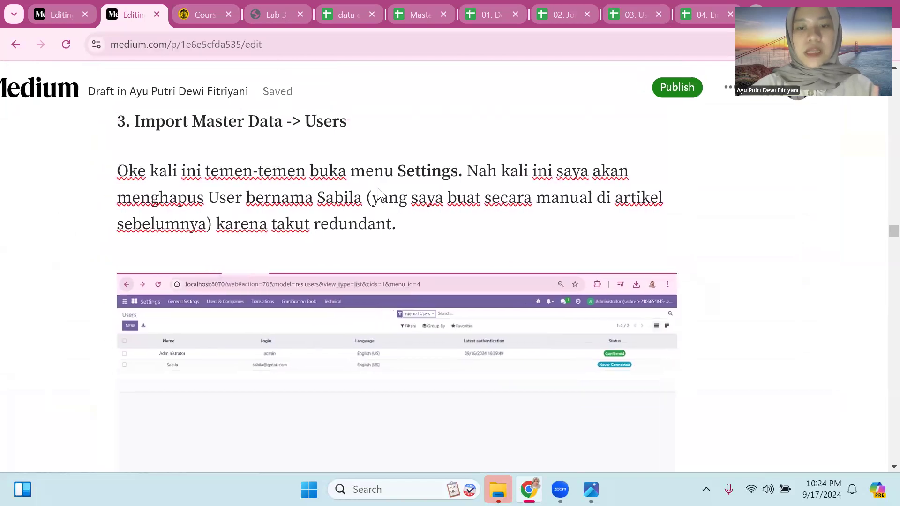
{"action": "scroll", "coordinate": [262, 261], "scroll_direction": "down", "scroll_amount": 1}
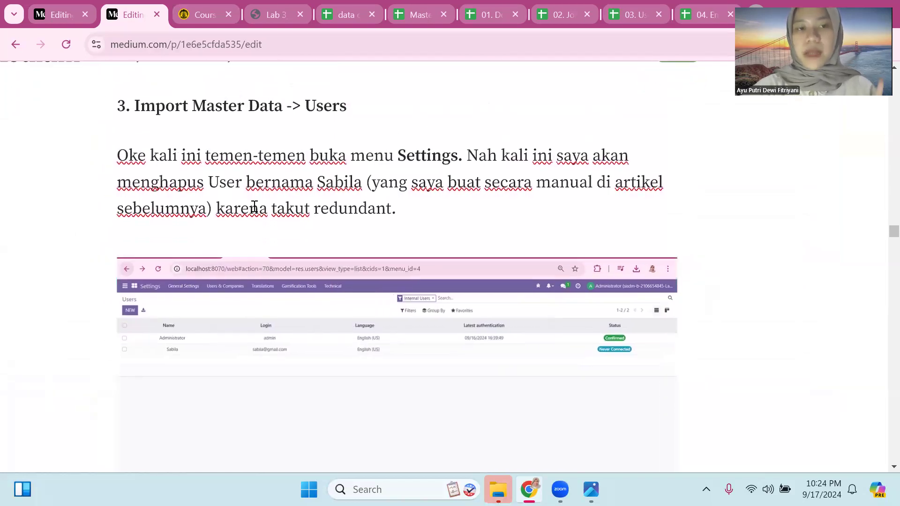
Examine the enlarged Settings image of the Users list, focusing on the manually created user's row.
{"action": "left_click", "coordinate": [149, 306]}
{"action": "scroll", "coordinate": [148, 307], "scroll_direction": "up", "scroll_amount": 3}
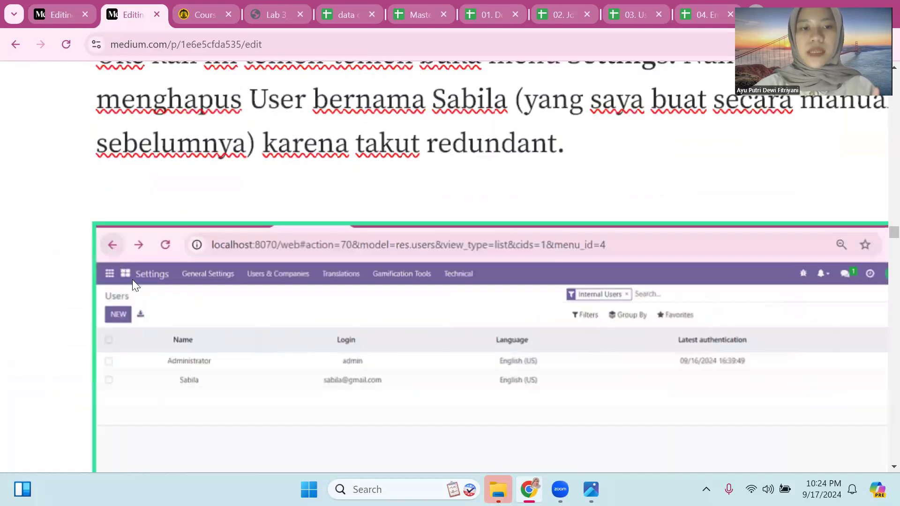
{"action": "scroll", "coordinate": [118, 260], "scroll_direction": "up", "scroll_amount": 3}
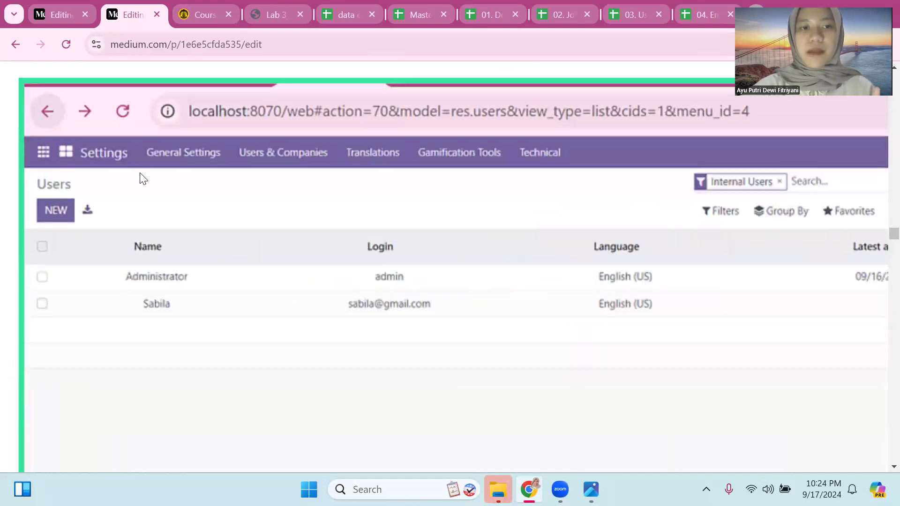
{"action": "scroll", "coordinate": [219, 249], "scroll_direction": "down", "scroll_amount": 5}
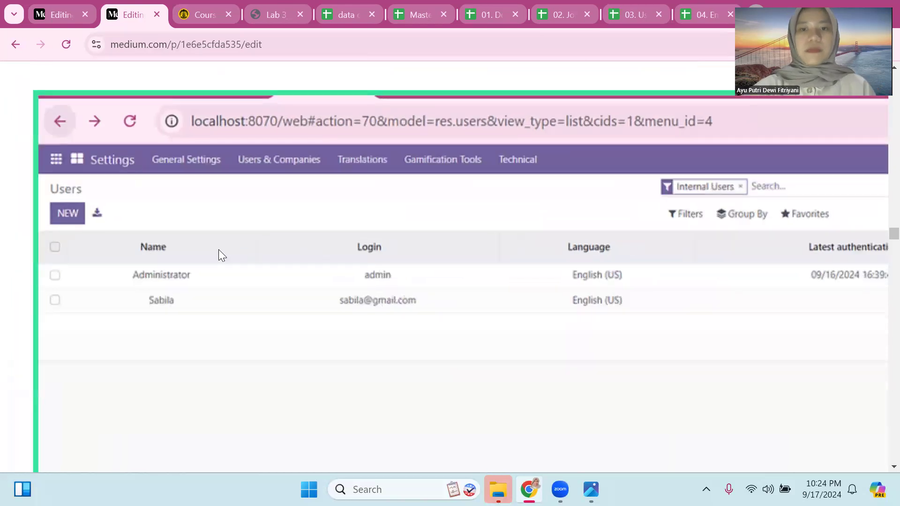
{"action": "scroll", "coordinate": [218, 250], "scroll_direction": "down", "scroll_amount": 2}
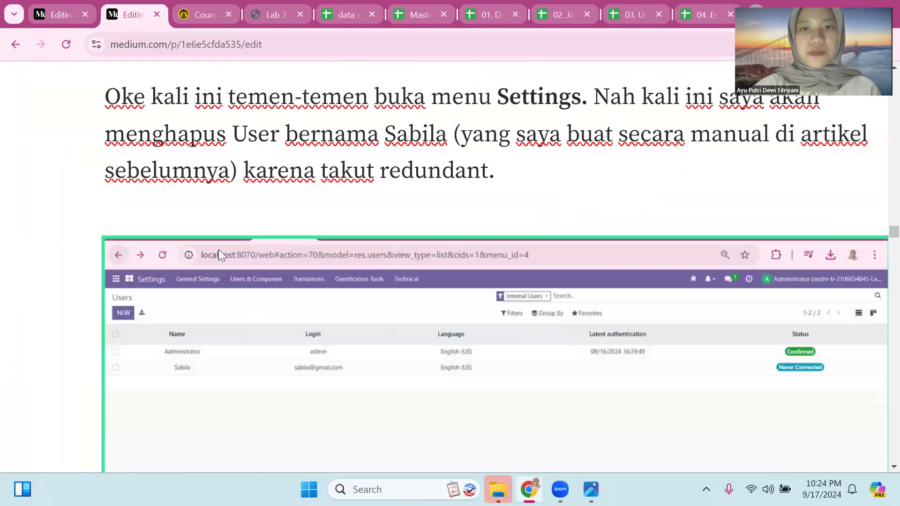
{"action": "scroll", "coordinate": [219, 249], "scroll_direction": "down", "scroll_amount": 6}
{"action": "scroll", "coordinate": [480, 225], "scroll_direction": "up", "scroll_amount": 5}
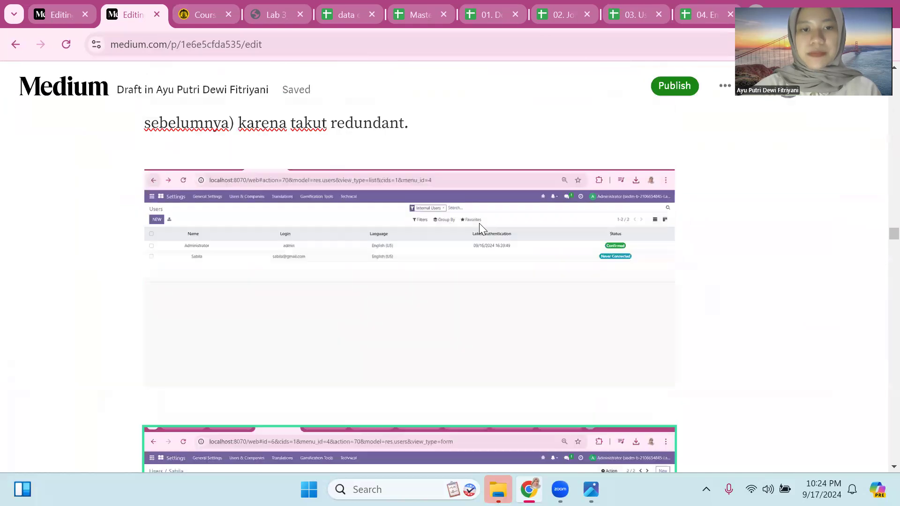
{"action": "scroll", "coordinate": [361, 253], "scroll_direction": "up", "scroll_amount": 6}
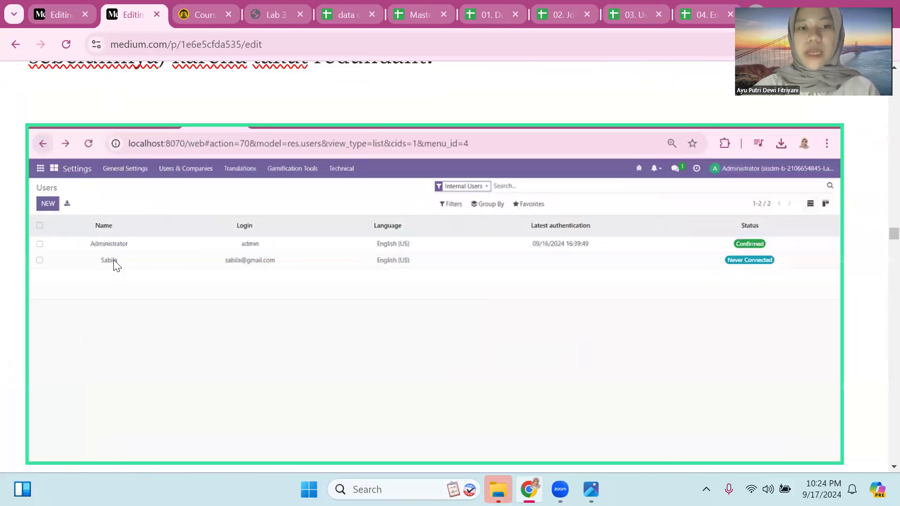
{"action": "scroll", "coordinate": [114, 264], "scroll_direction": "up", "scroll_amount": 4}
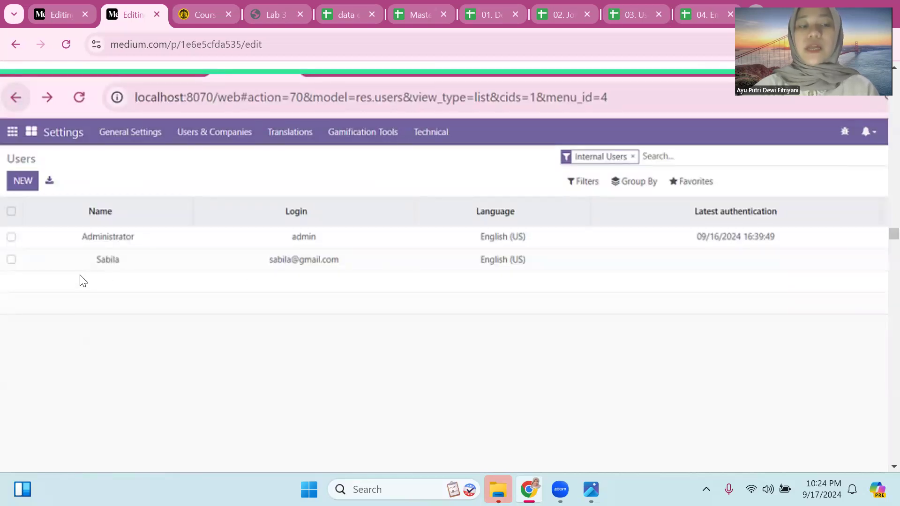
Locate the manually created user's name and login in the 03. User spreadsheet and select both cells.
{"action": "left_click", "coordinate": [632, 5]}
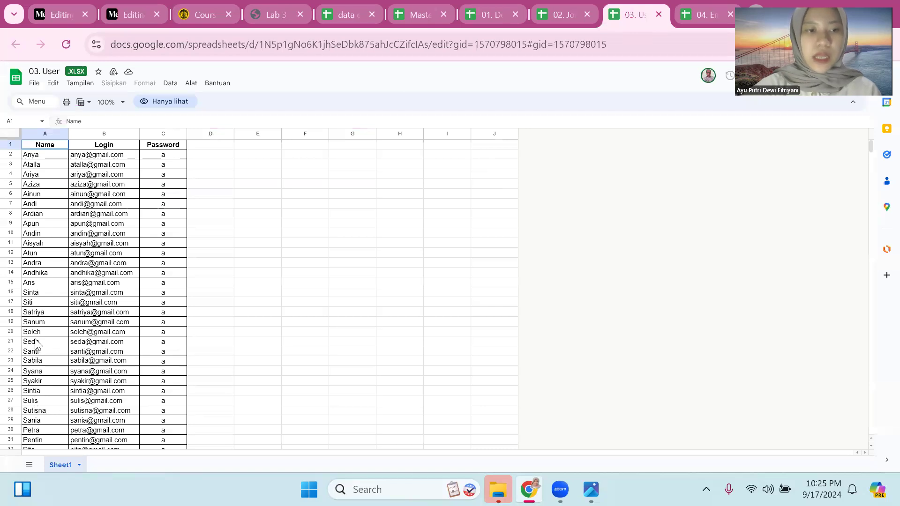
{"action": "left_click_drag", "start_coordinate": [44, 363], "coordinate": [101, 368]}
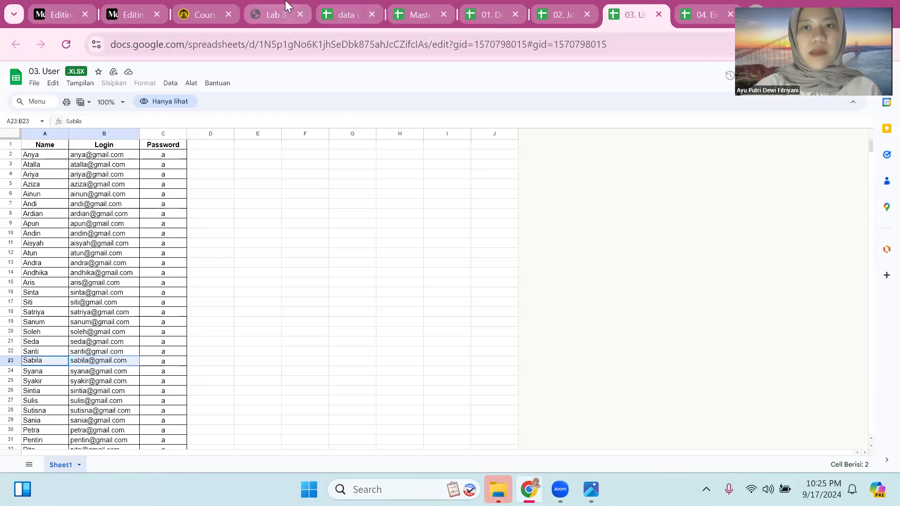
{"action": "left_click", "coordinate": [248, 9]}
Return to the Medium draft and examine the manually created user's form image showing the Delete action.
{"action": "left_click", "coordinate": [138, 7]}
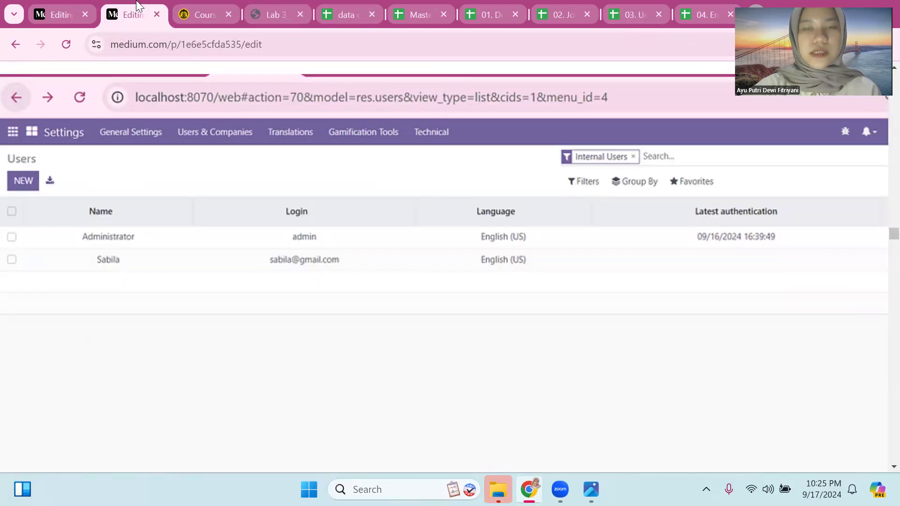
{"action": "left_click", "coordinate": [304, 295]}
{"action": "scroll", "coordinate": [305, 295], "scroll_direction": "down", "scroll_amount": 10}
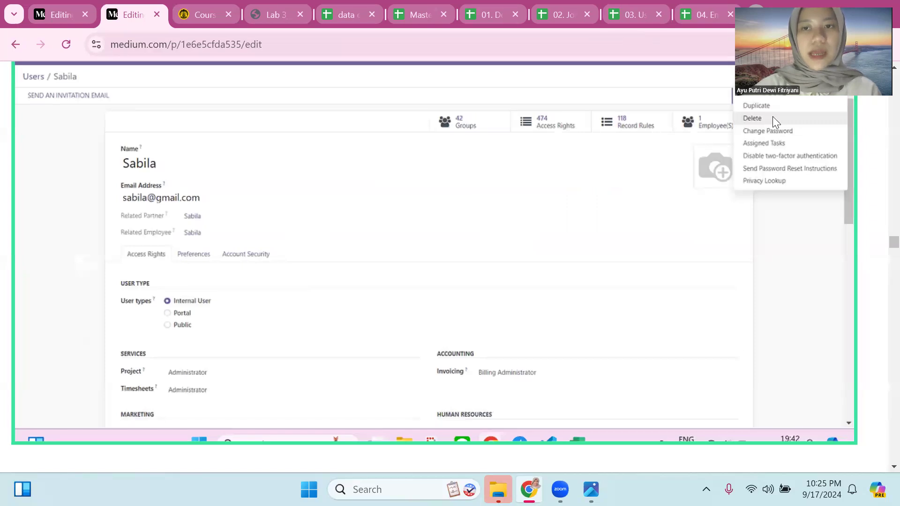
Review the Users import instructions covering Favorites, Import Records and the Test of the 03. User.xlsx file.
{"action": "scroll", "coordinate": [724, 295], "scroll_direction": "down", "scroll_amount": 8}
{"action": "scroll", "coordinate": [656, 343], "scroll_direction": "down", "scroll_amount": 5}
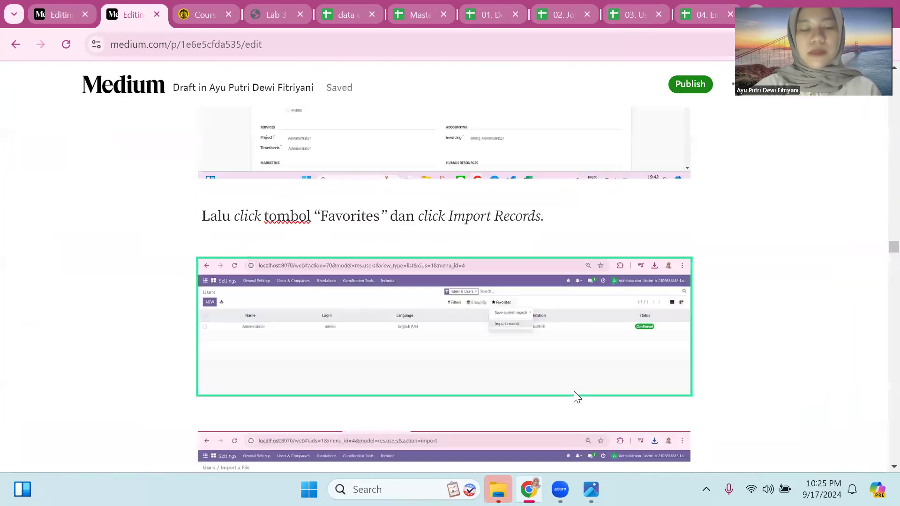
{"action": "scroll", "coordinate": [498, 265], "scroll_direction": "up", "scroll_amount": 3}
{"action": "scroll", "coordinate": [497, 262], "scroll_direction": "up", "scroll_amount": 2}
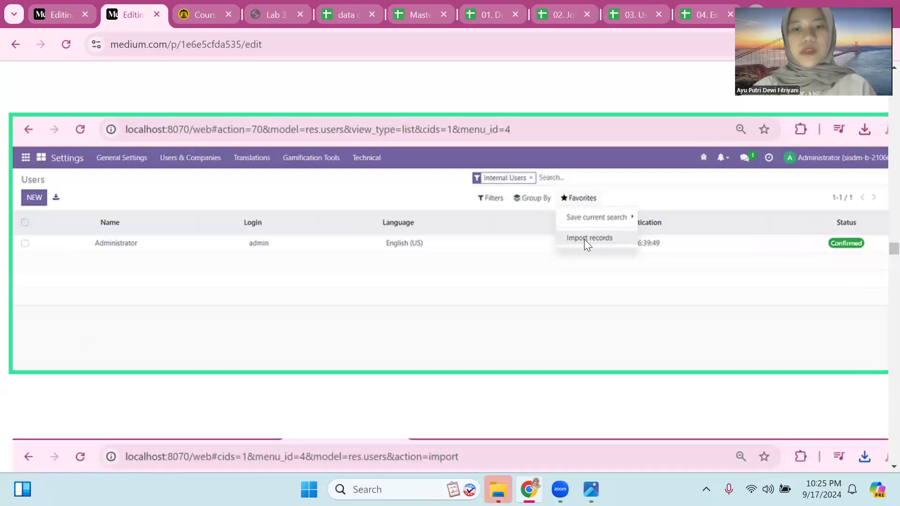
{"action": "scroll", "coordinate": [585, 241], "scroll_direction": "down", "scroll_amount": 7}
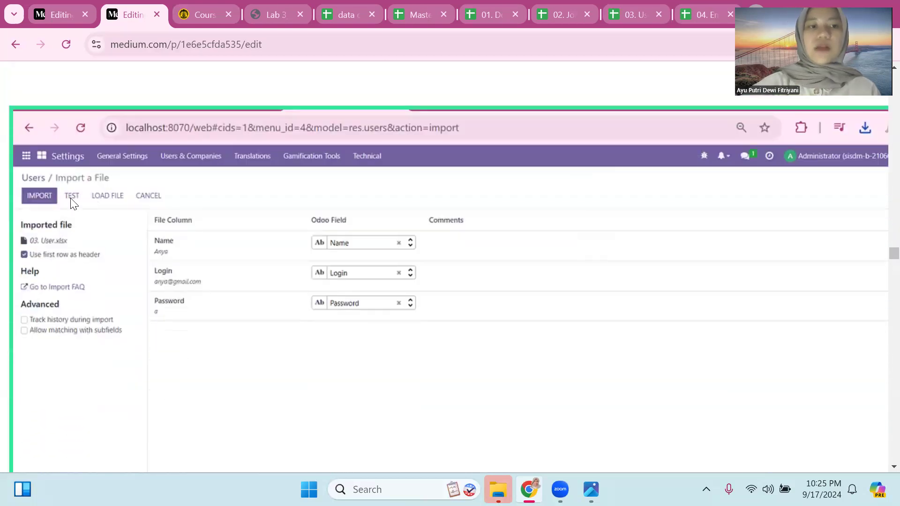
{"action": "scroll", "coordinate": [161, 274], "scroll_direction": "down", "scroll_amount": 8}
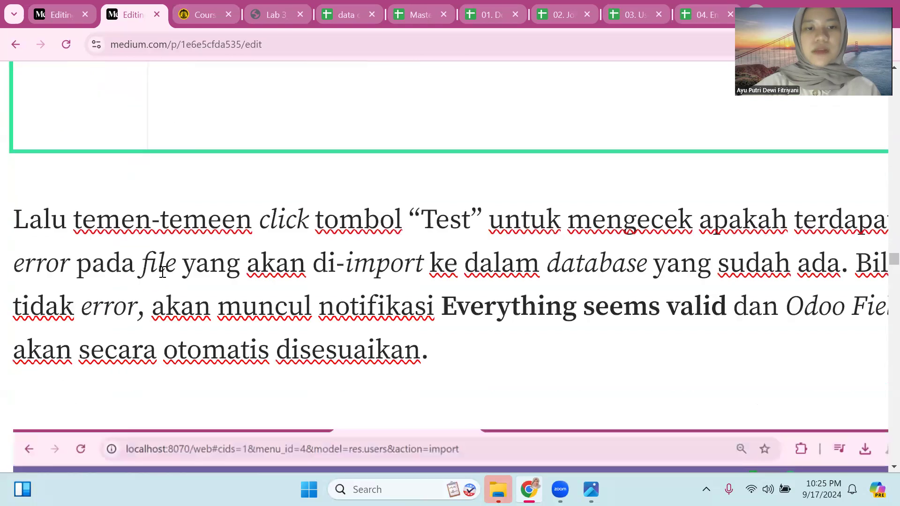
Examine the Settings image of the Users list that results from running the import.
{"action": "scroll", "coordinate": [162, 277], "scroll_direction": "down", "scroll_amount": 14}
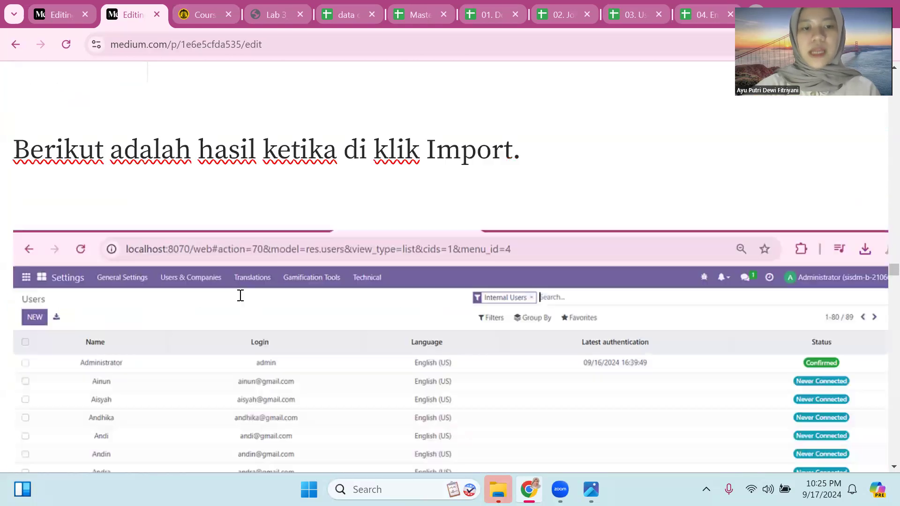
{"action": "scroll", "coordinate": [96, 280], "scroll_direction": "down", "scroll_amount": 3}
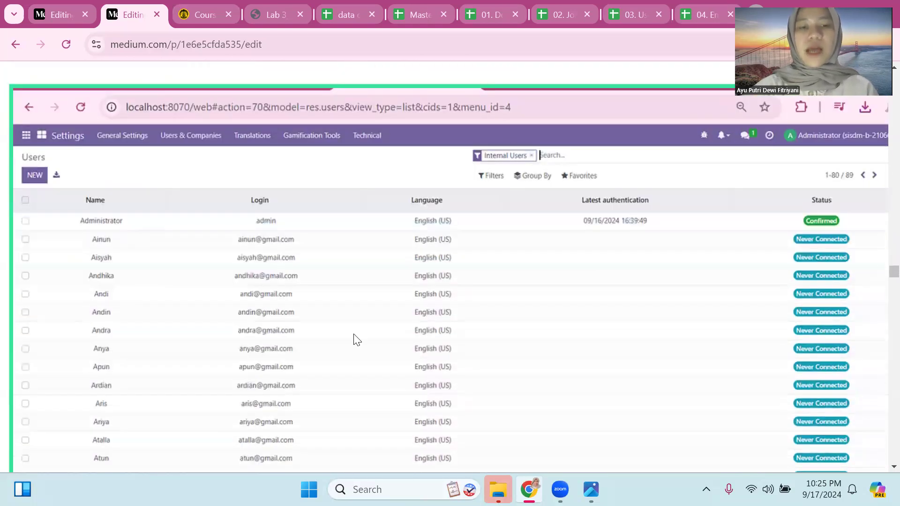
{"action": "scroll", "coordinate": [354, 338], "scroll_direction": "down", "scroll_amount": 1}
{"action": "scroll", "coordinate": [354, 339], "scroll_direction": "down", "scroll_amount": 1}
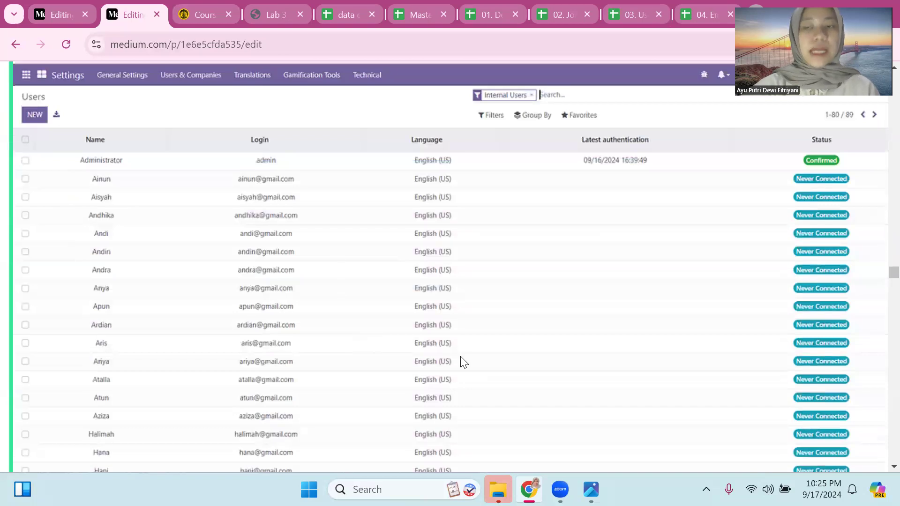
{"action": "scroll", "coordinate": [465, 250], "scroll_direction": "down", "scroll_amount": 2}
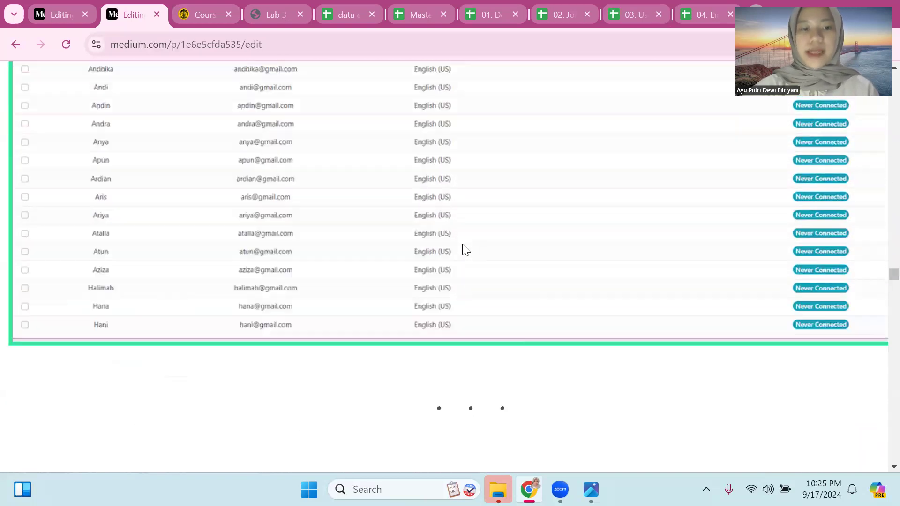
Read the introduction of Import Master Data -> Employee and examine the enlarged Employees kanban image.
{"action": "scroll", "coordinate": [463, 245], "scroll_direction": "down", "scroll_amount": 3}
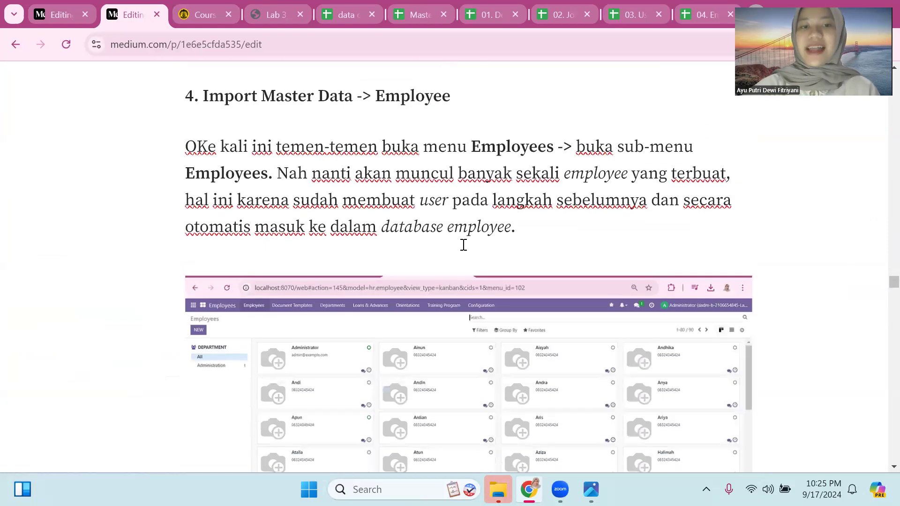
{"action": "scroll", "coordinate": [394, 178], "scroll_direction": "down", "scroll_amount": 1}
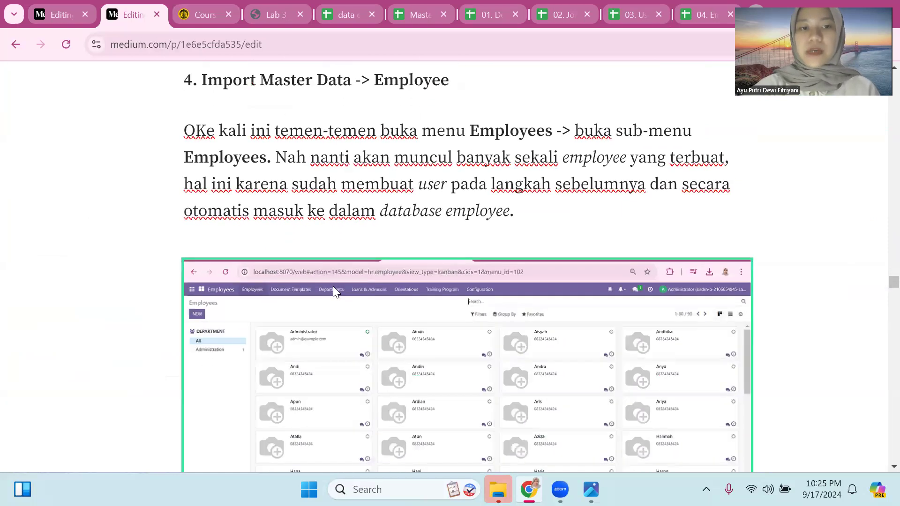
{"action": "scroll", "coordinate": [209, 225], "scroll_direction": "up", "scroll_amount": 3, "text": "ctrl"}
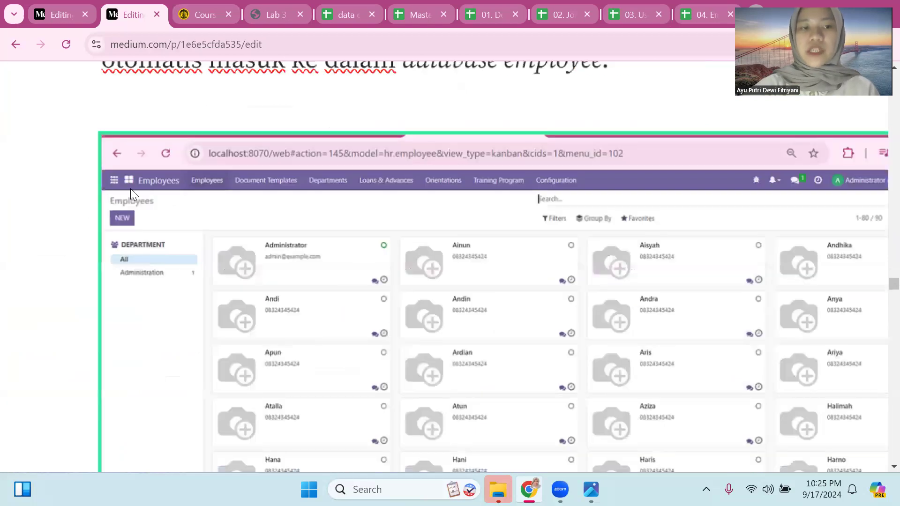
{"action": "scroll", "coordinate": [217, 186], "scroll_direction": "right", "scroll_amount": 2}
{"action": "scroll", "coordinate": [218, 186], "scroll_direction": "down", "scroll_amount": 1}
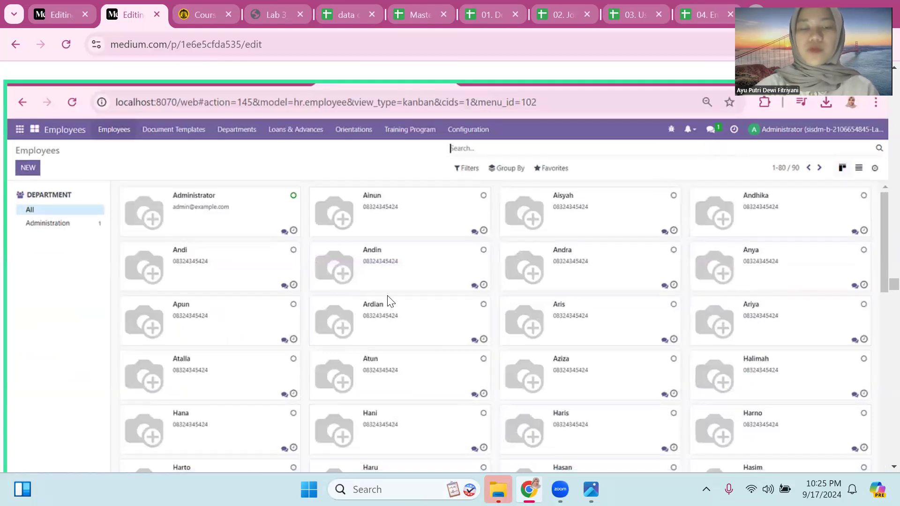
Highlight the Employee introduction's wording about the users already created and their entry into the employee database.
{"action": "left_click", "coordinate": [542, 259]}
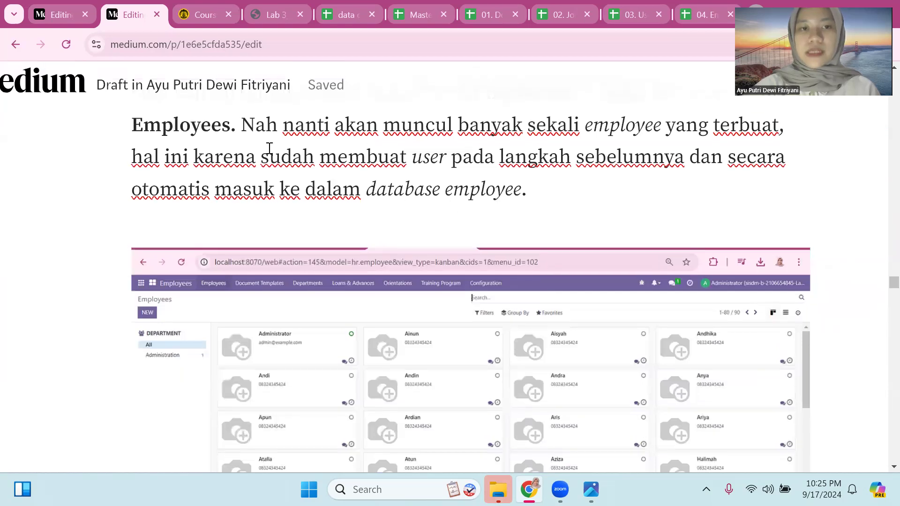
{"action": "scroll", "coordinate": [267, 134], "scroll_direction": "down", "scroll_amount": 3}
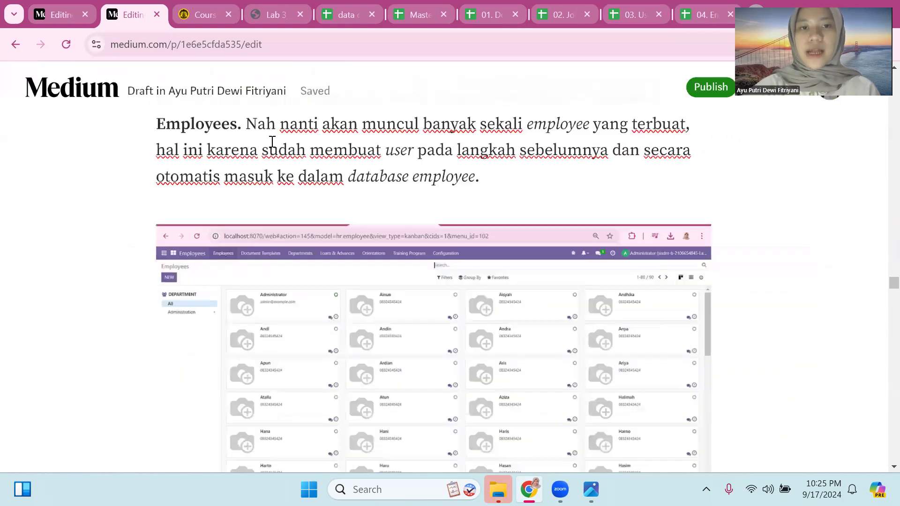
{"action": "scroll", "coordinate": [272, 141], "scroll_direction": "down", "scroll_amount": 1}
{"action": "left_click_drag", "start_coordinate": [315, 139], "coordinate": [438, 139]}
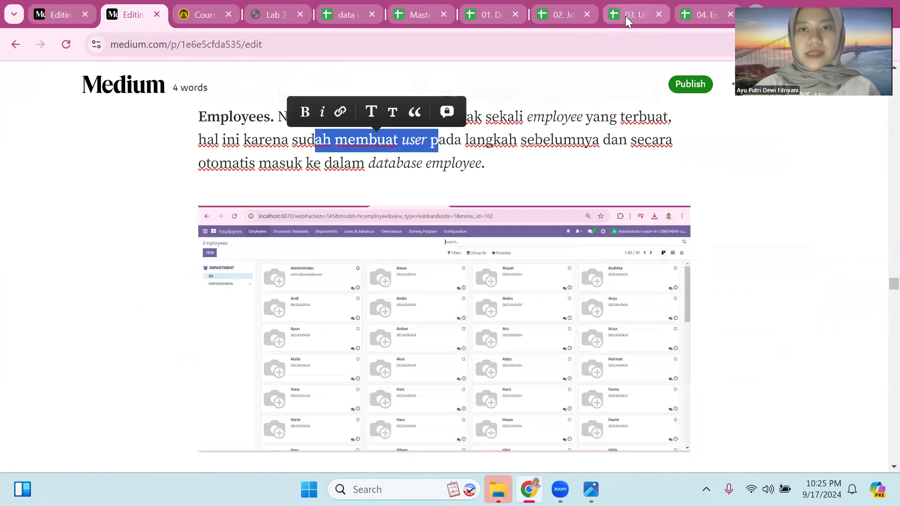
{"action": "left_click_drag", "start_coordinate": [285, 163], "coordinate": [488, 177]}
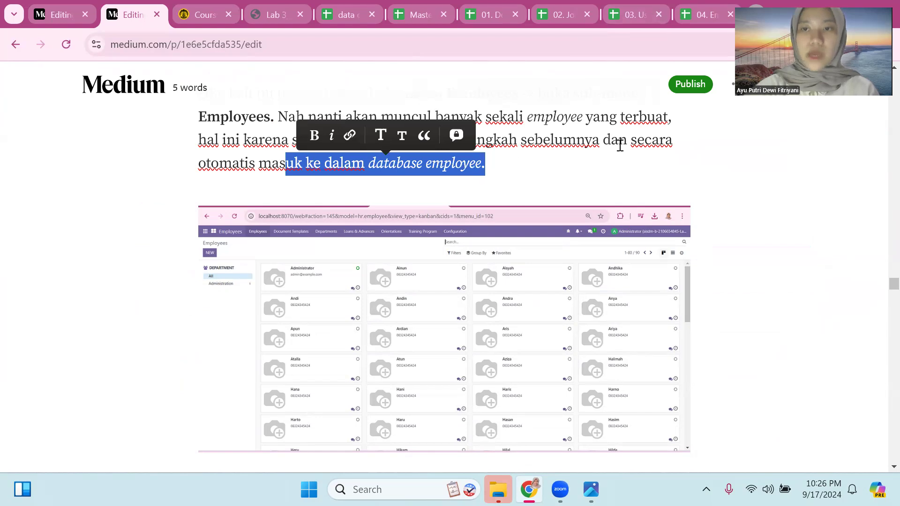
Highlight the instruction to delete all employees created by the user import and examine the image showing the Delete action.
{"action": "scroll", "coordinate": [516, 257], "scroll_direction": "down", "scroll_amount": 5}
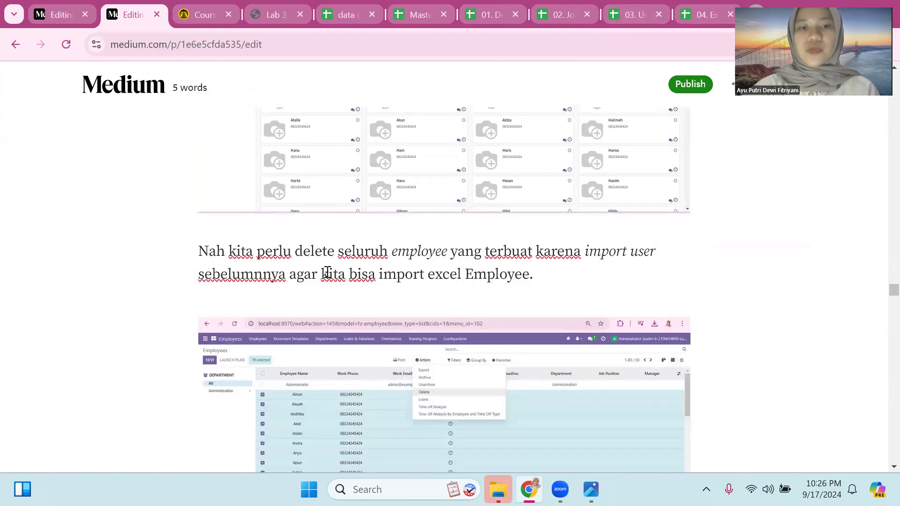
{"action": "left_click_drag", "start_coordinate": [296, 254], "coordinate": [450, 277]}
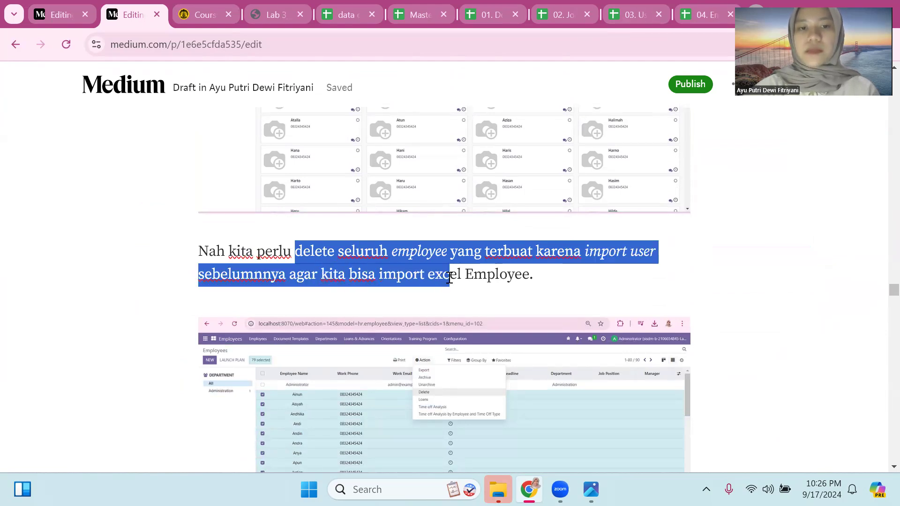
{"action": "scroll", "coordinate": [450, 277], "scroll_direction": "down", "scroll_amount": 2}
{"action": "scroll", "coordinate": [545, 236], "scroll_direction": "down", "scroll_amount": 2}
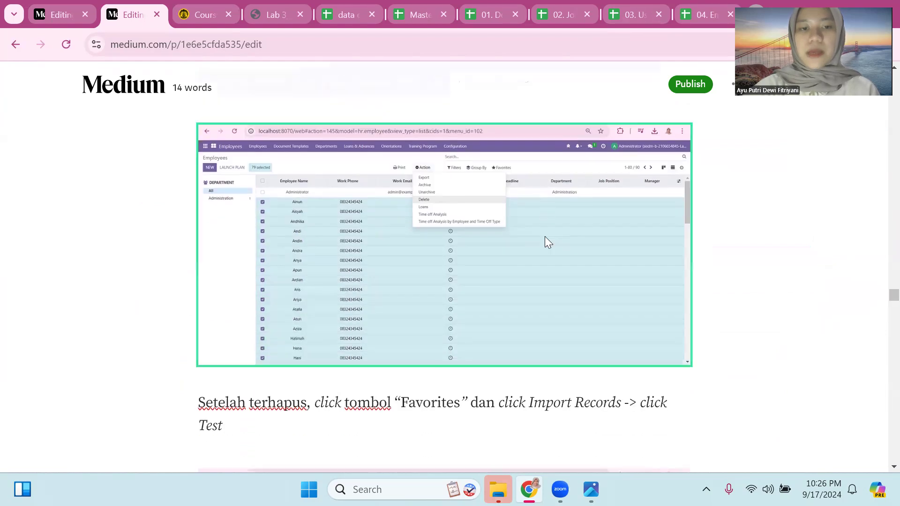
{"action": "scroll", "coordinate": [545, 237], "scroll_direction": "up", "scroll_amount": 3}
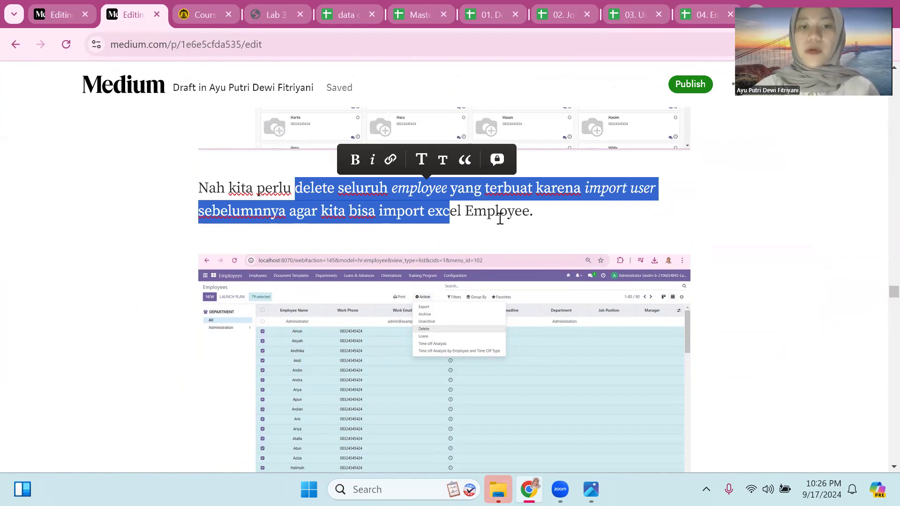
{"action": "left_click", "coordinate": [461, 269]}
{"action": "scroll", "coordinate": [461, 269], "scroll_direction": "down", "scroll_amount": 3}
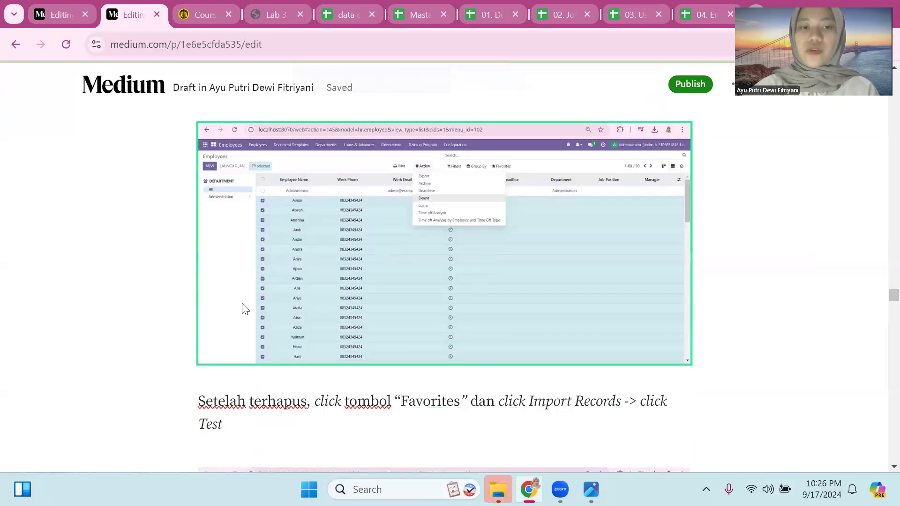
{"action": "scroll", "coordinate": [320, 328], "scroll_direction": "down", "scroll_amount": 2}
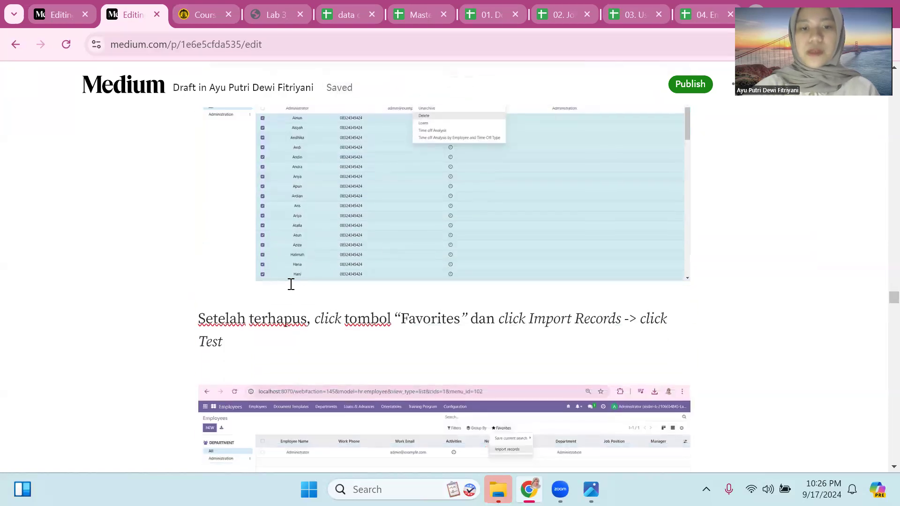
Read the Employee instruction on Favorites, Import Records and Test, and enlarge the image of the Import records option.
{"action": "scroll", "coordinate": [379, 271], "scroll_direction": "down", "scroll_amount": 1}
{"action": "scroll", "coordinate": [373, 281], "scroll_direction": "down", "scroll_amount": 1}
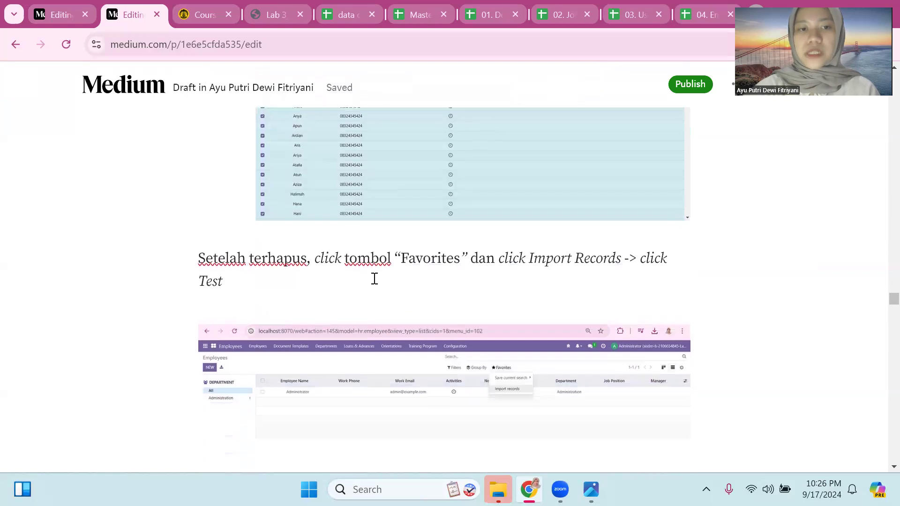
{"action": "scroll", "coordinate": [373, 278], "scroll_direction": "down", "scroll_amount": 2}
{"action": "left_click", "coordinate": [373, 278]}
{"action": "scroll", "coordinate": [460, 271], "scroll_direction": "up", "scroll_amount": 1, "text": "ctrl"}
{"action": "scroll", "coordinate": [460, 272], "scroll_direction": "up", "scroll_amount": 3, "text": "ctrl"}
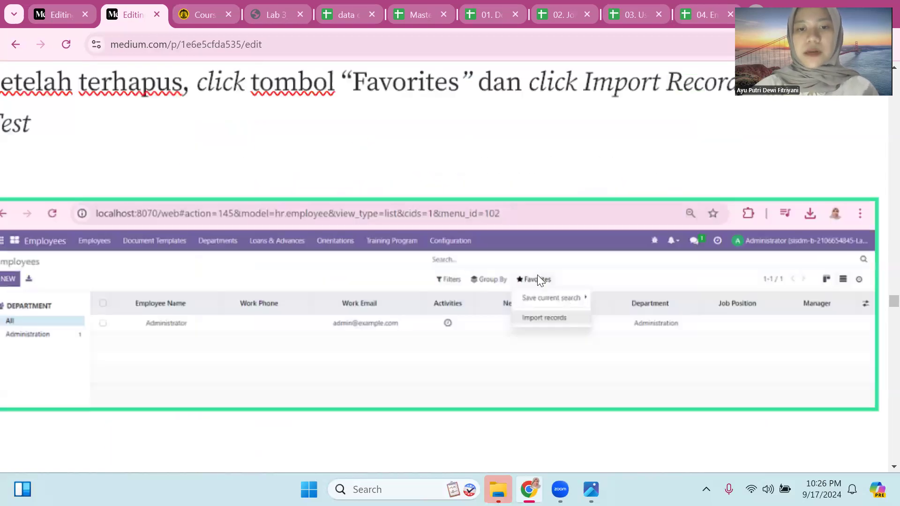
Examine the enlarged image of the 04. Employee.xlsx import test, including its file columns and matching Odoo fields.
{"action": "scroll", "coordinate": [540, 320], "scroll_direction": "down", "scroll_amount": 5}
{"action": "scroll", "coordinate": [540, 321], "scroll_direction": "down", "scroll_amount": 3, "text": "ctrl"}
{"action": "scroll", "coordinate": [283, 225], "scroll_direction": "down", "scroll_amount": 3}
{"action": "scroll", "coordinate": [283, 225], "scroll_direction": "up", "scroll_amount": 3, "text": "ctrl"}
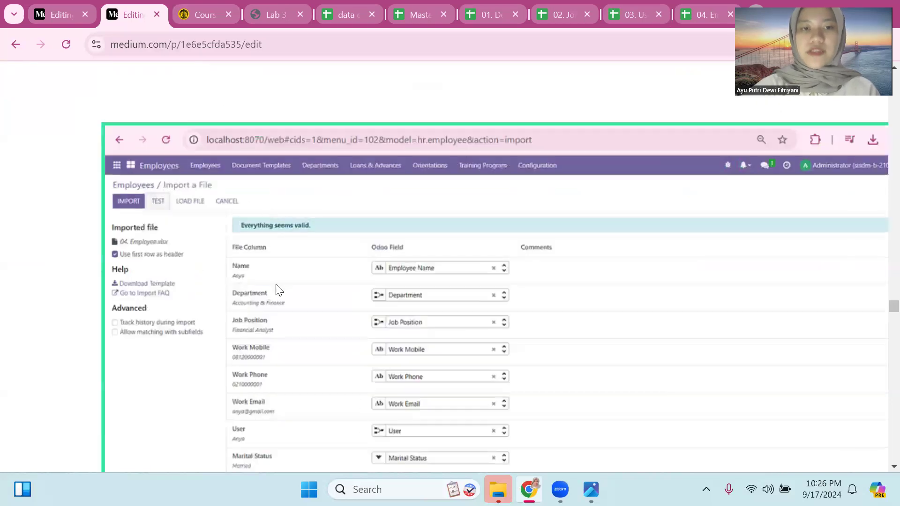
{"action": "scroll", "coordinate": [269, 292], "scroll_direction": "down", "scroll_amount": 8}
{"action": "scroll", "coordinate": [269, 291], "scroll_direction": "up", "scroll_amount": 9}
{"action": "scroll", "coordinate": [269, 291], "scroll_direction": "down", "scroll_amount": 9}
Examine the enlarged kanban image of the imported employees, including its view switcher.
{"action": "scroll", "coordinate": [268, 295], "scroll_direction": "down", "scroll_amount": 6}
{"action": "left_click", "coordinate": [269, 296]}
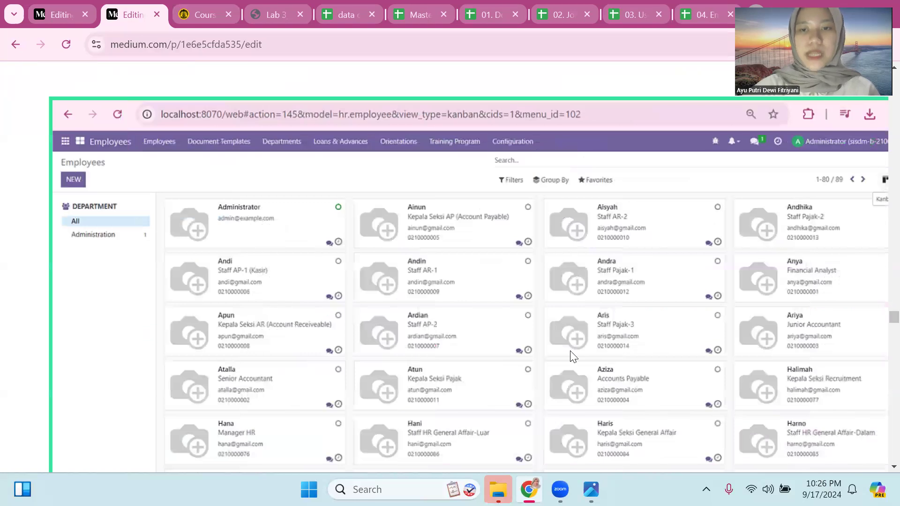
{"action": "scroll", "coordinate": [572, 357], "scroll_direction": "down", "scroll_amount": 2}
{"action": "scroll", "coordinate": [573, 357], "scroll_direction": "down", "scroll_amount": 3}
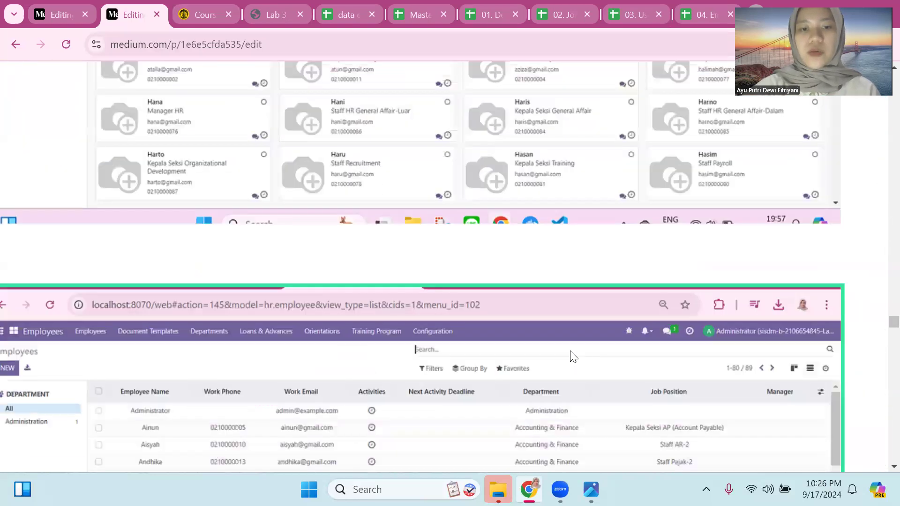
{"action": "scroll", "coordinate": [572, 357], "scroll_direction": "up", "scroll_amount": 5}
{"action": "left_click", "coordinate": [572, 357]}
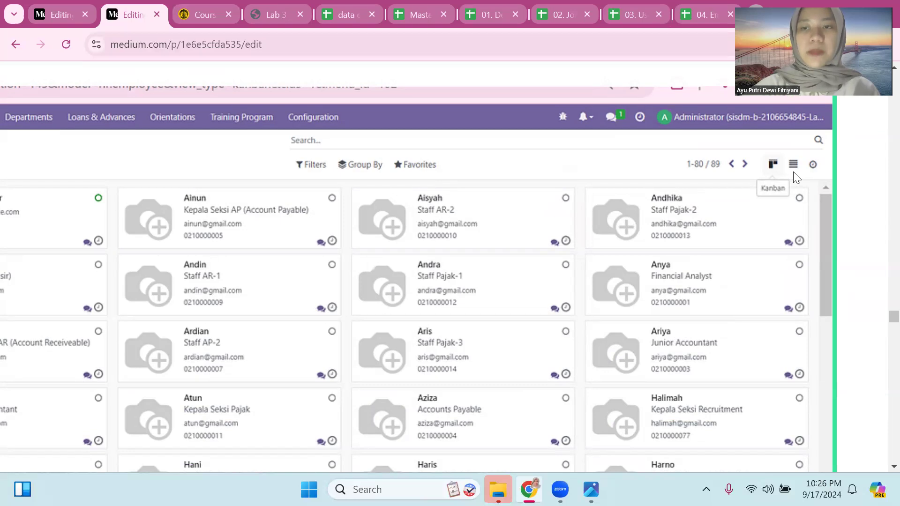
Examine the list view image of the imported employees with their departments and job positions.
{"action": "scroll", "coordinate": [598, 409], "scroll_direction": "down", "scroll_amount": 10}
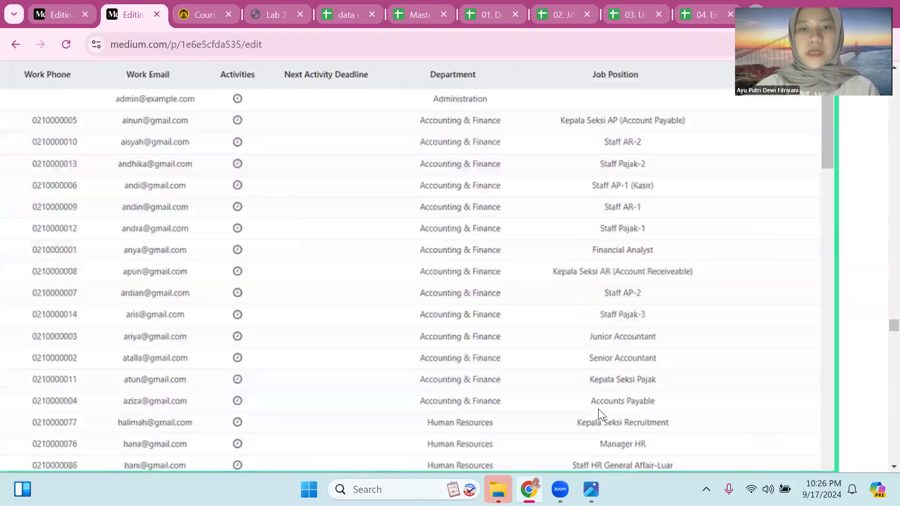
{"action": "left_click", "coordinate": [598, 409]}
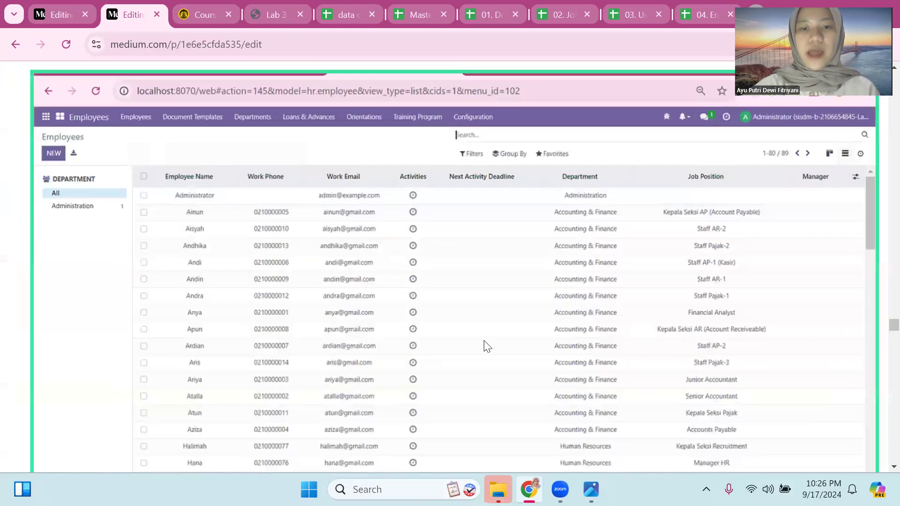
{"action": "scroll", "coordinate": [485, 342], "scroll_direction": "down", "scroll_amount": 5}
{"action": "scroll", "coordinate": [485, 341], "scroll_direction": "up", "scroll_amount": 8}
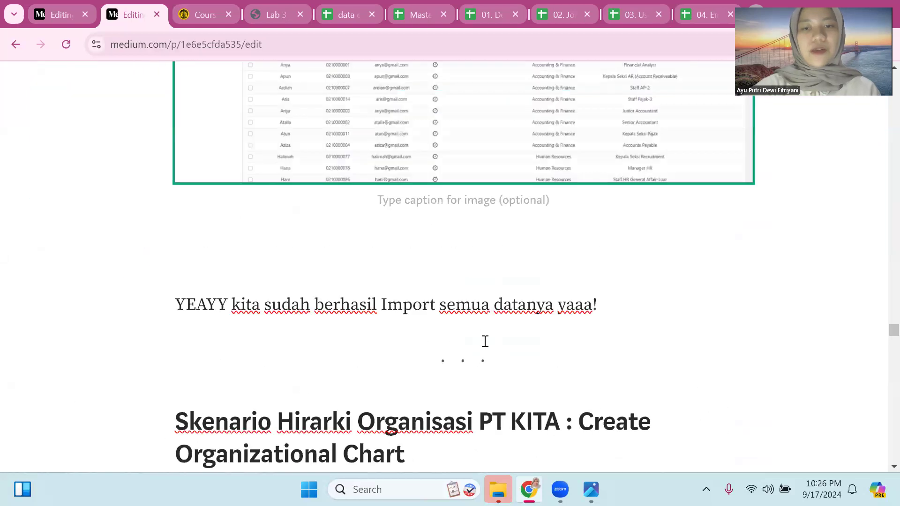
{"action": "scroll", "coordinate": [487, 347], "scroll_direction": "down", "scroll_amount": 4}
{"action": "scroll", "coordinate": [486, 347], "scroll_direction": "up", "scroll_amount": 4}
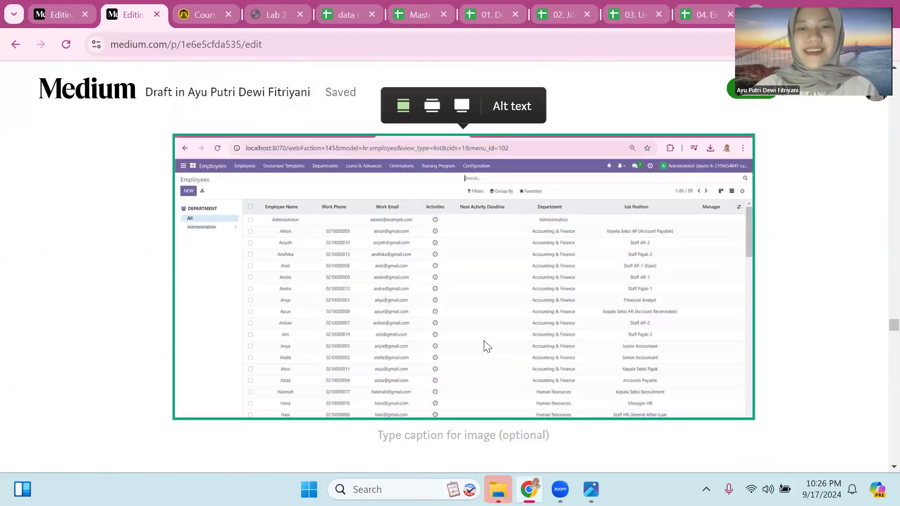
Move on to the Skenario Hirarki Organisasi PT KITA section and highlight "Create Organizational Chart" in its heading.
{"action": "key", "text": "ctrl+minus"}
{"action": "scroll", "coordinate": [488, 347], "scroll_direction": "down", "scroll_amount": 4}
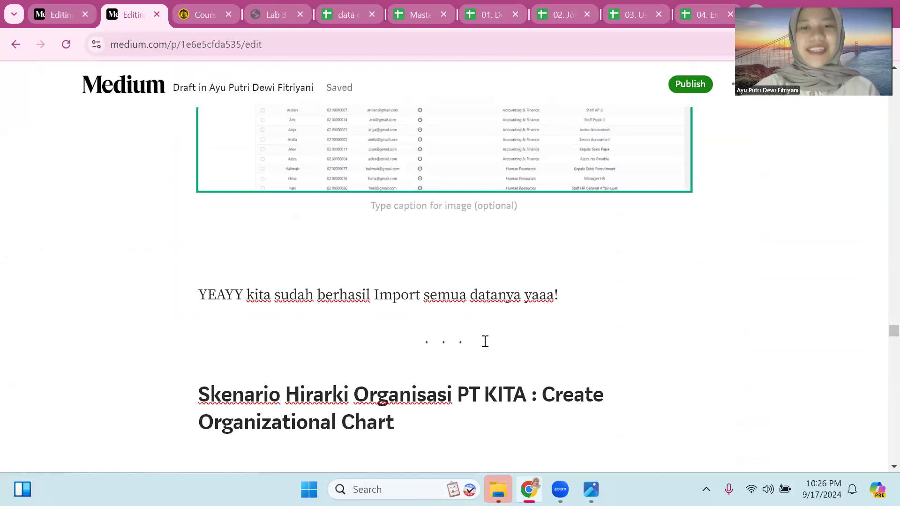
{"action": "scroll", "coordinate": [485, 341], "scroll_direction": "down", "scroll_amount": 5}
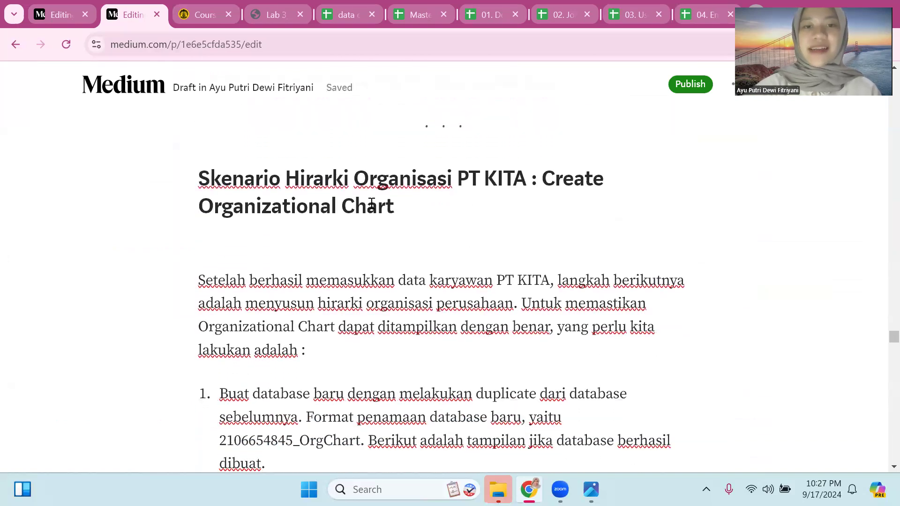
{"action": "left_click_drag", "start_coordinate": [543, 180], "coordinate": [440, 217]}
{"action": "scroll", "coordinate": [440, 217], "scroll_direction": "down", "scroll_amount": 1}
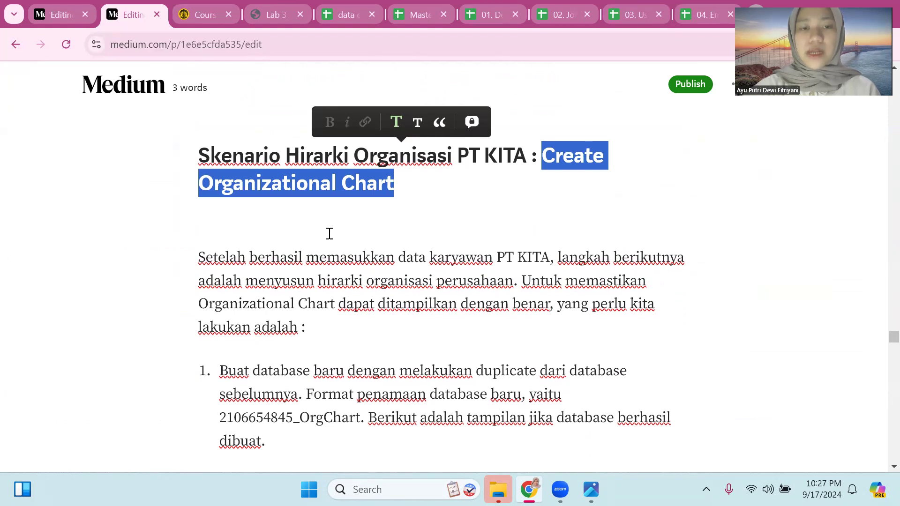
Read the instruction for duplicating the previous database and highlight the new OrgChart database's name in item 1.
{"action": "scroll", "coordinate": [428, 237], "scroll_direction": "down", "scroll_amount": 1}
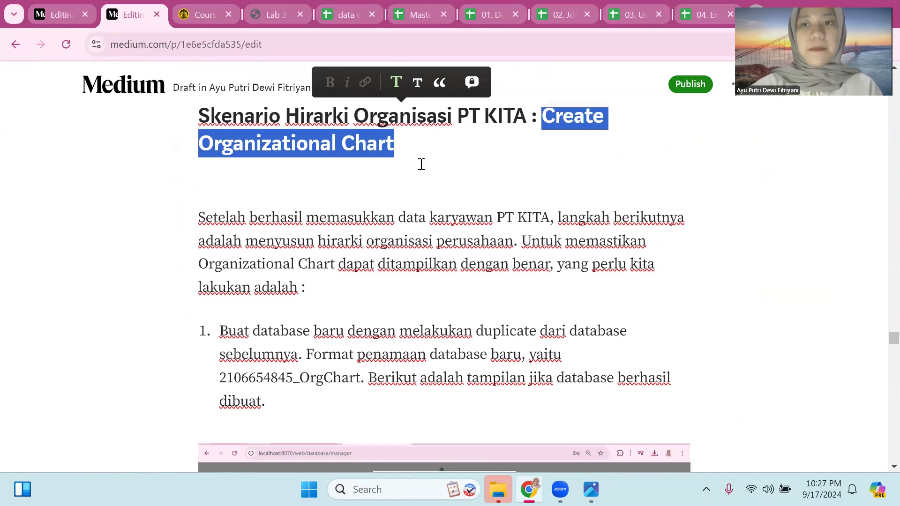
{"action": "scroll", "coordinate": [345, 176], "scroll_direction": "down", "scroll_amount": 3}
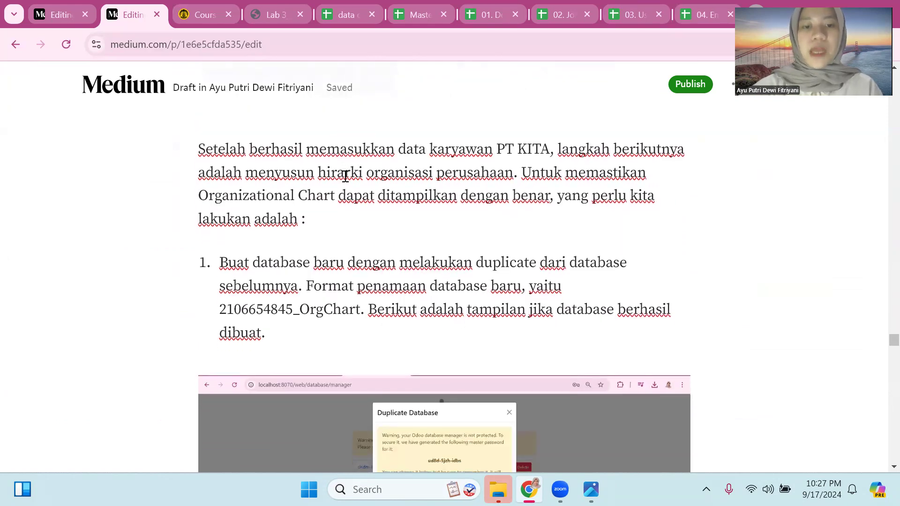
{"action": "scroll", "coordinate": [345, 178], "scroll_direction": "down", "scroll_amount": 1}
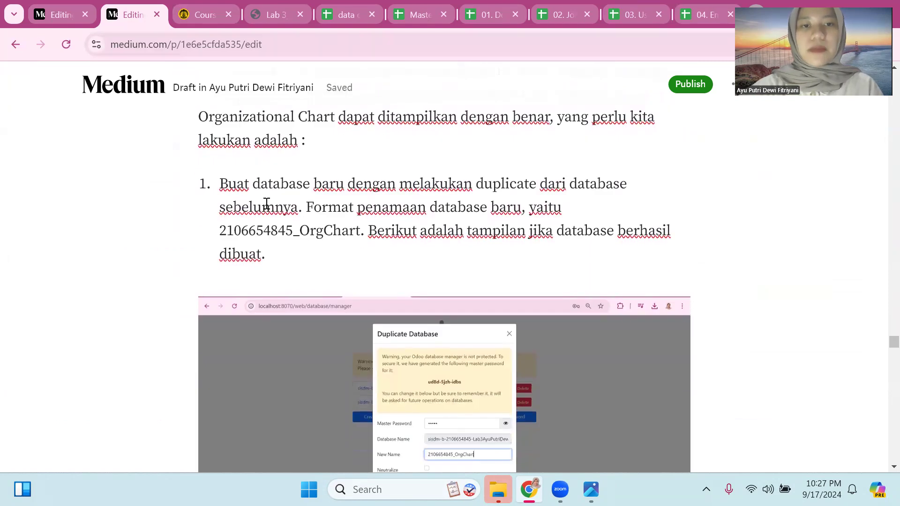
{"action": "scroll", "coordinate": [276, 208], "scroll_direction": "down", "scroll_amount": 1}
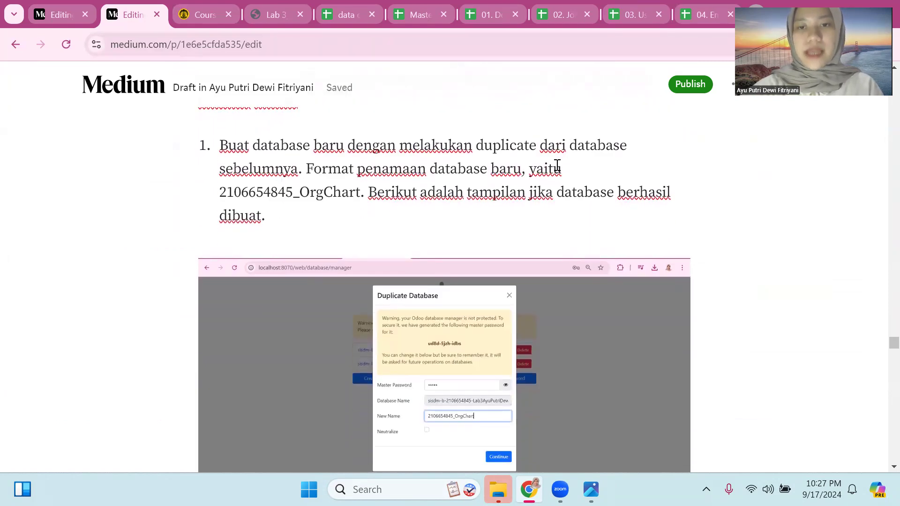
{"action": "scroll", "coordinate": [529, 177], "scroll_direction": "down", "scroll_amount": 1}
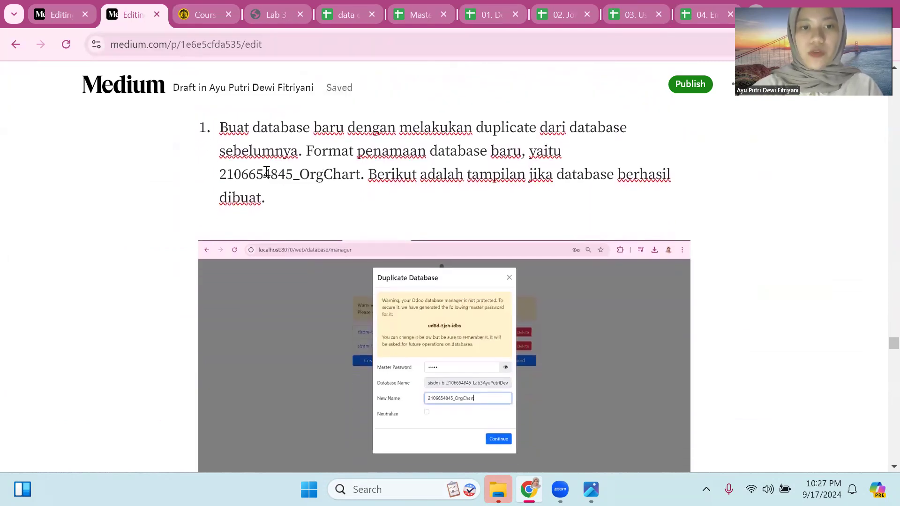
{"action": "left_click_drag", "start_coordinate": [219, 173], "coordinate": [363, 176]}
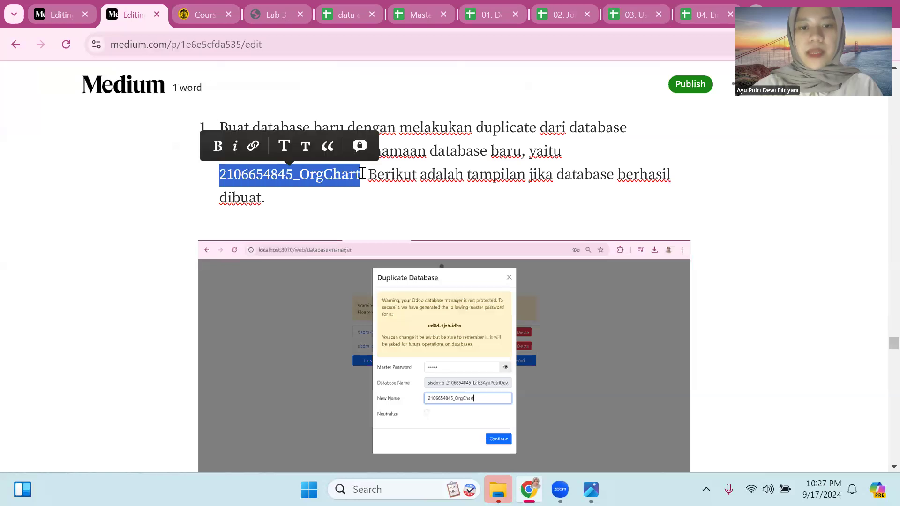
Examine the enlarged images of the Duplicate Database dialog and the database manager's list containing the OrgChart copy.
{"action": "scroll", "coordinate": [465, 183], "scroll_direction": "down", "scroll_amount": 3}
{"action": "scroll", "coordinate": [465, 184], "scroll_direction": "up", "scroll_amount": 3, "text": "ctrl"}
{"action": "scroll", "coordinate": [443, 270], "scroll_direction": "down", "scroll_amount": 3}
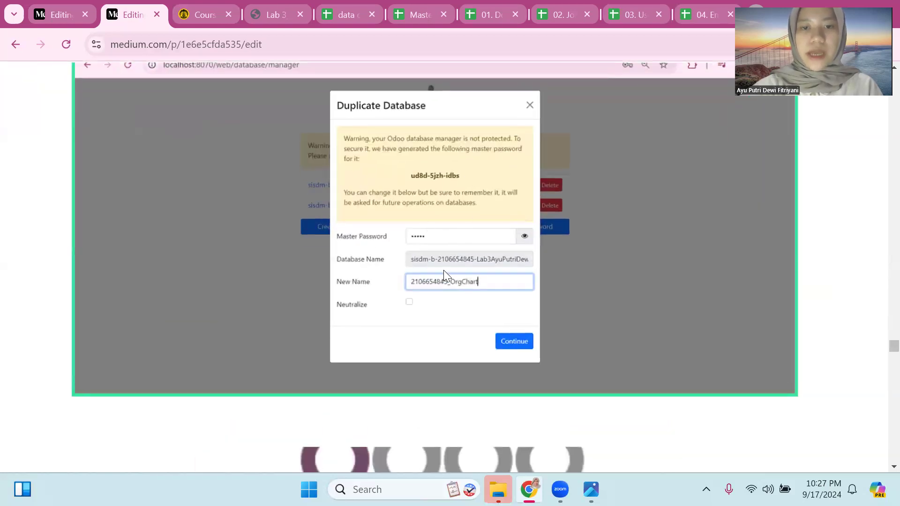
{"action": "scroll", "coordinate": [444, 270], "scroll_direction": "down", "scroll_amount": 3}
{"action": "scroll", "coordinate": [443, 270], "scroll_direction": "down", "scroll_amount": 1, "text": "ctrl"}
{"action": "scroll", "coordinate": [443, 270], "scroll_direction": "down", "scroll_amount": 2}
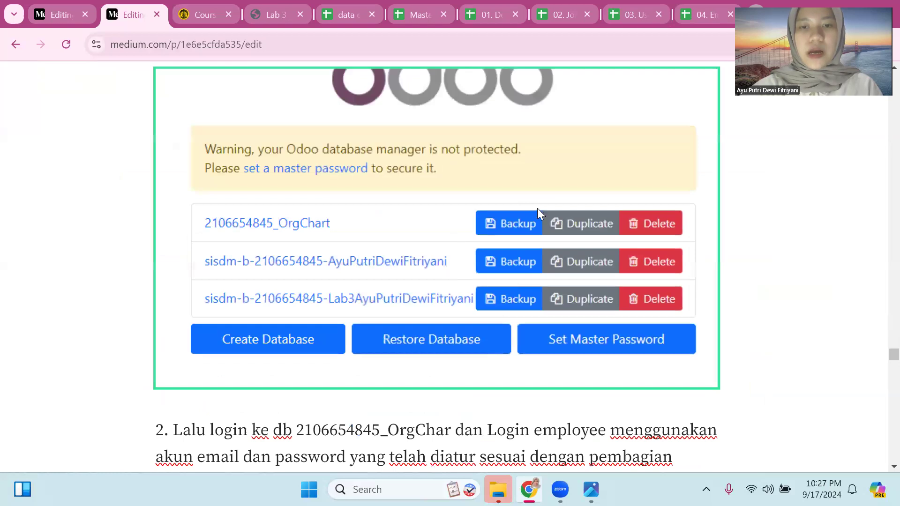
{"action": "scroll", "coordinate": [510, 223], "scroll_direction": "down", "scroll_amount": 1}
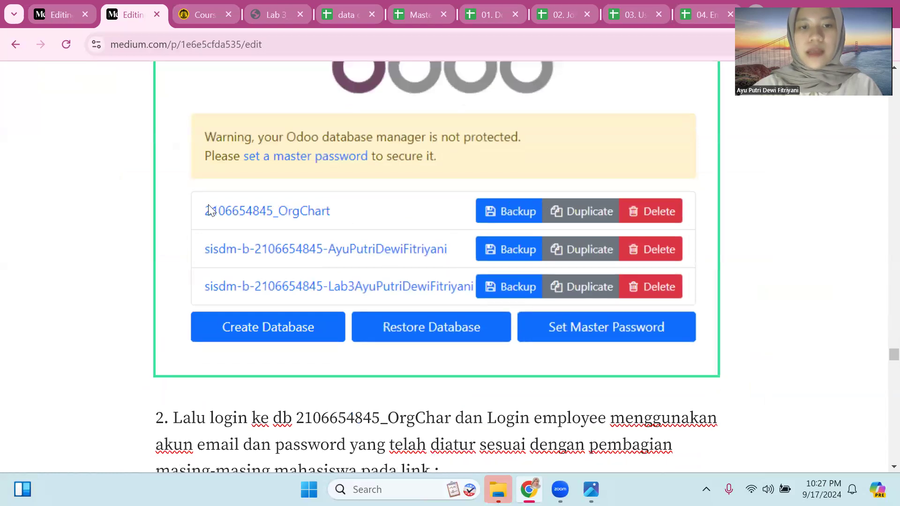
Review item 2 on logging in to the OrgChart database, including the 03. User spreadsheet image with the assigned employee's row.
{"action": "scroll", "coordinate": [239, 232], "scroll_direction": "down", "scroll_amount": 6}
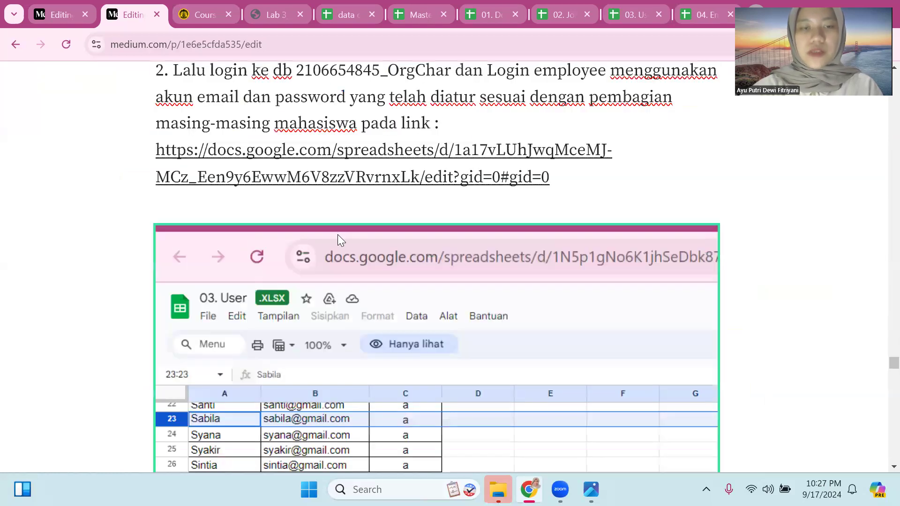
{"action": "scroll", "coordinate": [338, 234], "scroll_direction": "up", "scroll_amount": 5}
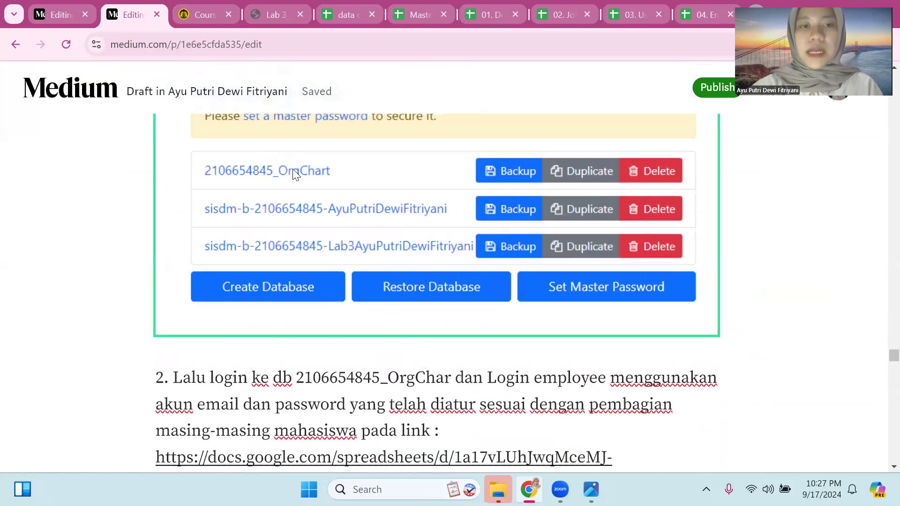
{"action": "scroll", "coordinate": [295, 174], "scroll_direction": "down", "scroll_amount": 2}
{"action": "scroll", "coordinate": [293, 173], "scroll_direction": "up", "scroll_amount": 2}
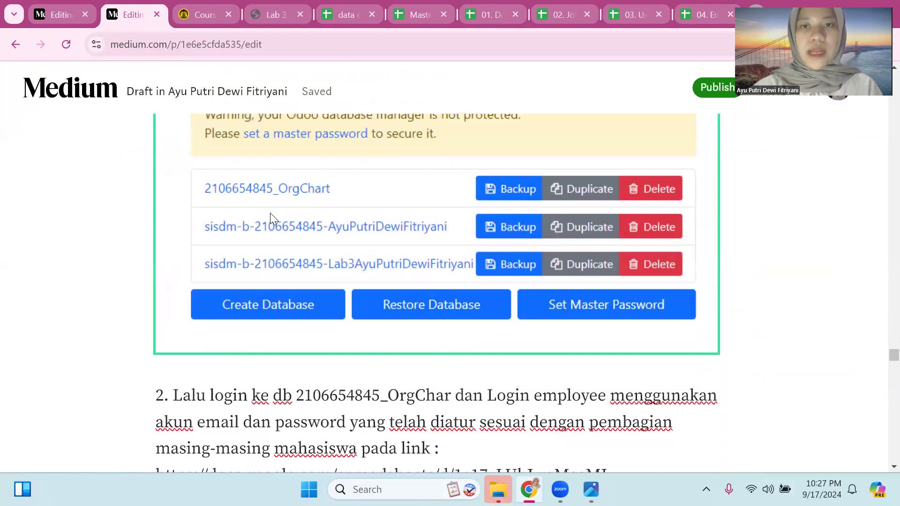
{"action": "scroll", "coordinate": [270, 213], "scroll_direction": "down", "scroll_amount": 8}
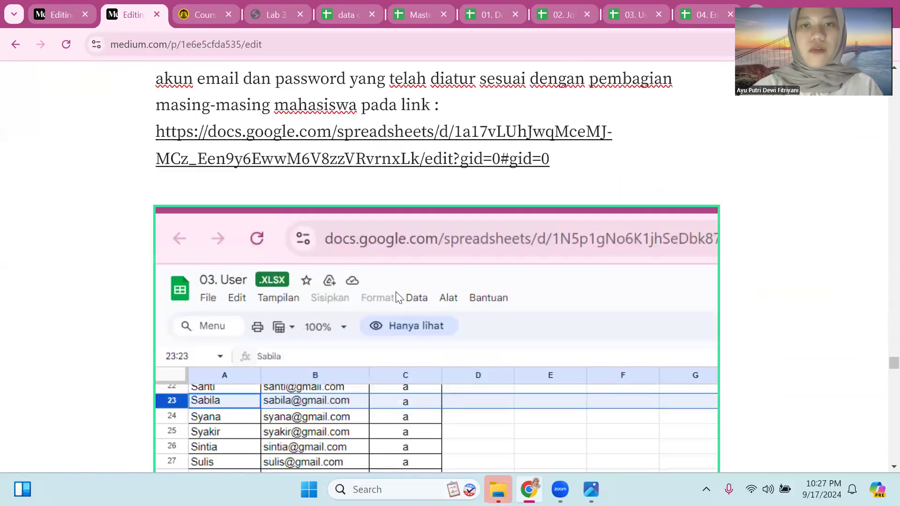
{"action": "scroll", "coordinate": [315, 374], "scroll_direction": "down", "scroll_amount": 2}
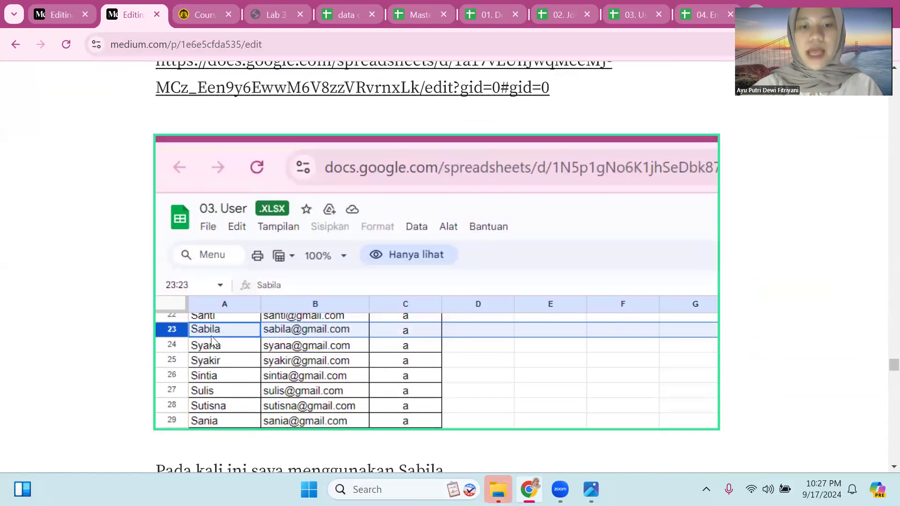
{"action": "scroll", "coordinate": [401, 281], "scroll_direction": "up", "scroll_amount": 2}
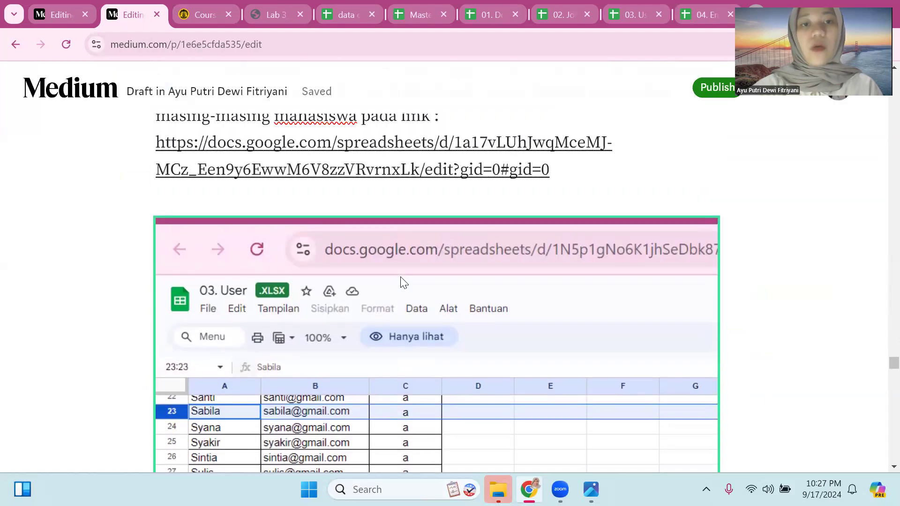
{"action": "scroll", "coordinate": [401, 281], "scroll_direction": "down", "scroll_amount": 5}
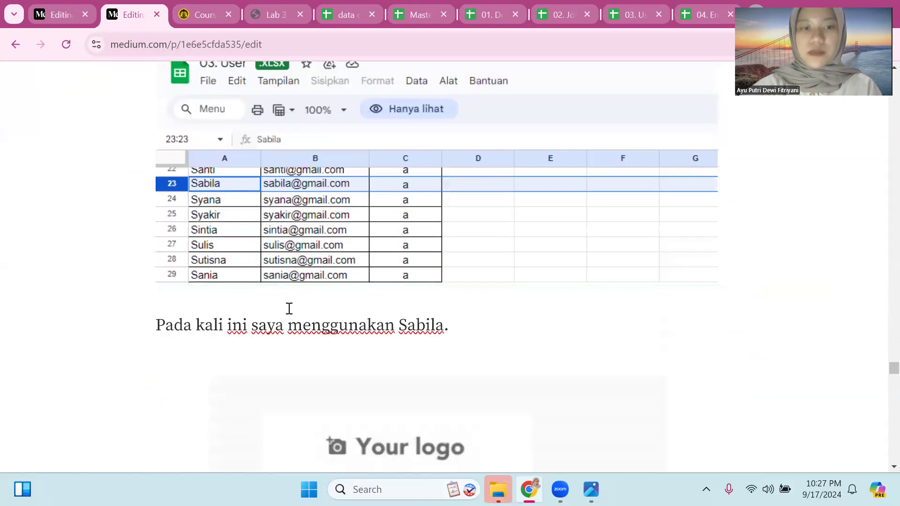
Examine the images of the employee's login form for the OrgChart database and of that employee's My Profile page.
{"action": "scroll", "coordinate": [288, 311], "scroll_direction": "down", "scroll_amount": 7}
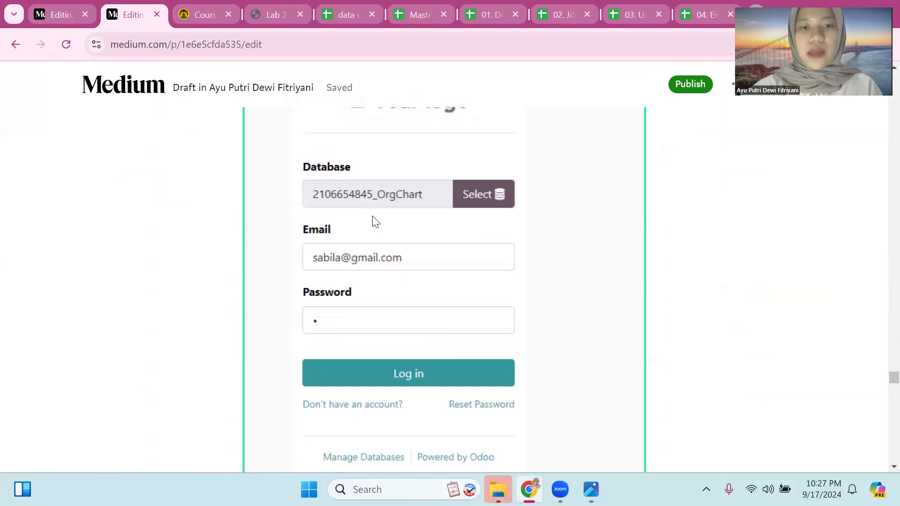
{"action": "scroll", "coordinate": [375, 222], "scroll_direction": "down", "scroll_amount": 10}
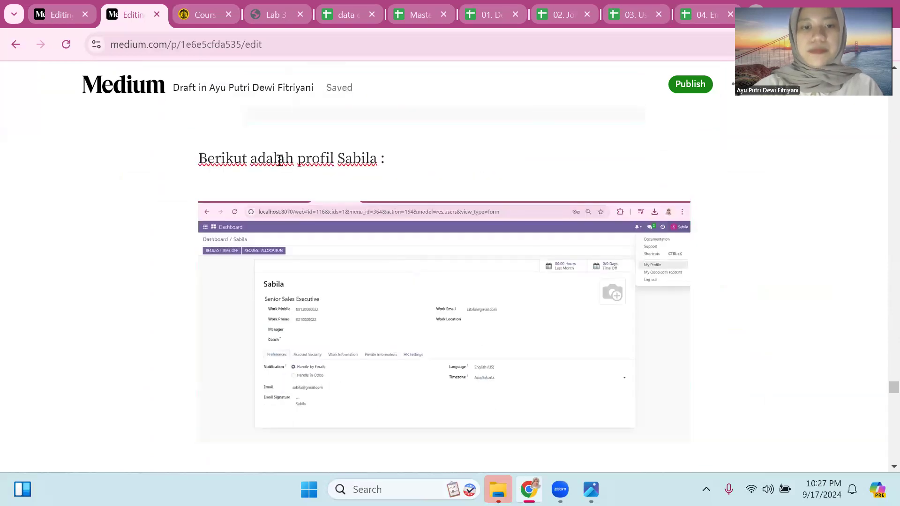
{"action": "scroll", "coordinate": [279, 161], "scroll_direction": "down", "scroll_amount": 1}
{"action": "left_click", "coordinate": [349, 312]}
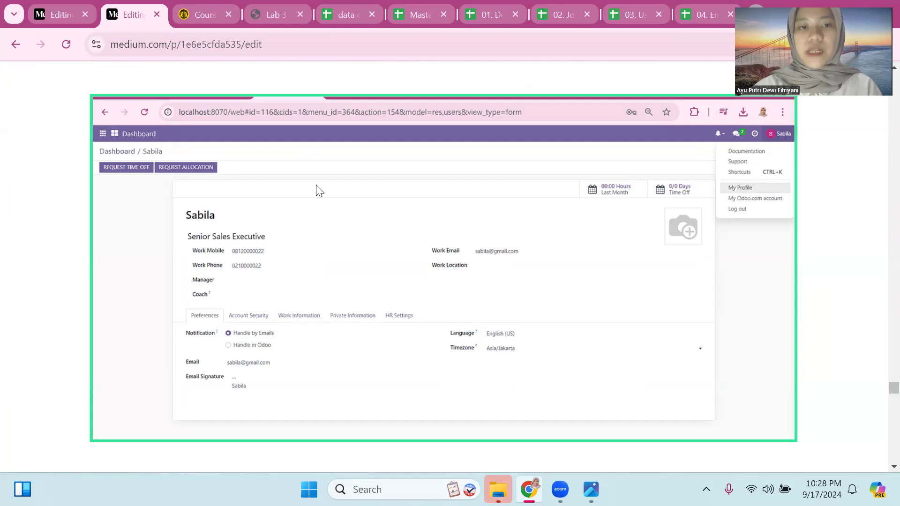
{"action": "scroll", "coordinate": [210, 178], "scroll_direction": "down", "scroll_amount": 1}
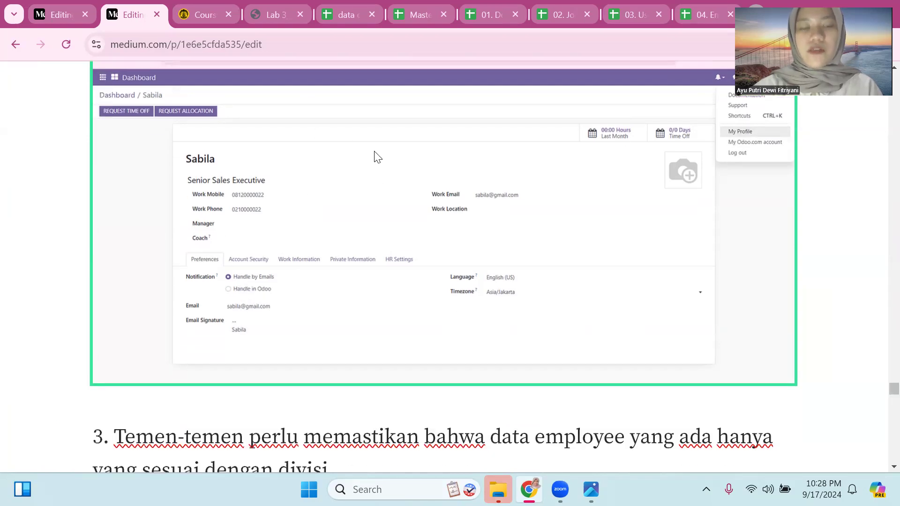
Read item 3 and its Sales division example, highlighting the phrase "yang ada hanya yang sesuai dengan divisi".
{"action": "scroll", "coordinate": [537, 246], "scroll_direction": "down", "scroll_amount": 1}
{"action": "scroll", "coordinate": [538, 245], "scroll_direction": "down", "scroll_amount": 4}
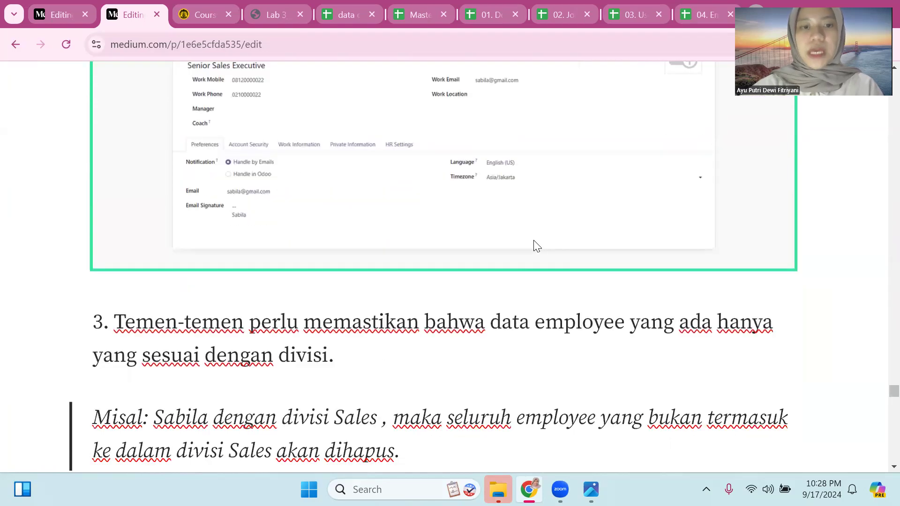
{"action": "key", "text": "ctrl+minus"}
{"action": "key", "text": "ctrl+minus"}
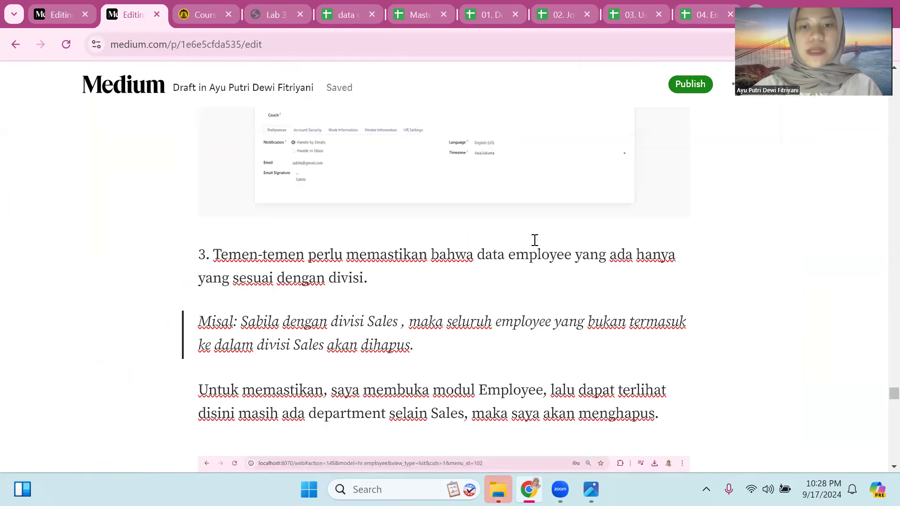
{"action": "scroll", "coordinate": [546, 190], "scroll_direction": "down", "scroll_amount": 1}
{"action": "left_click_drag", "start_coordinate": [542, 194], "coordinate": [401, 214]}
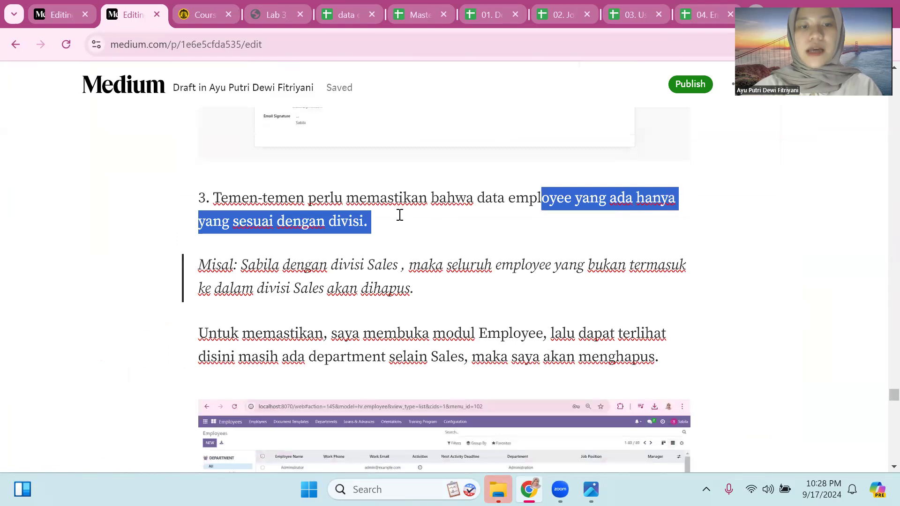
{"action": "scroll", "coordinate": [400, 215], "scroll_direction": "down", "scroll_amount": 1}
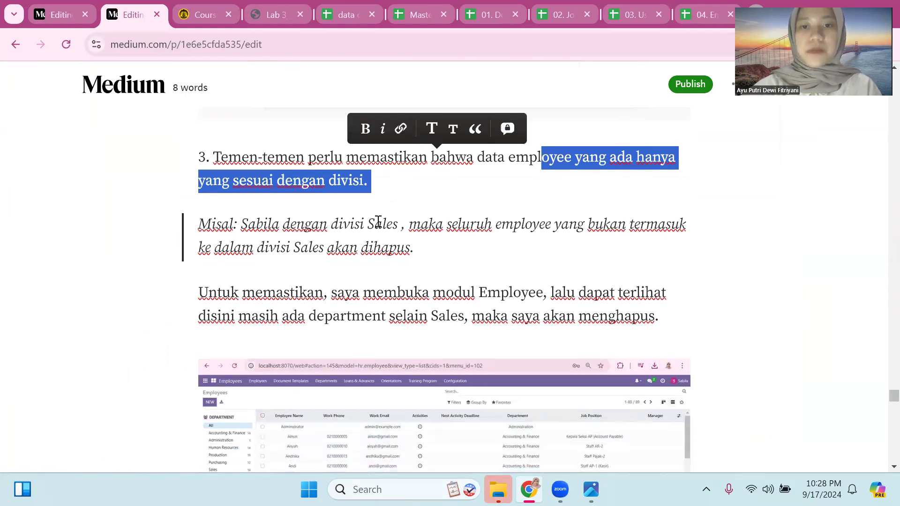
{"action": "scroll", "coordinate": [379, 220], "scroll_direction": "down", "scroll_amount": 1}
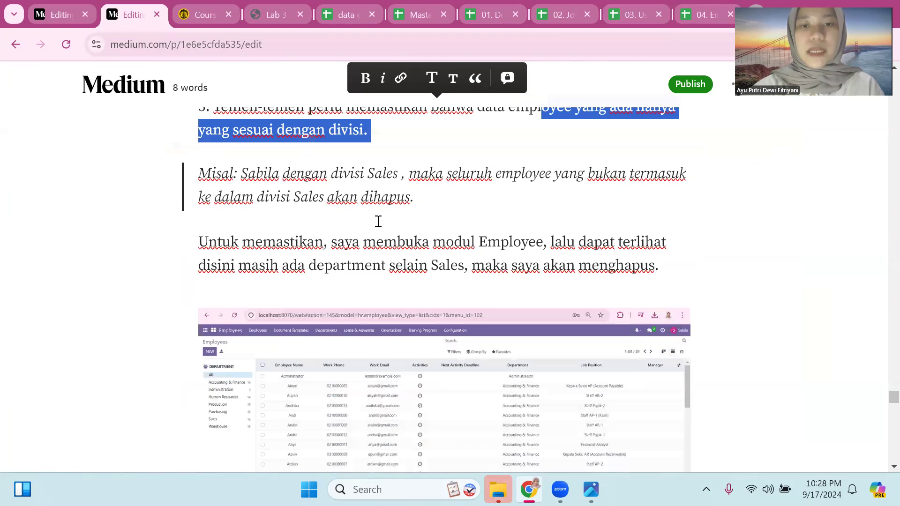
Examine the enlarged Employees list image showing the departments and the employees outside Sales.
{"action": "left_click", "coordinate": [378, 221]}
{"action": "scroll", "coordinate": [377, 220], "scroll_direction": "down", "scroll_amount": 2}
{"action": "left_click", "coordinate": [377, 221]}
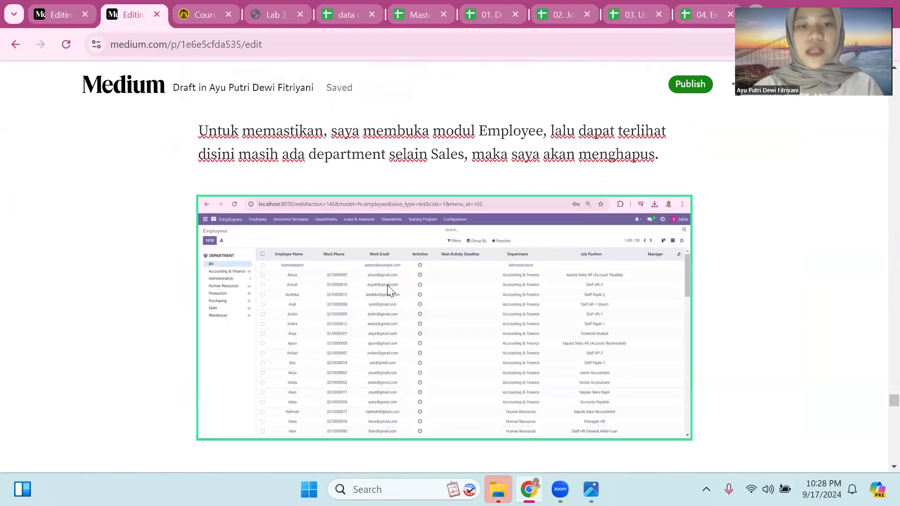
{"action": "scroll", "coordinate": [387, 290], "scroll_direction": "down", "scroll_amount": 2}
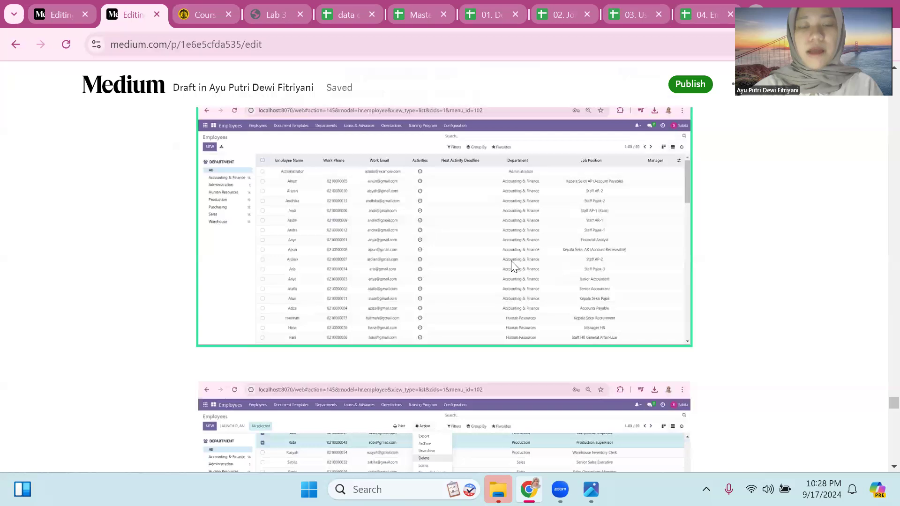
{"action": "scroll", "coordinate": [447, 296], "scroll_direction": "down", "scroll_amount": 5}
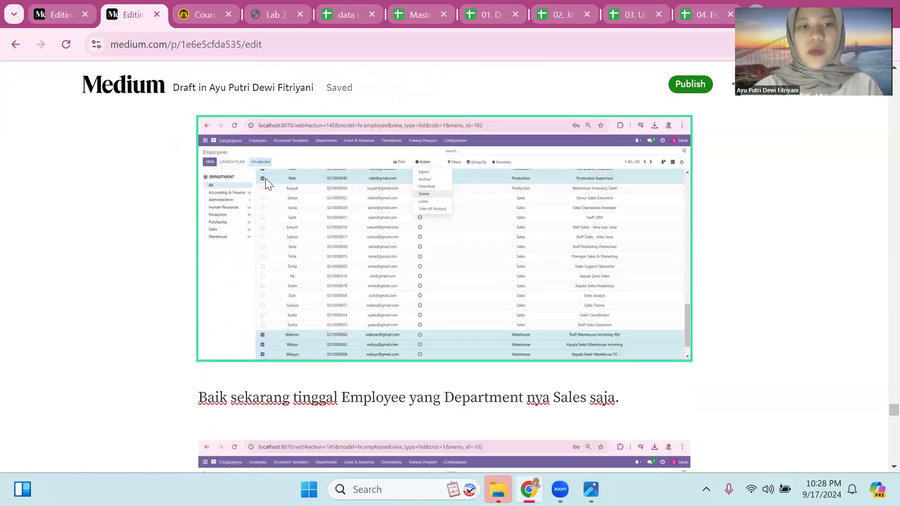
{"action": "scroll", "coordinate": [265, 178], "scroll_direction": "down", "scroll_amount": 6}
{"action": "scroll", "coordinate": [257, 181], "scroll_direction": "up", "scroll_amount": 5}
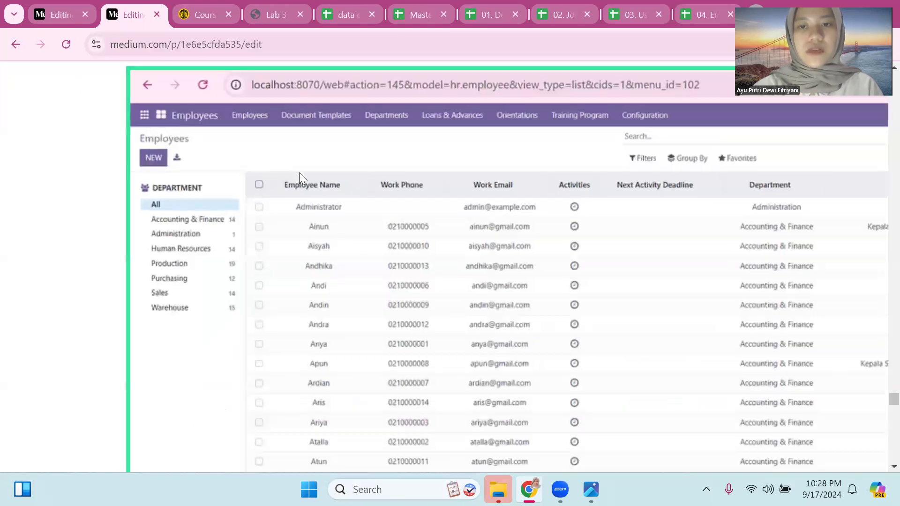
Examine the image of the Delete action on selected non-Sales employees and the image of the remaining employee list.
{"action": "scroll", "coordinate": [299, 173], "scroll_direction": "down", "scroll_amount": 9}
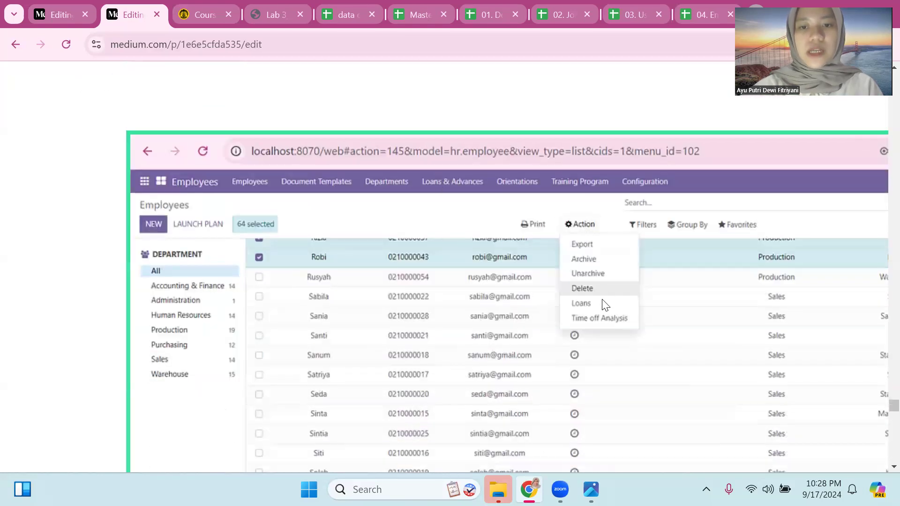
{"action": "scroll", "coordinate": [605, 304], "scroll_direction": "down", "scroll_amount": 5}
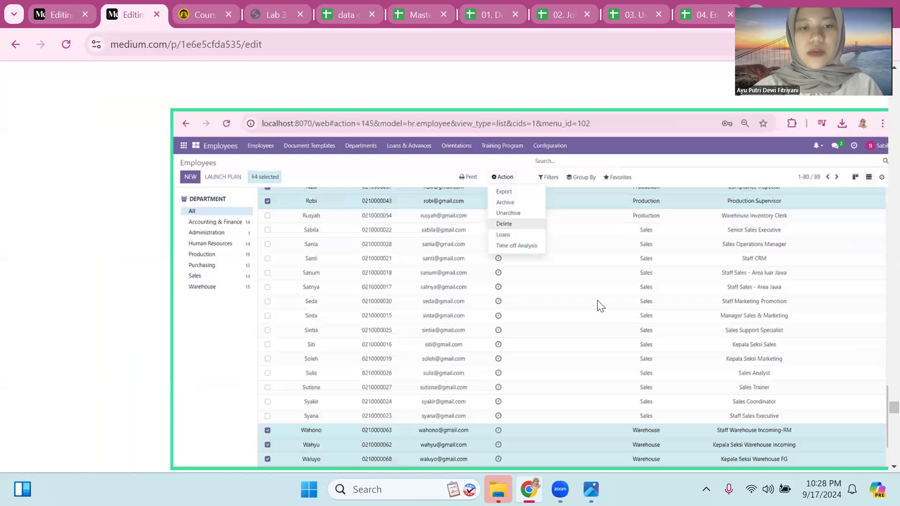
{"action": "scroll", "coordinate": [601, 305], "scroll_direction": "down", "scroll_amount": 2}
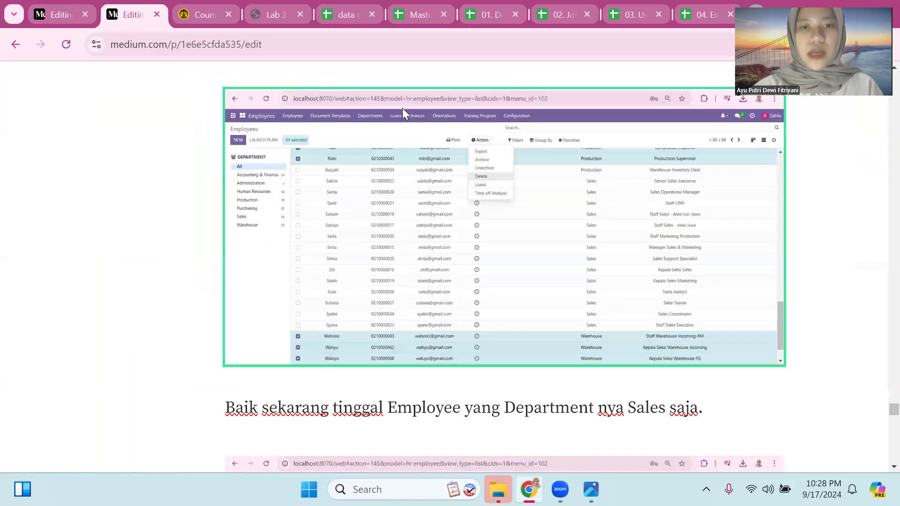
{"action": "scroll", "coordinate": [468, 117], "scroll_direction": "down", "scroll_amount": 1}
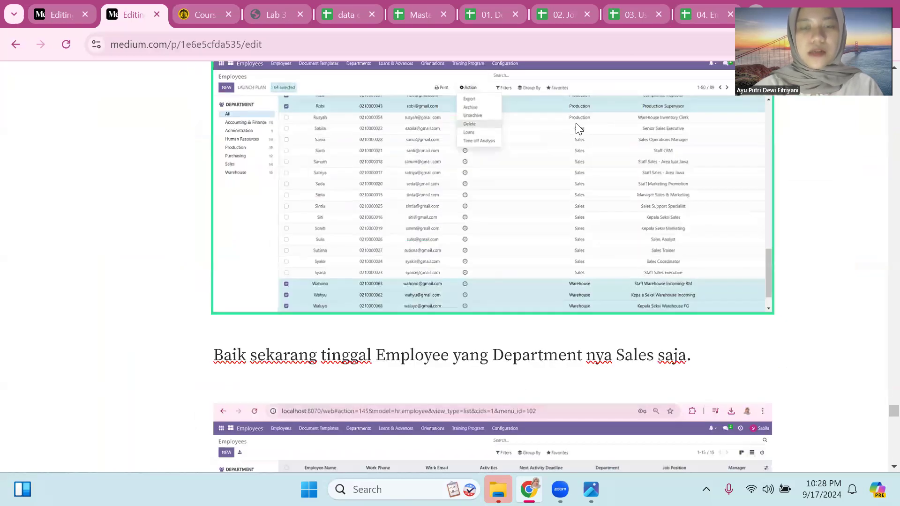
{"action": "scroll", "coordinate": [536, 141], "scroll_direction": "down", "scroll_amount": 1}
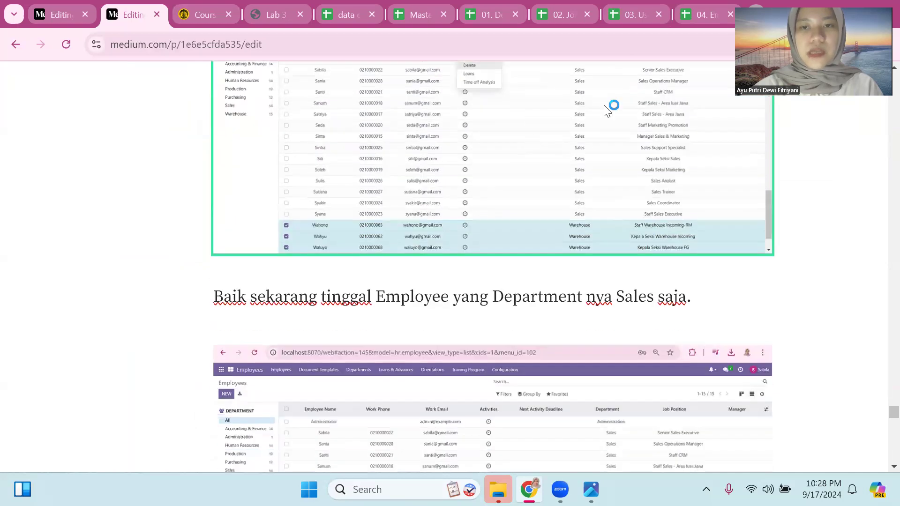
{"action": "scroll", "coordinate": [587, 168], "scroll_direction": "down", "scroll_amount": 4}
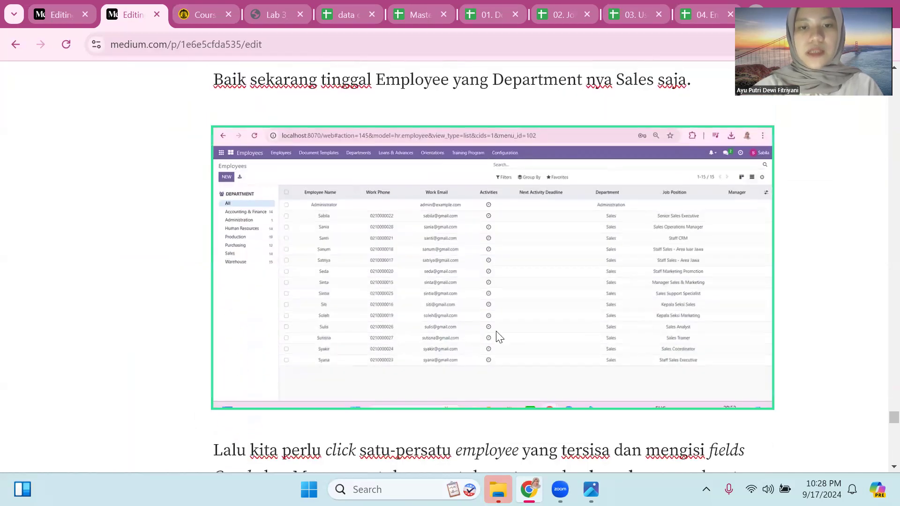
Examine the enlarged image of the remaining Sales employee list, comparing the employees' job positions and the Manager column.
{"action": "left_click", "coordinate": [539, 291]}
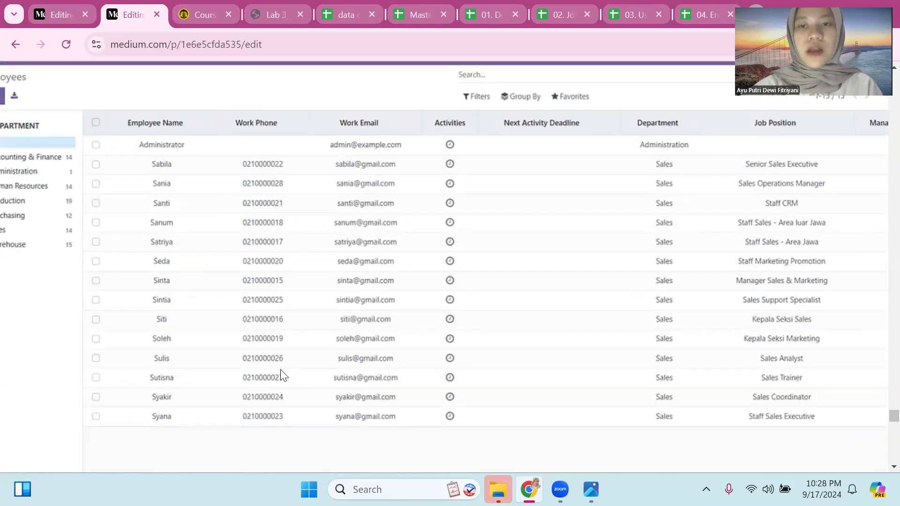
{"action": "left_click", "coordinate": [406, 278]}
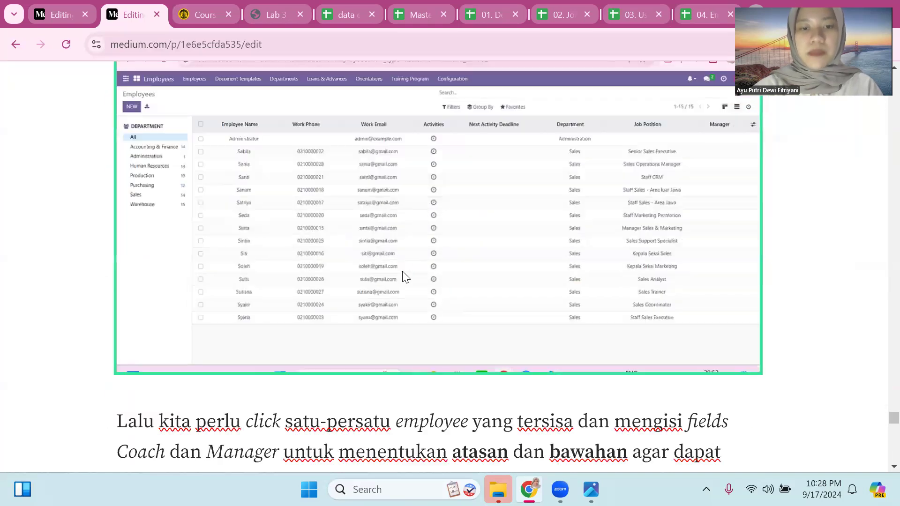
{"action": "scroll", "coordinate": [403, 271], "scroll_direction": "down", "scroll_amount": 3}
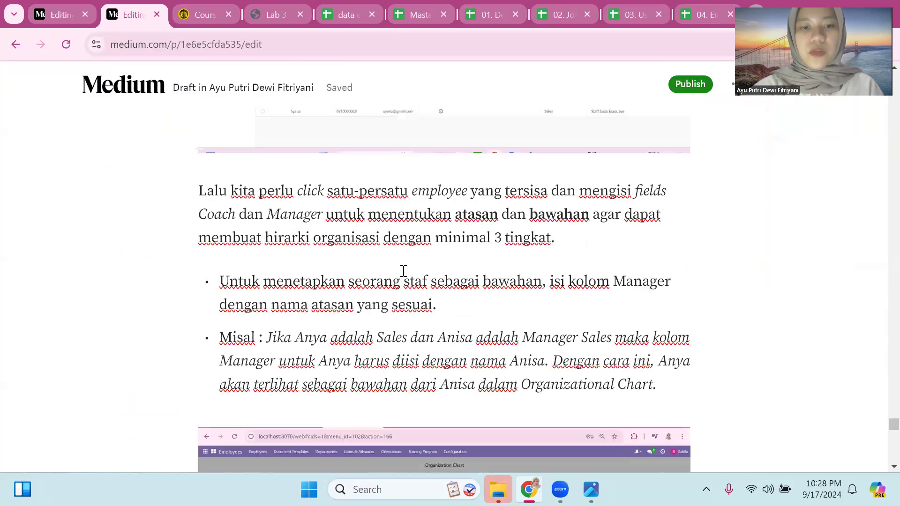
{"action": "scroll", "coordinate": [548, 193], "scroll_direction": "up", "scroll_amount": 1}
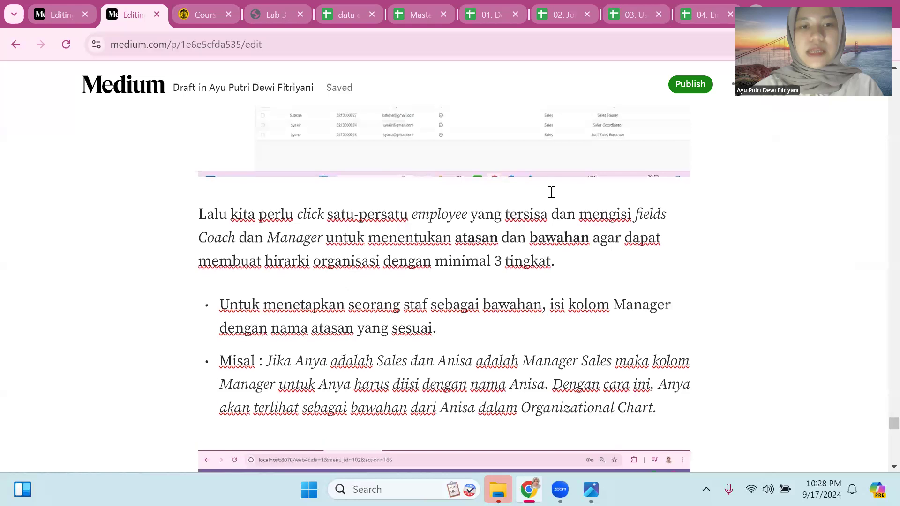
{"action": "scroll", "coordinate": [236, 246], "scroll_direction": "up", "scroll_amount": 3}
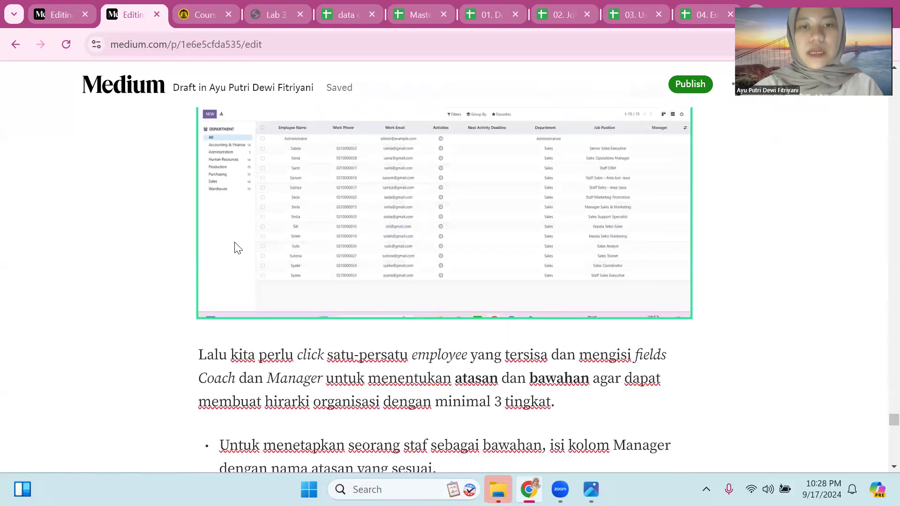
{"action": "left_click", "coordinate": [634, 151]}
{"action": "scroll", "coordinate": [635, 151], "scroll_direction": "up", "scroll_amount": 2}
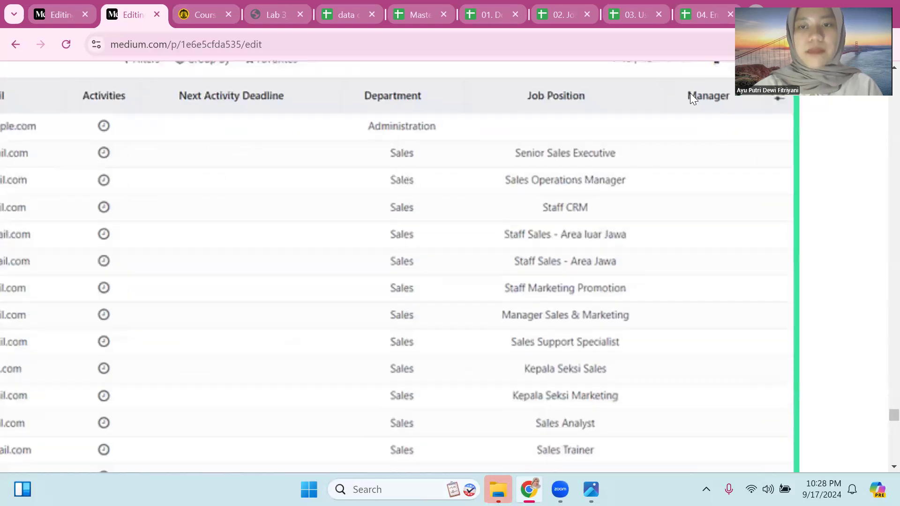
{"action": "scroll", "coordinate": [673, 100], "scroll_direction": "down", "scroll_amount": 3}
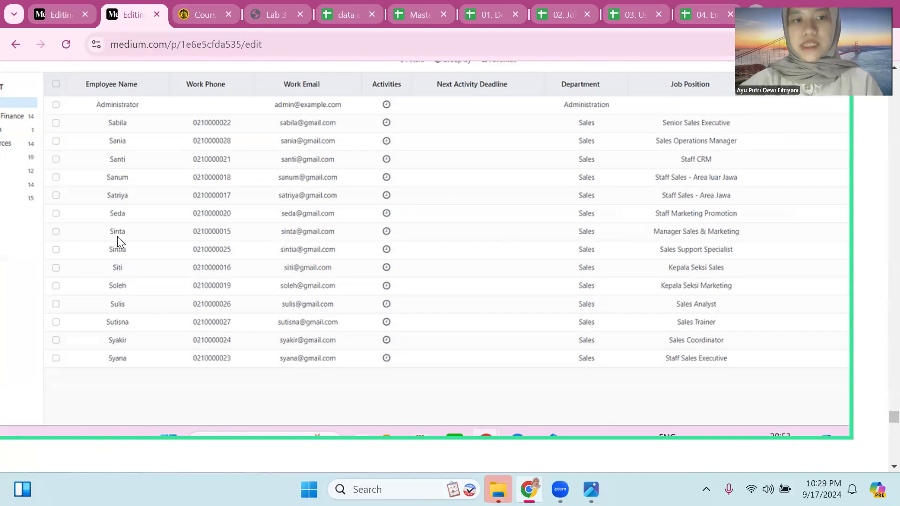
{"action": "scroll", "coordinate": [765, 182], "scroll_direction": "up", "scroll_amount": 1}
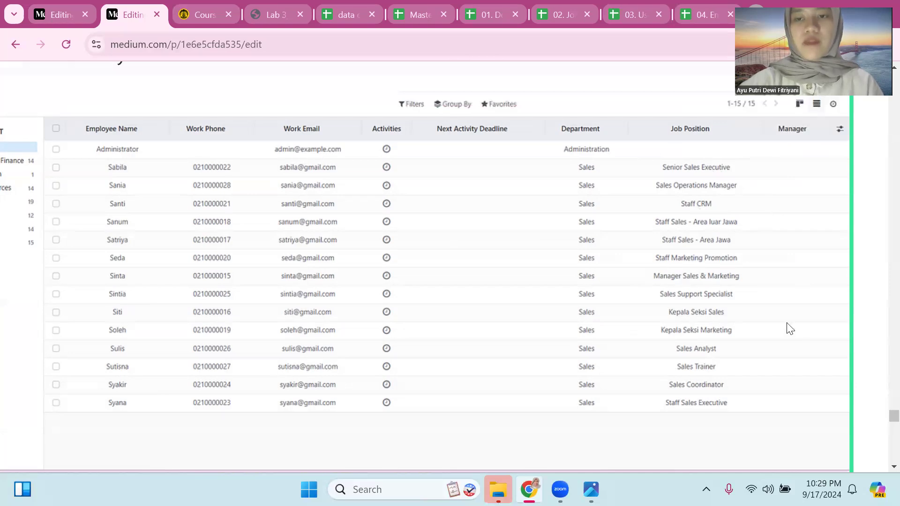
Read the paragraph on filling the Coach and Manager fields and its two bullets, highlighting most of the word "menentukan".
{"action": "scroll", "coordinate": [808, 389], "scroll_direction": "down", "scroll_amount": 5}
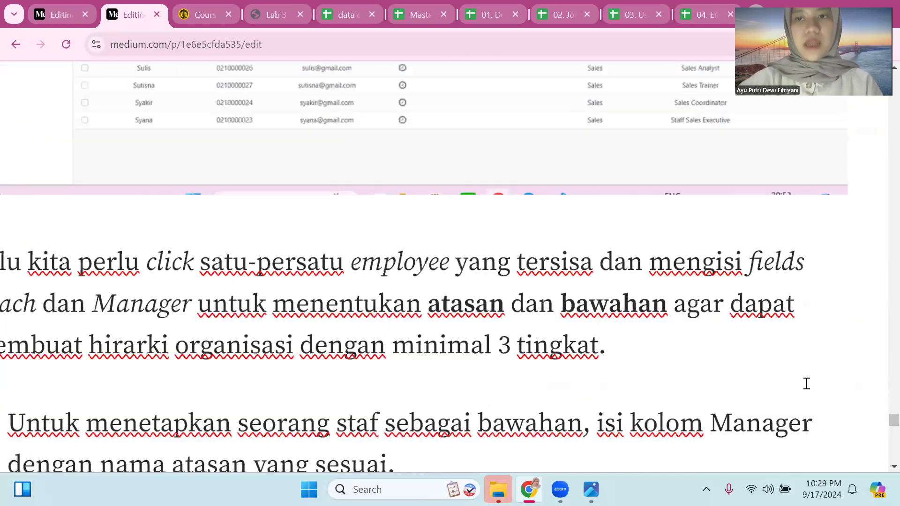
{"action": "scroll", "coordinate": [806, 384], "scroll_direction": "down", "scroll_amount": 2}
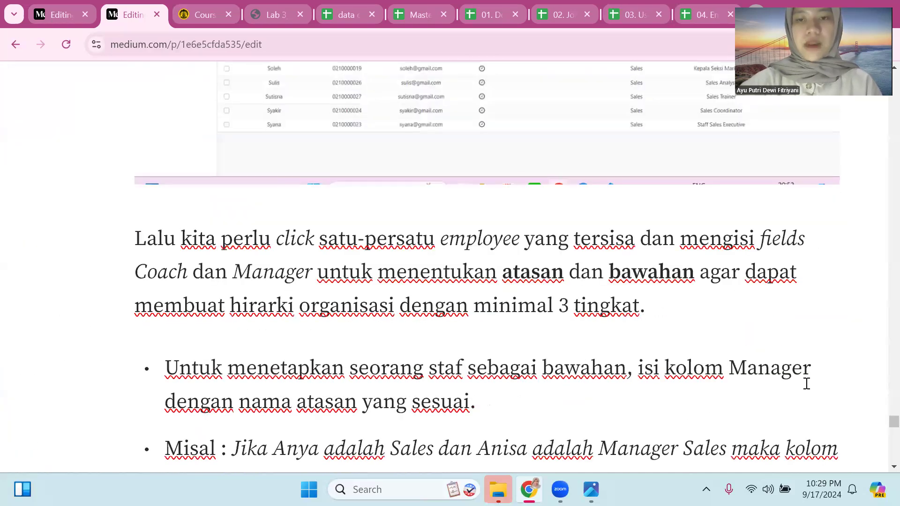
{"action": "scroll", "coordinate": [806, 384], "scroll_direction": "down", "scroll_amount": 1}
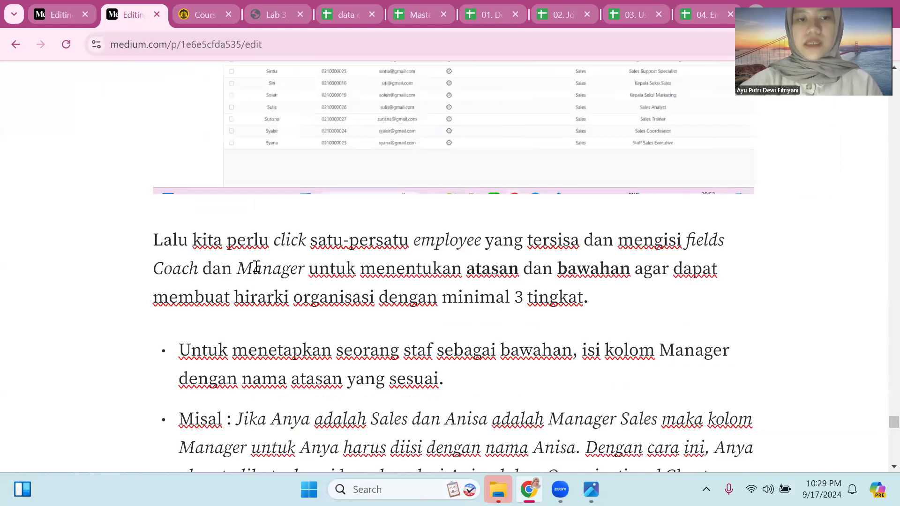
{"action": "left_click_drag", "start_coordinate": [360, 267], "coordinate": [451, 269]}
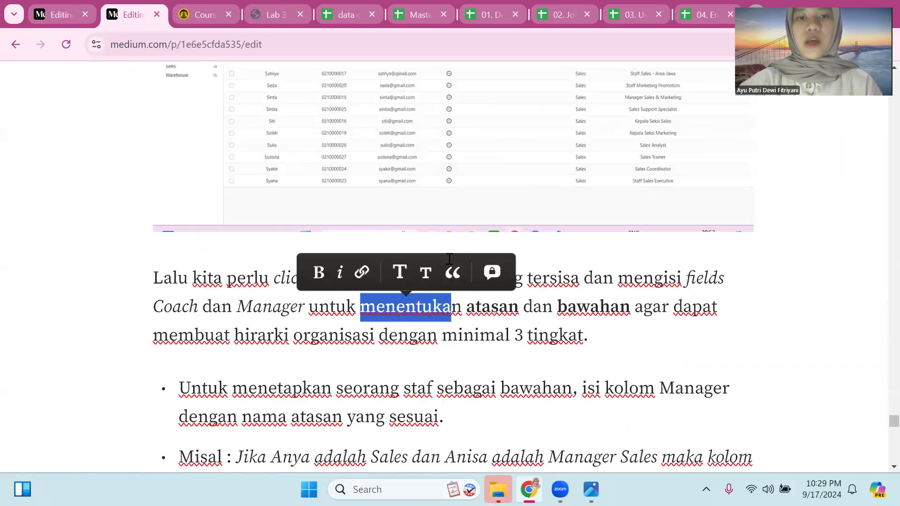
{"action": "scroll", "coordinate": [308, 147], "scroll_direction": "up", "scroll_amount": 2}
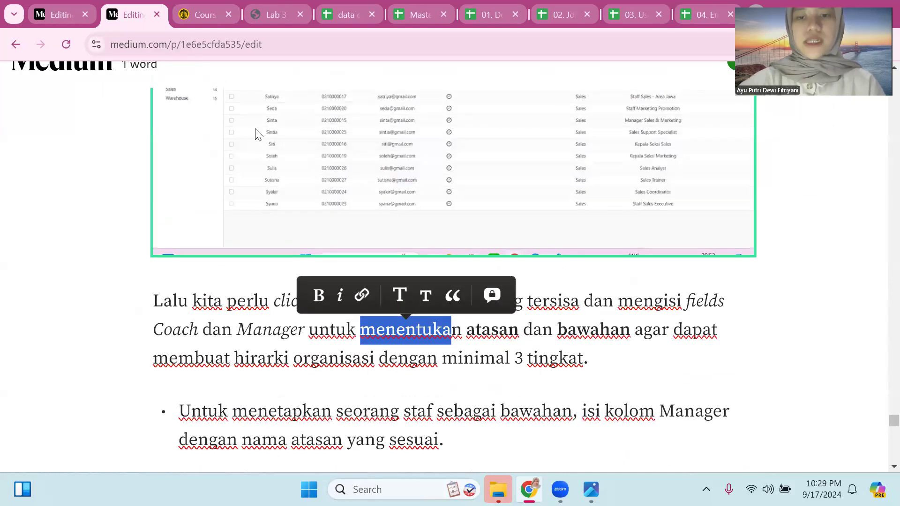
{"action": "scroll", "coordinate": [341, 324], "scroll_direction": "down", "scroll_amount": 1}
{"action": "left_click", "coordinate": [278, 313]}
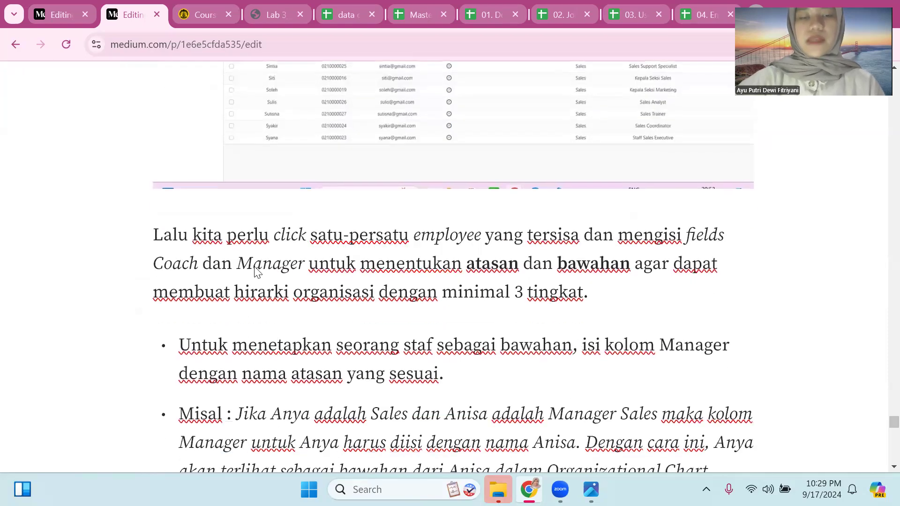
{"action": "scroll", "coordinate": [263, 265], "scroll_direction": "down", "scroll_amount": 1}
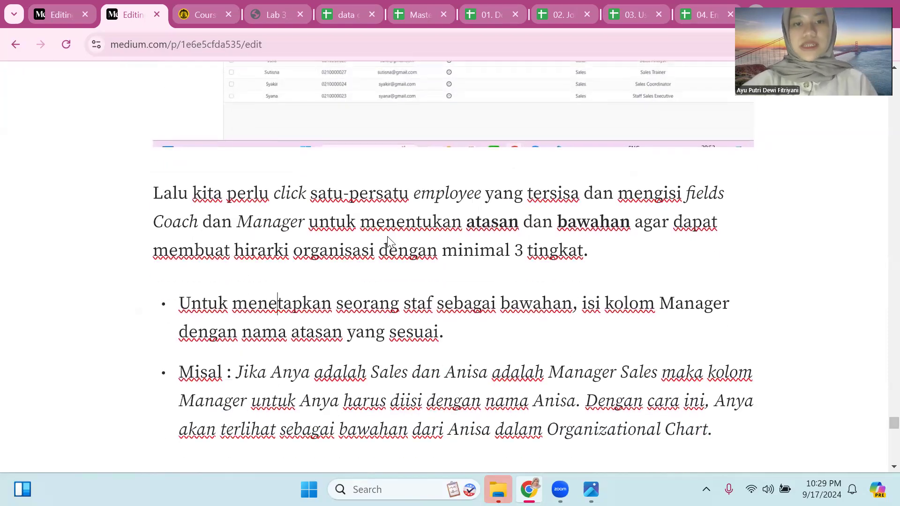
{"action": "scroll", "coordinate": [411, 261], "scroll_direction": "down", "scroll_amount": 1}
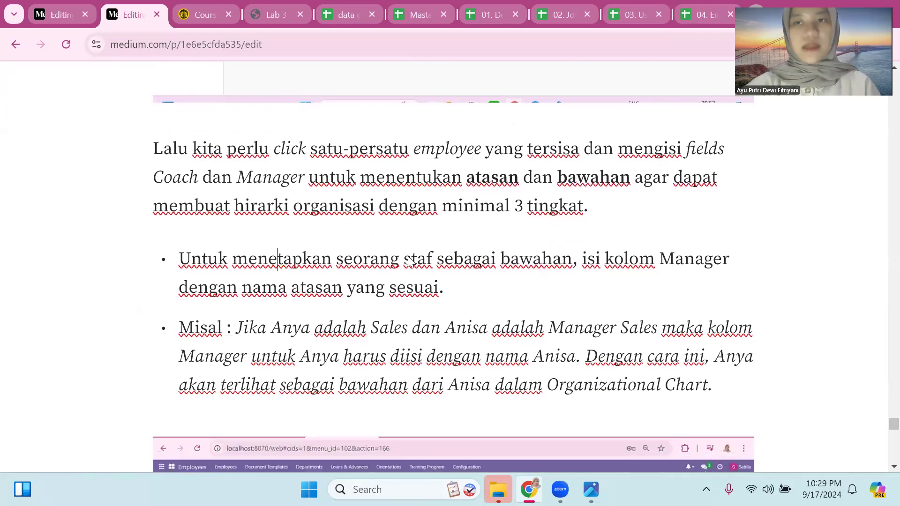
{"action": "scroll", "coordinate": [410, 262], "scroll_direction": "down", "scroll_amount": 1}
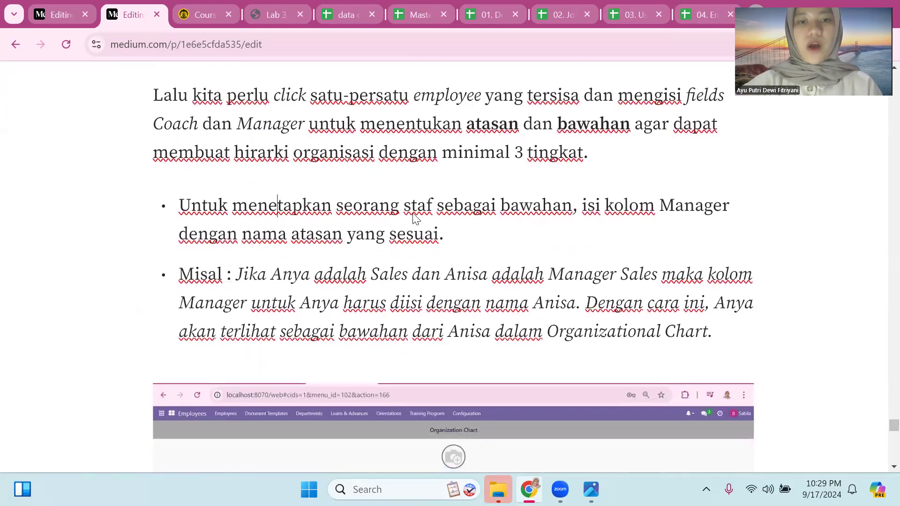
Examine the Organization Chart image alongside the Manager example above it, following the hierarchy of Sales positions.
{"action": "scroll", "coordinate": [361, 282], "scroll_direction": "down", "scroll_amount": 6}
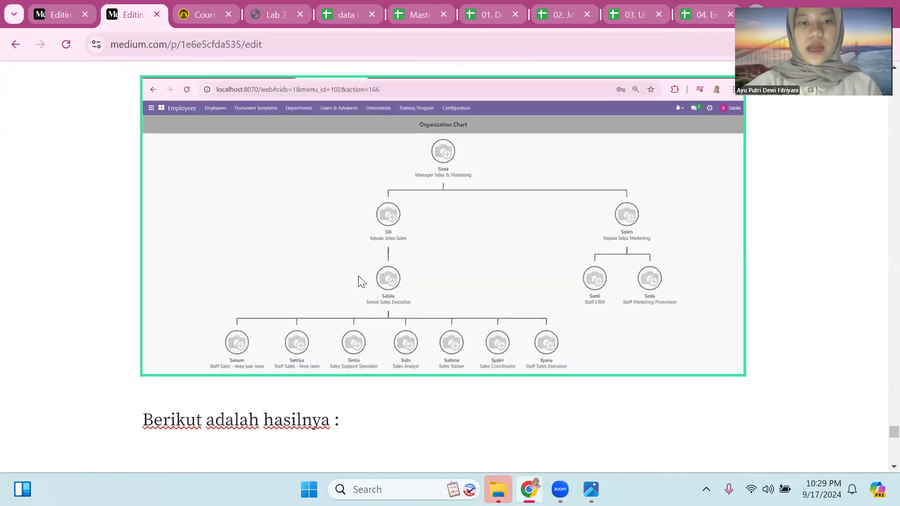
{"action": "scroll", "coordinate": [361, 281], "scroll_direction": "up", "scroll_amount": 8}
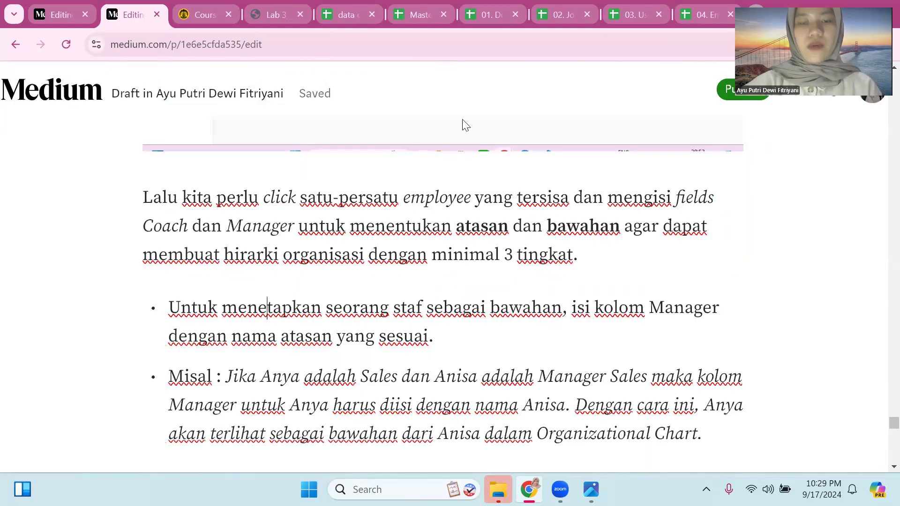
{"action": "scroll", "coordinate": [516, 209], "scroll_direction": "up", "scroll_amount": 4}
{"action": "scroll", "coordinate": [669, 197], "scroll_direction": "down", "scroll_amount": 9}
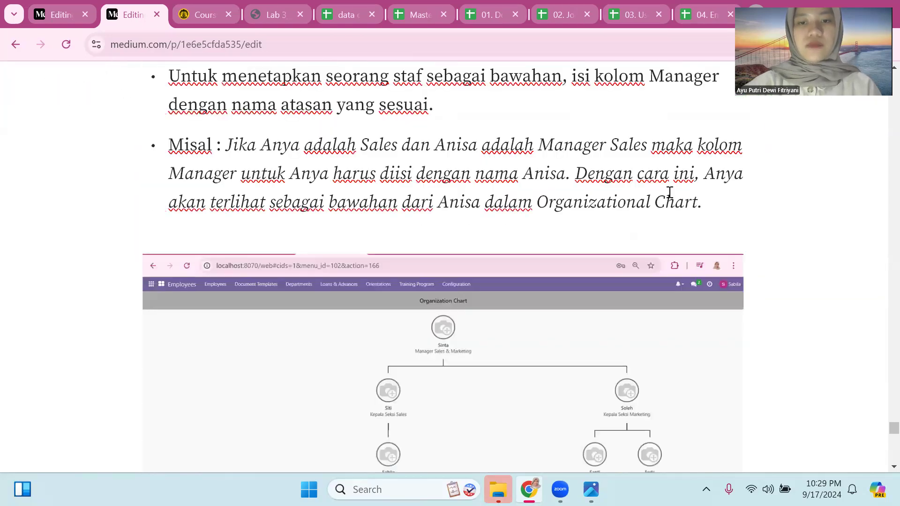
{"action": "scroll", "coordinate": [669, 193], "scroll_direction": "down", "scroll_amount": 3}
{"action": "left_click", "coordinate": [441, 216]}
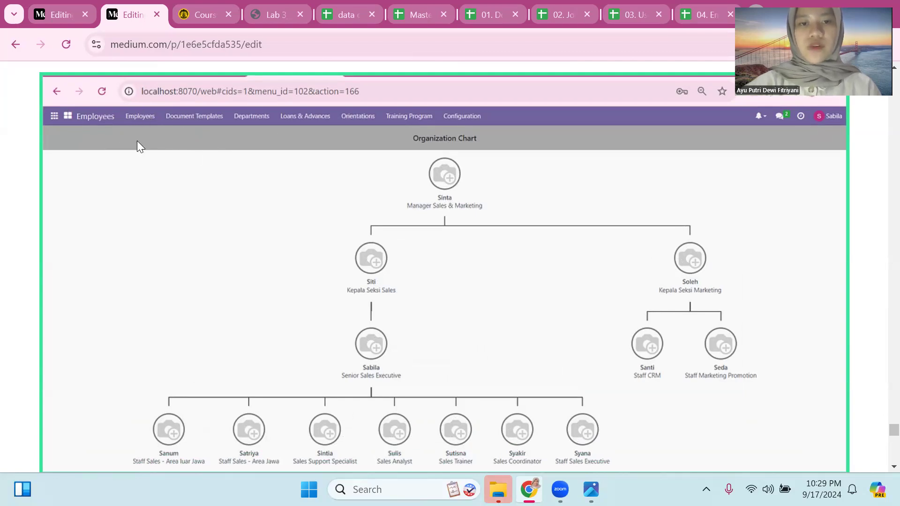
{"action": "scroll", "coordinate": [330, 245], "scroll_direction": "down", "scroll_amount": 2}
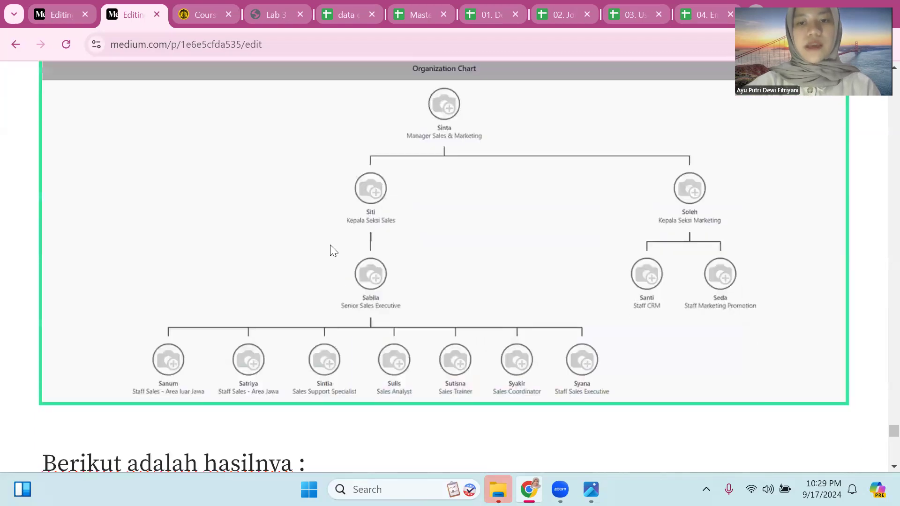
{"action": "left_click_drag", "start_coordinate": [339, 171], "coordinate": [374, 75]}
{"action": "scroll", "coordinate": [374, 75], "scroll_direction": "up", "scroll_amount": 3}
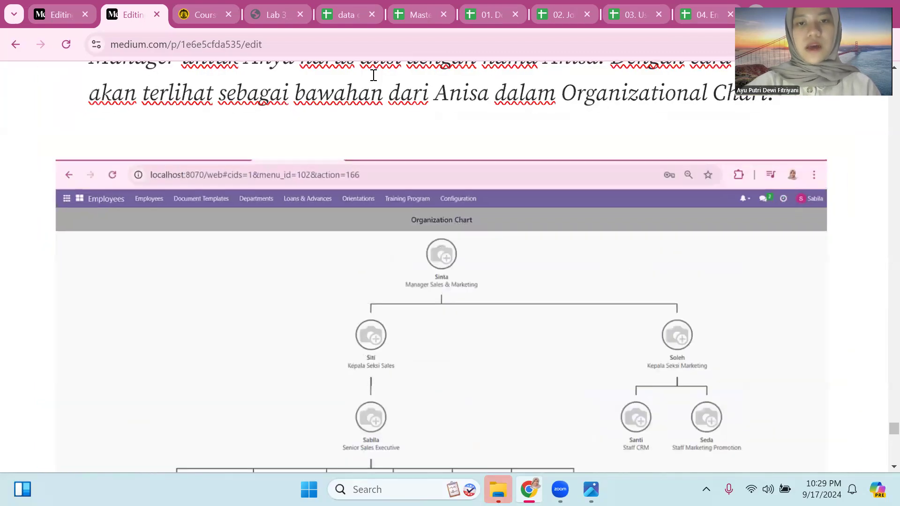
{"action": "scroll", "coordinate": [374, 74], "scroll_direction": "up", "scroll_amount": 2}
Enlarge the employee list image under "Berikut adalah hasilnya :" and examine its Manager column.
{"action": "scroll", "coordinate": [415, 234], "scroll_direction": "down", "scroll_amount": 9}
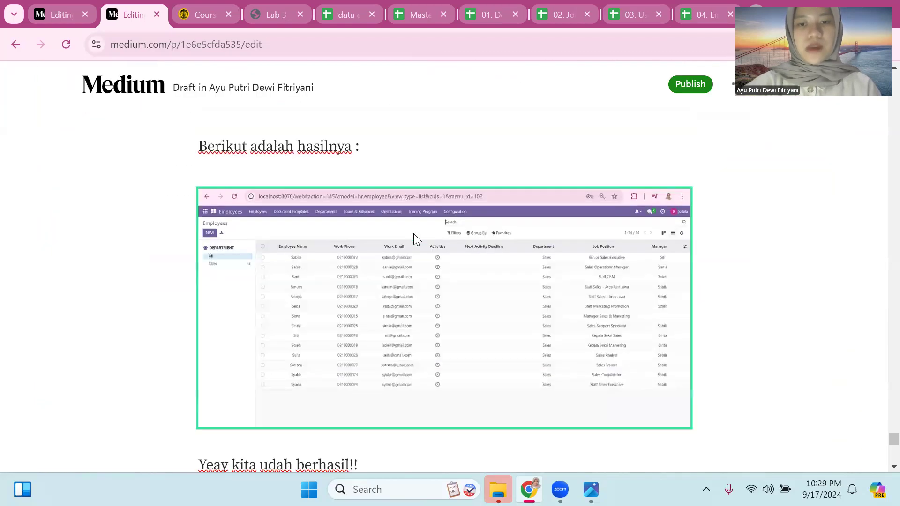
{"action": "key", "text": "ctrl+plus"}
{"action": "key", "text": "ctrl+plus"}
{"action": "key", "text": "ctrl+plus"}
{"action": "key", "text": "ctrl+plus"}
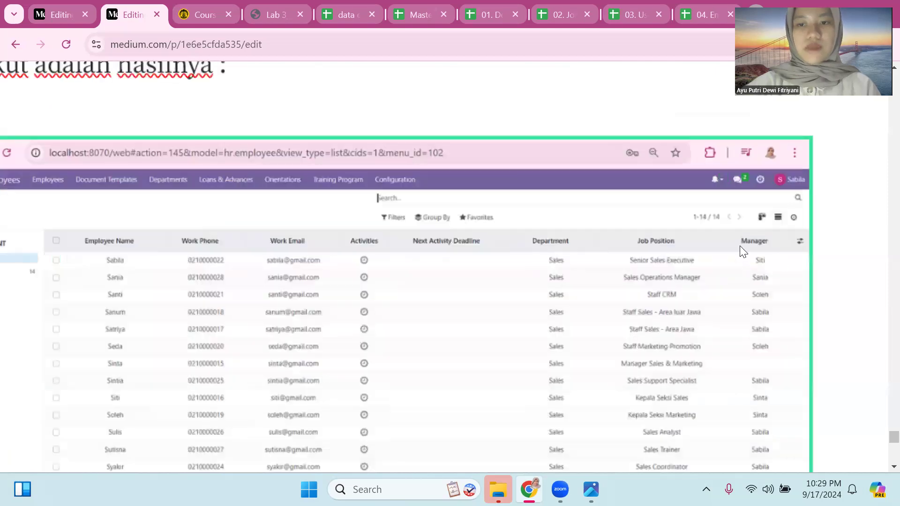
{"action": "scroll", "coordinate": [758, 328], "scroll_direction": "down", "scroll_amount": 3}
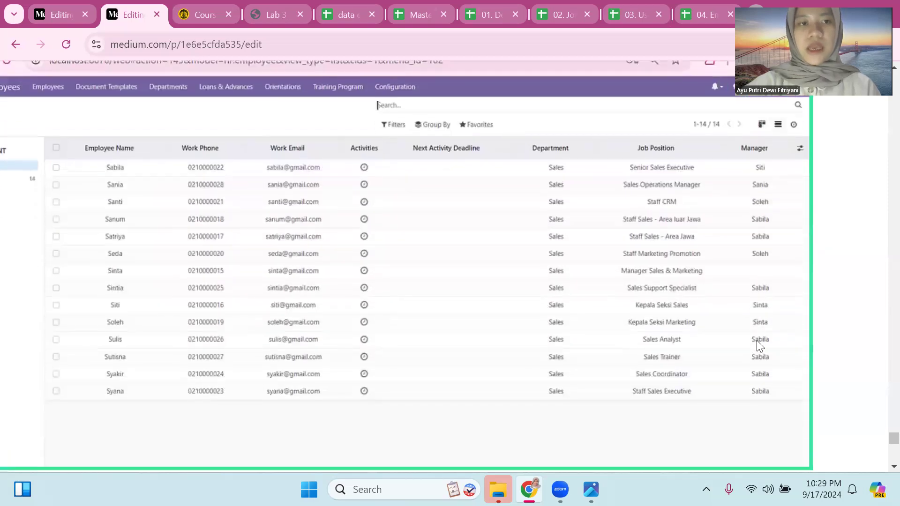
{"action": "scroll", "coordinate": [52, 89], "scroll_direction": "left", "scroll_amount": 2}
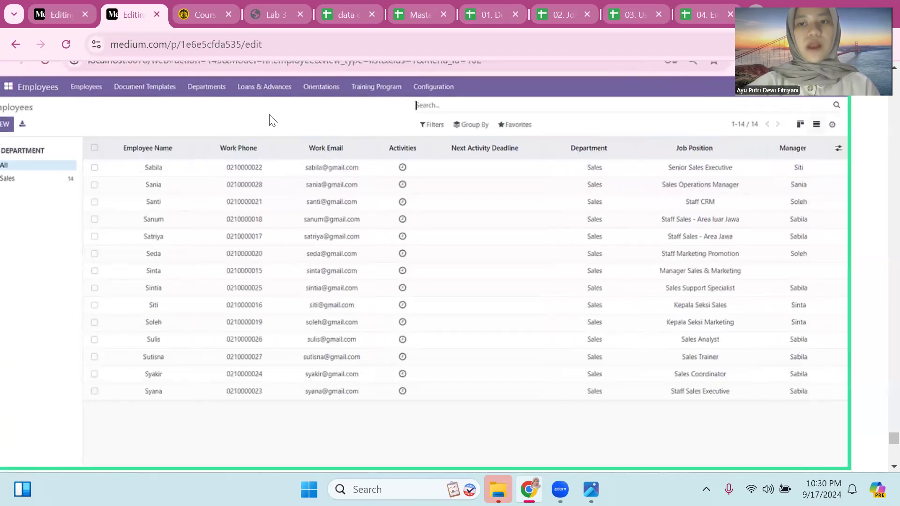
Reset the page zoom and look over the text and images around the result list.
{"action": "key", "text": "ctrl+0"}
{"action": "scroll", "coordinate": [269, 115], "scroll_direction": "down", "scroll_amount": 3}
{"action": "scroll", "coordinate": [269, 119], "scroll_direction": "down", "scroll_amount": 2}
{"action": "scroll", "coordinate": [294, 183], "scroll_direction": "up", "scroll_amount": 5}
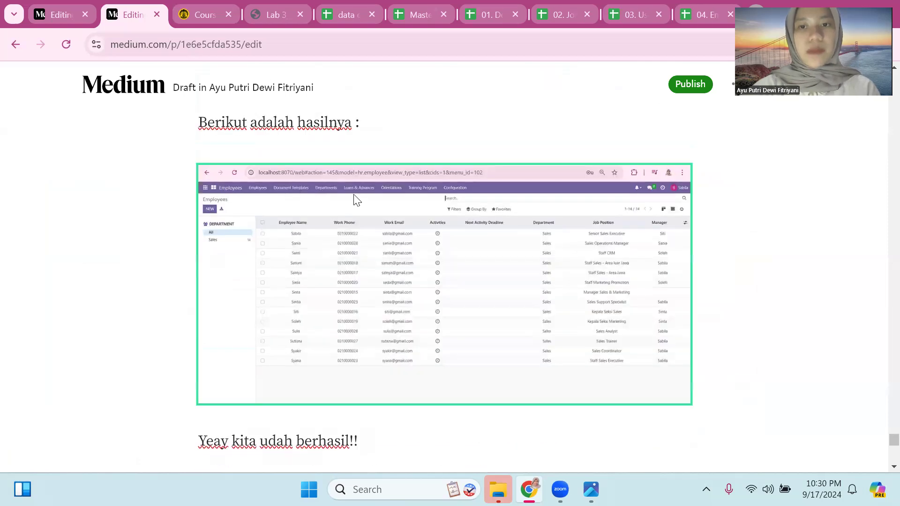
{"action": "scroll", "coordinate": [355, 199], "scroll_direction": "up", "scroll_amount": 4}
{"action": "scroll", "coordinate": [468, 277], "scroll_direction": "down", "scroll_amount": 4}
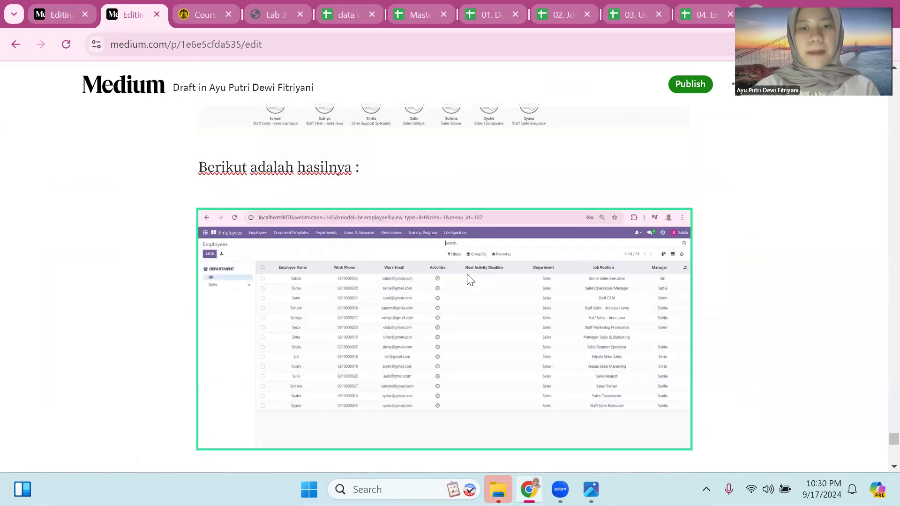
Examine the result list image in close-up again, from the employee names across to the job positions and managers.
{"action": "key", "text": "ctrl+plus"}
{"action": "scroll", "coordinate": [400, 192], "scroll_direction": "up", "scroll_amount": 2}
{"action": "scroll", "coordinate": [483, 199], "scroll_direction": "down", "scroll_amount": 2}
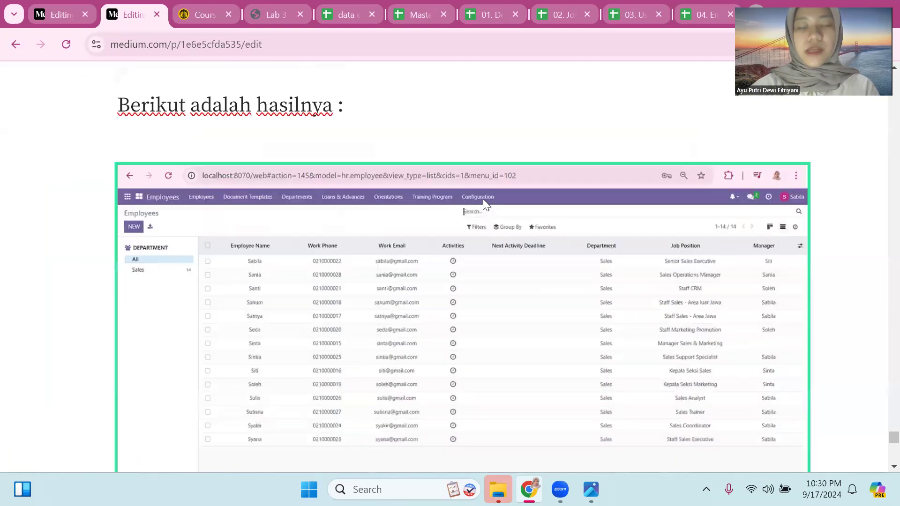
{"action": "scroll", "coordinate": [261, 216], "scroll_direction": "up", "scroll_amount": 2}
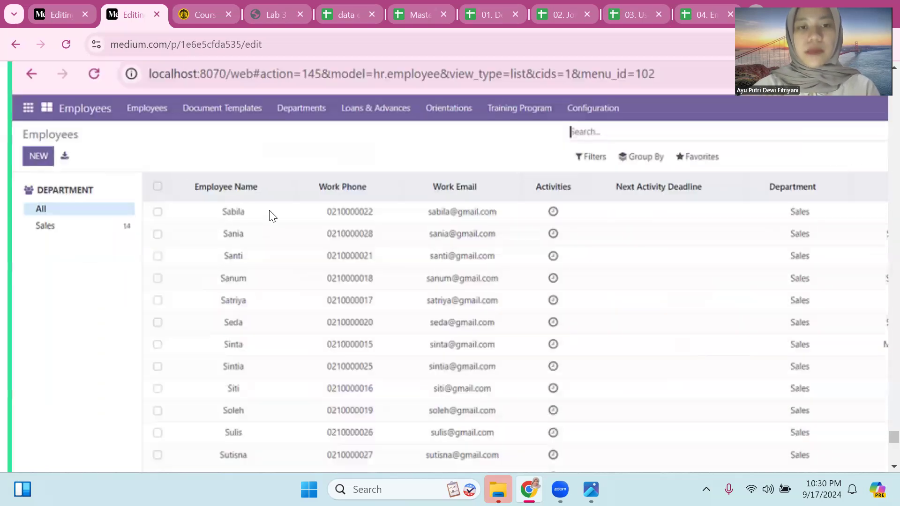
{"action": "scroll", "coordinate": [275, 214], "scroll_direction": "down", "scroll_amount": 2}
{"action": "scroll", "coordinate": [388, 212], "scroll_direction": "right", "scroll_amount": 3}
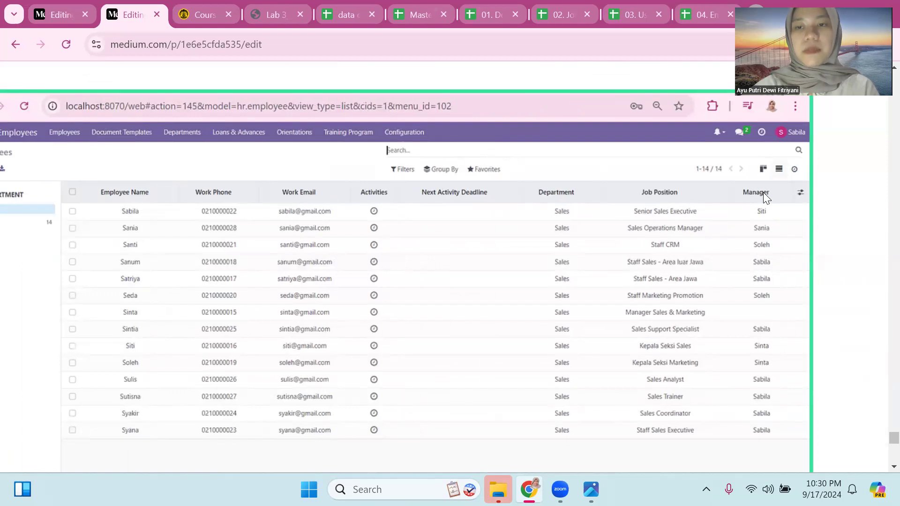
{"action": "scroll", "coordinate": [757, 213], "scroll_direction": "down", "scroll_amount": 5}
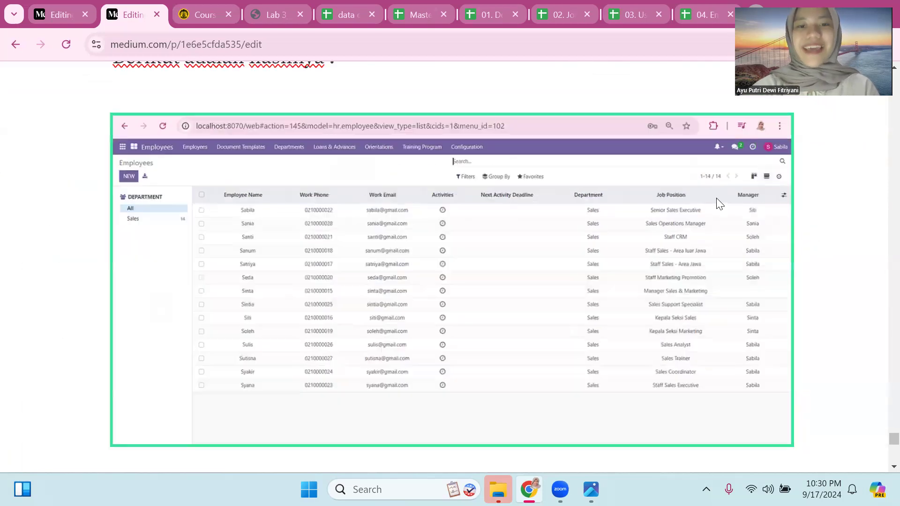
Review the draft's last section from the Organization Chart image to the closing line "Yeay kita udah berhasil!!".
{"action": "scroll", "coordinate": [718, 200], "scroll_direction": "down", "scroll_amount": 1}
{"action": "scroll", "coordinate": [717, 199], "scroll_direction": "up", "scroll_amount": 2}
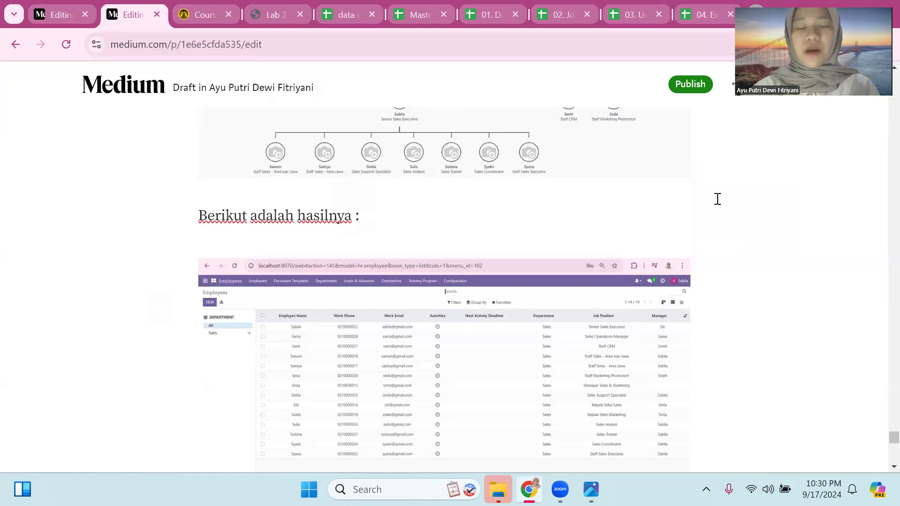
{"action": "scroll", "coordinate": [717, 199], "scroll_direction": "down", "scroll_amount": 3}
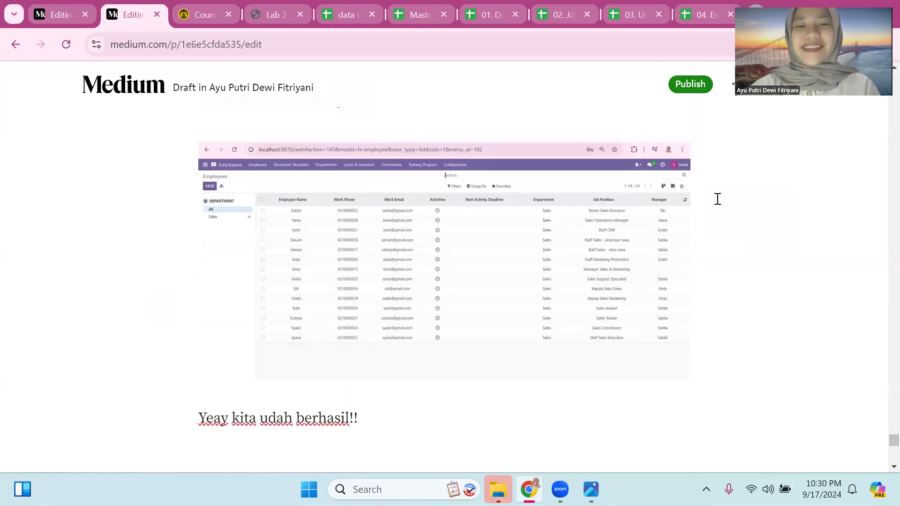
{"action": "scroll", "coordinate": [717, 199], "scroll_direction": "down", "scroll_amount": 4}
{"action": "scroll", "coordinate": [718, 199], "scroll_direction": "up", "scroll_amount": 10}
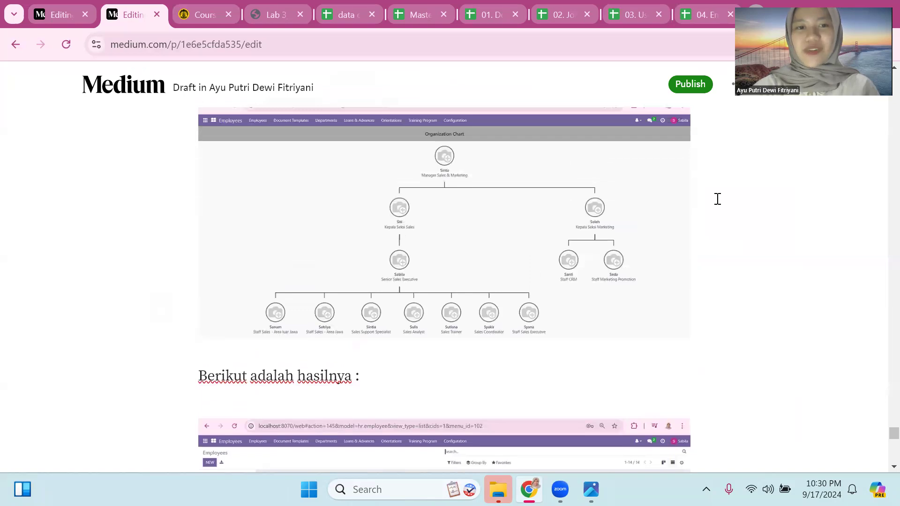
{"action": "scroll", "coordinate": [717, 200], "scroll_direction": "down", "scroll_amount": 4}
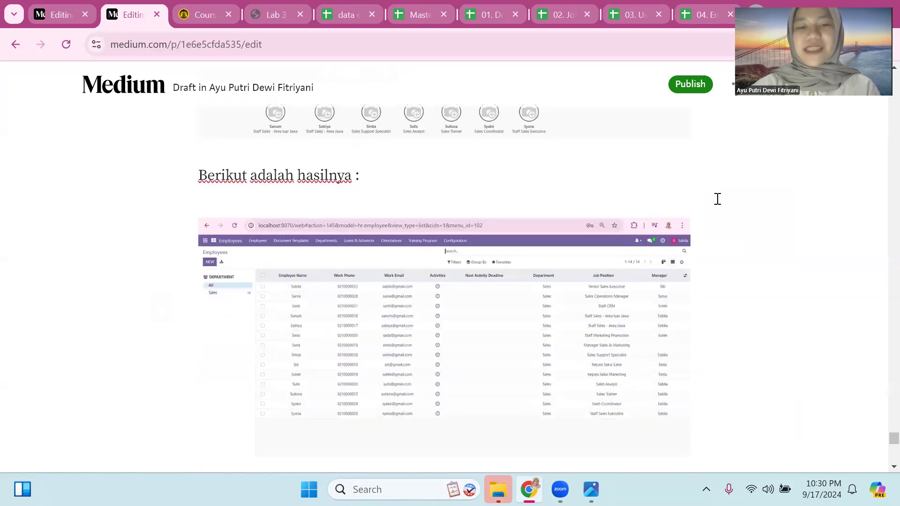
{"action": "scroll", "coordinate": [717, 199], "scroll_direction": "down", "scroll_amount": 3}
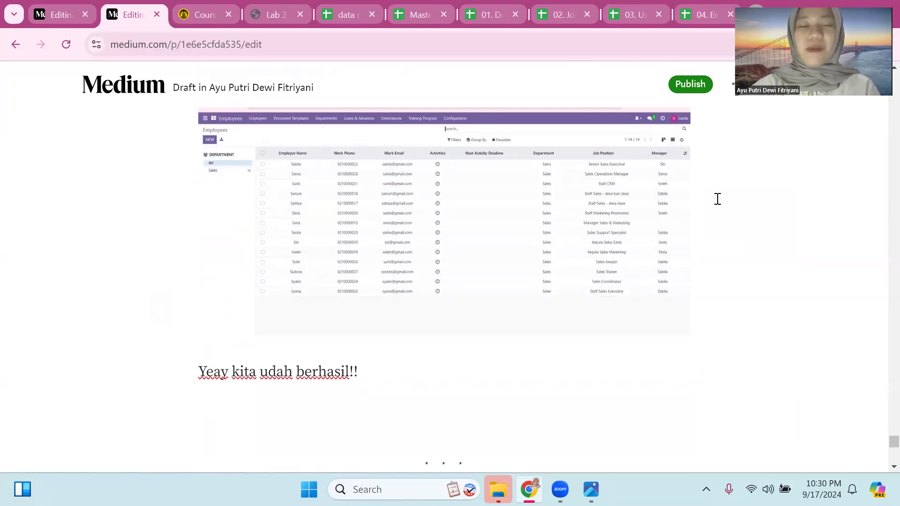